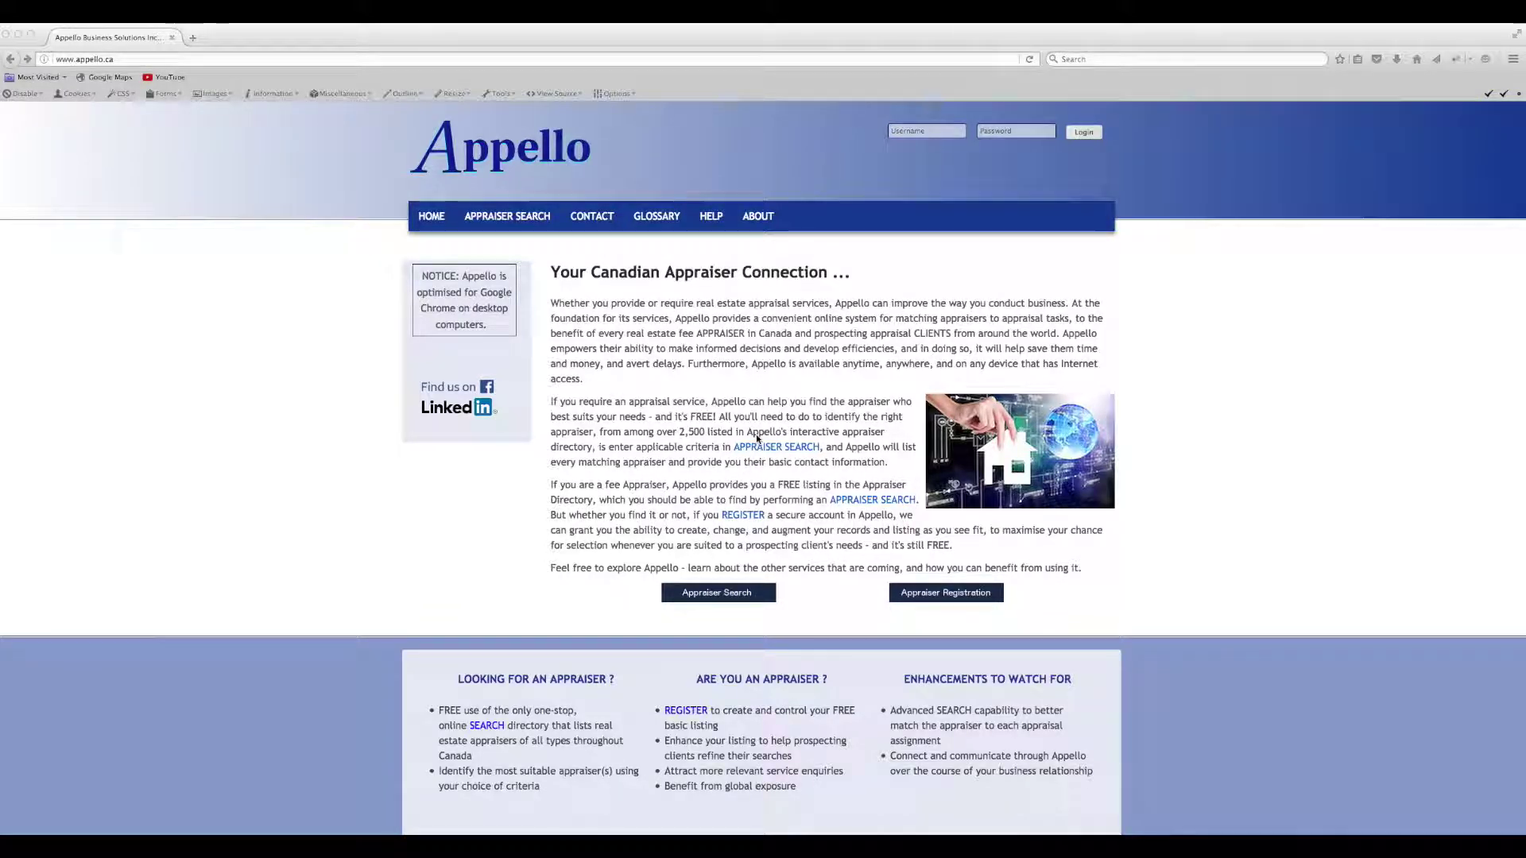
- Open the Appraiser Registration form and enter the appraiser's given, middle and family names
click(944, 596)
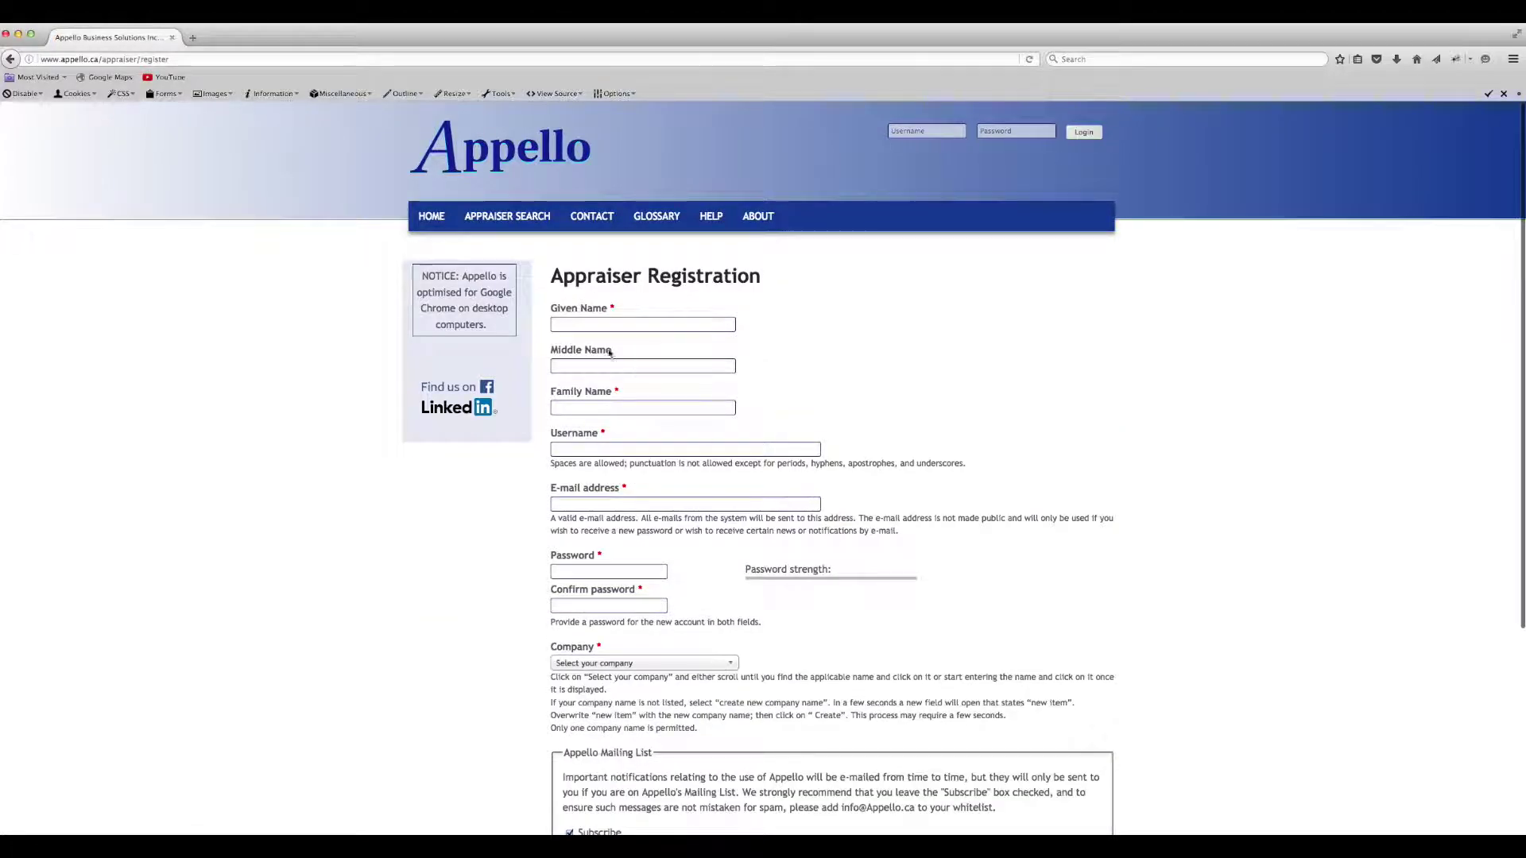
click(642, 324)
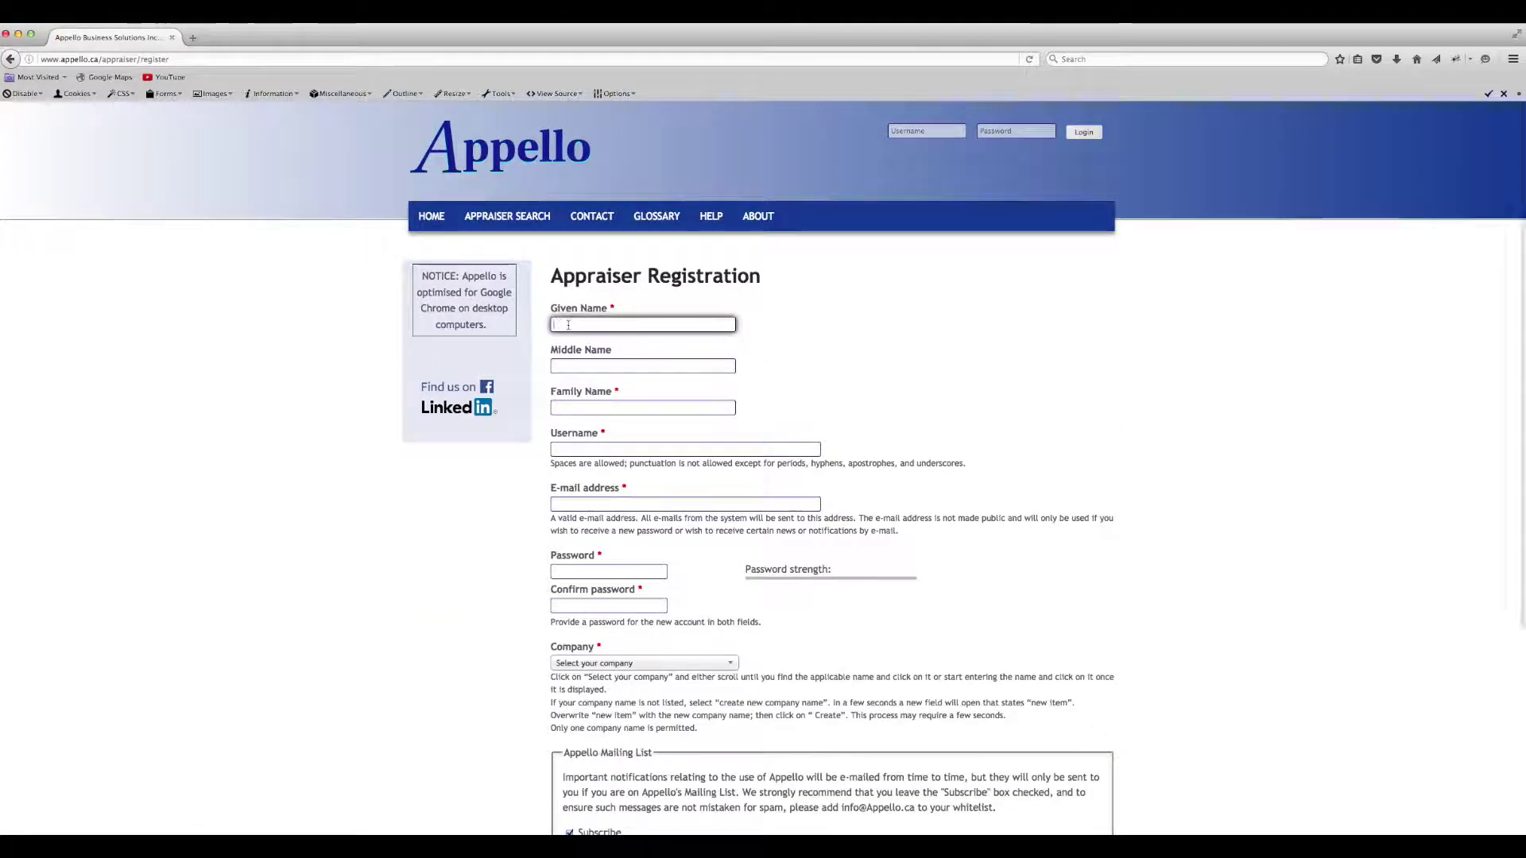
text(John)
key(Tab)
text(R.)
key(Tab)
text(Doe)
- Enter the username, the e-mail address, and a matching password and confirmation
key(Tab)
text(john)
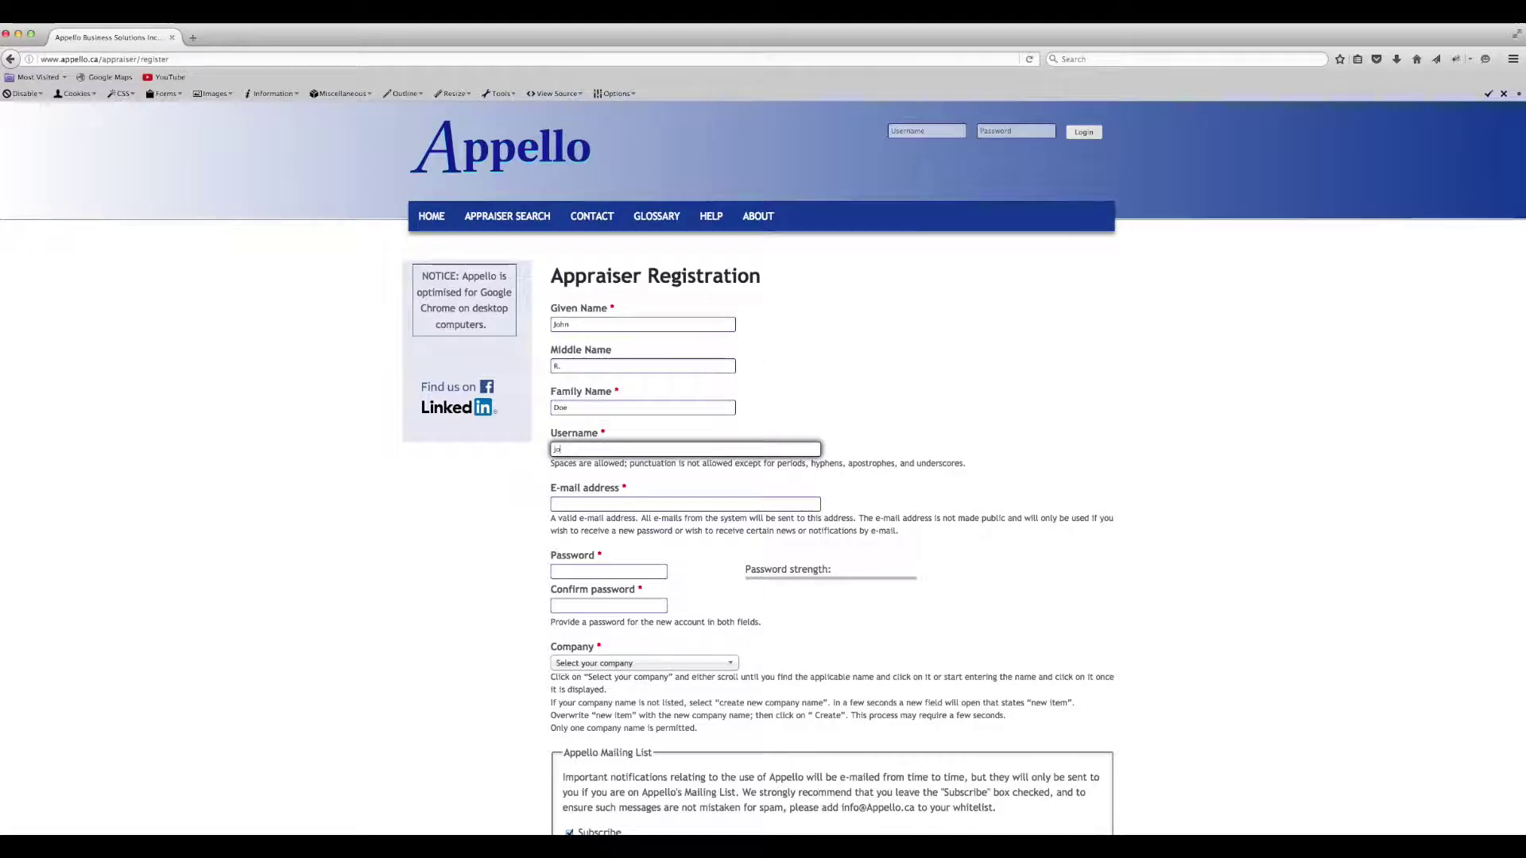
key(Tab)
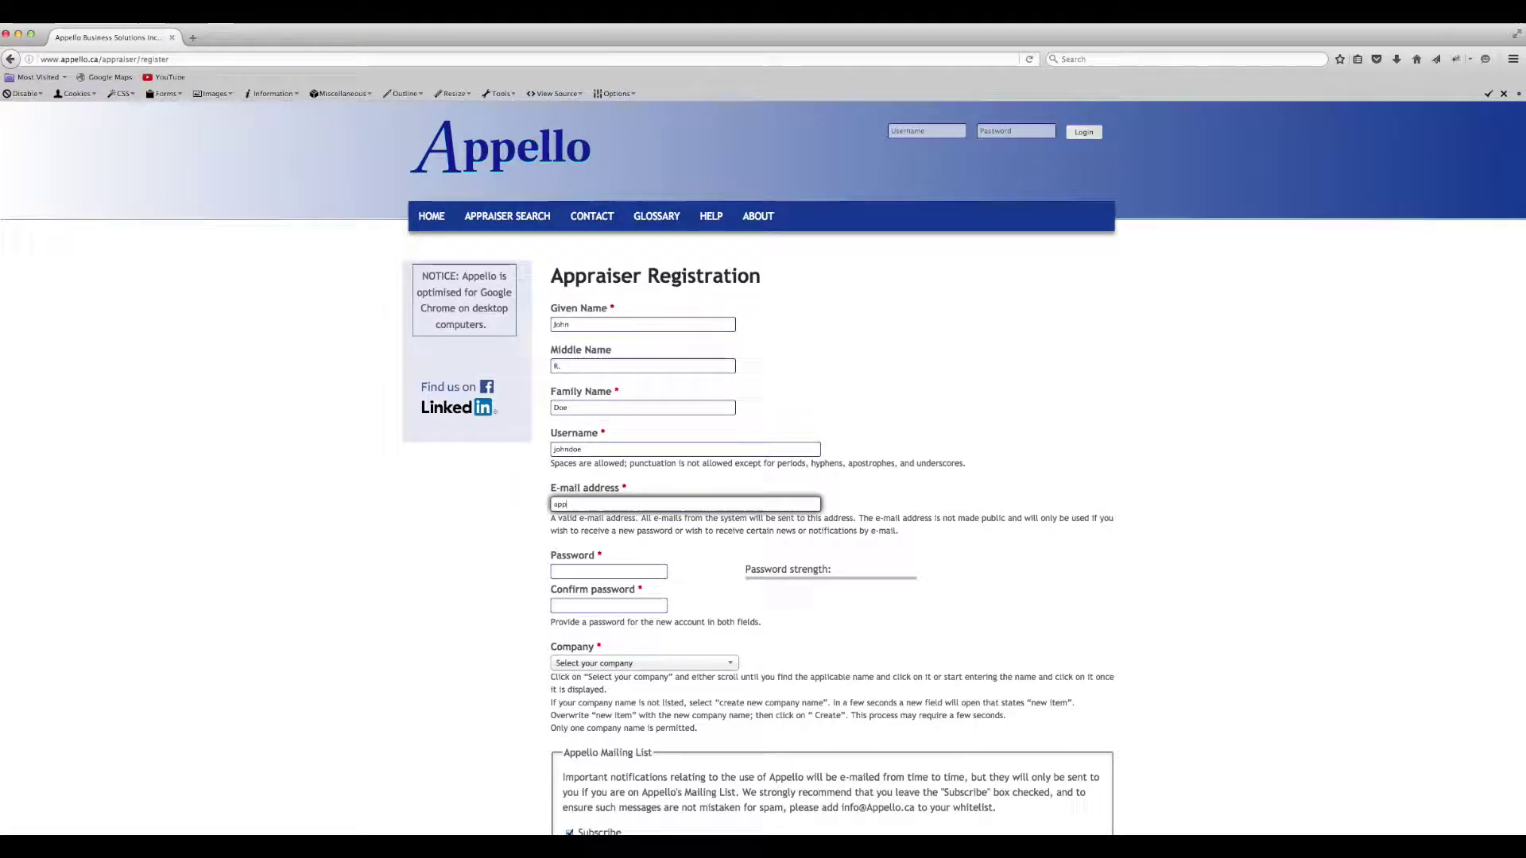
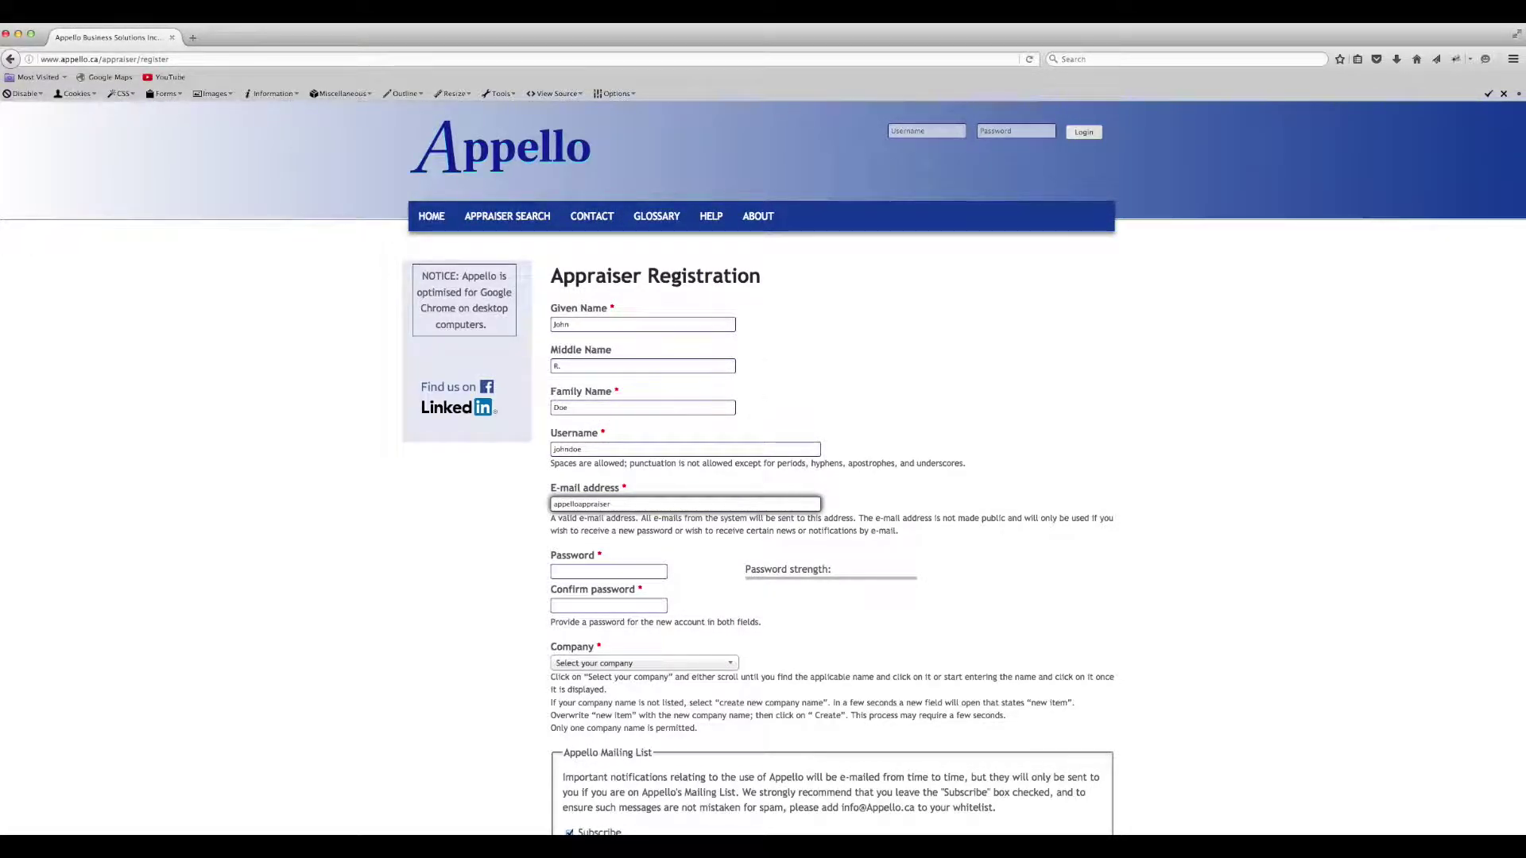
key(Tab)
text(••••••••••)
key(Tab)
text(••••••••••)
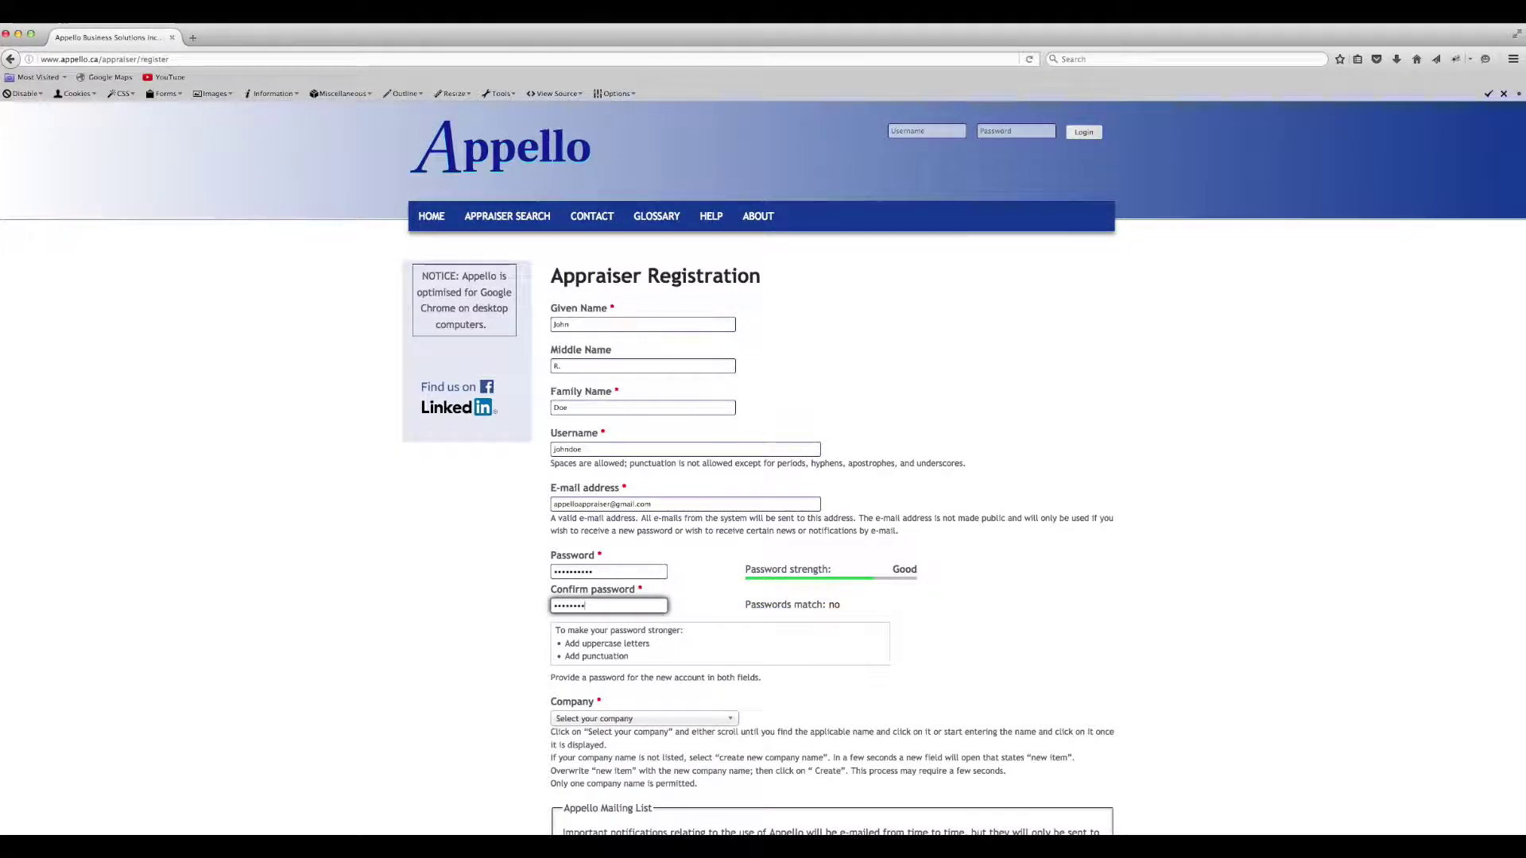
- Browse the company list, picking Appello Business Solutions Inc and searching for 'Appe'
click(636, 719)
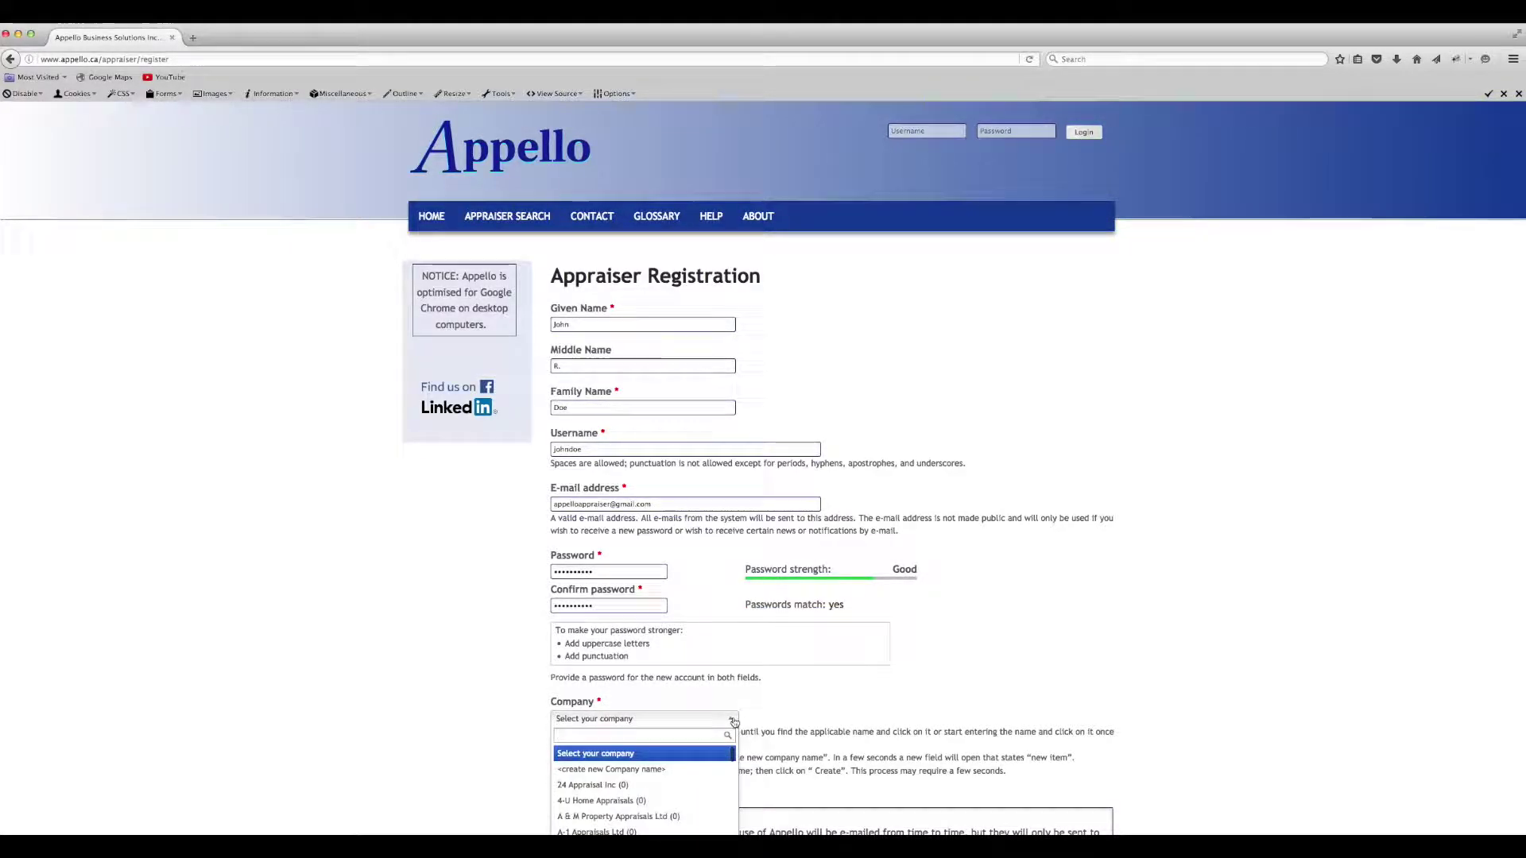
scroll(635, 769, down, 5)
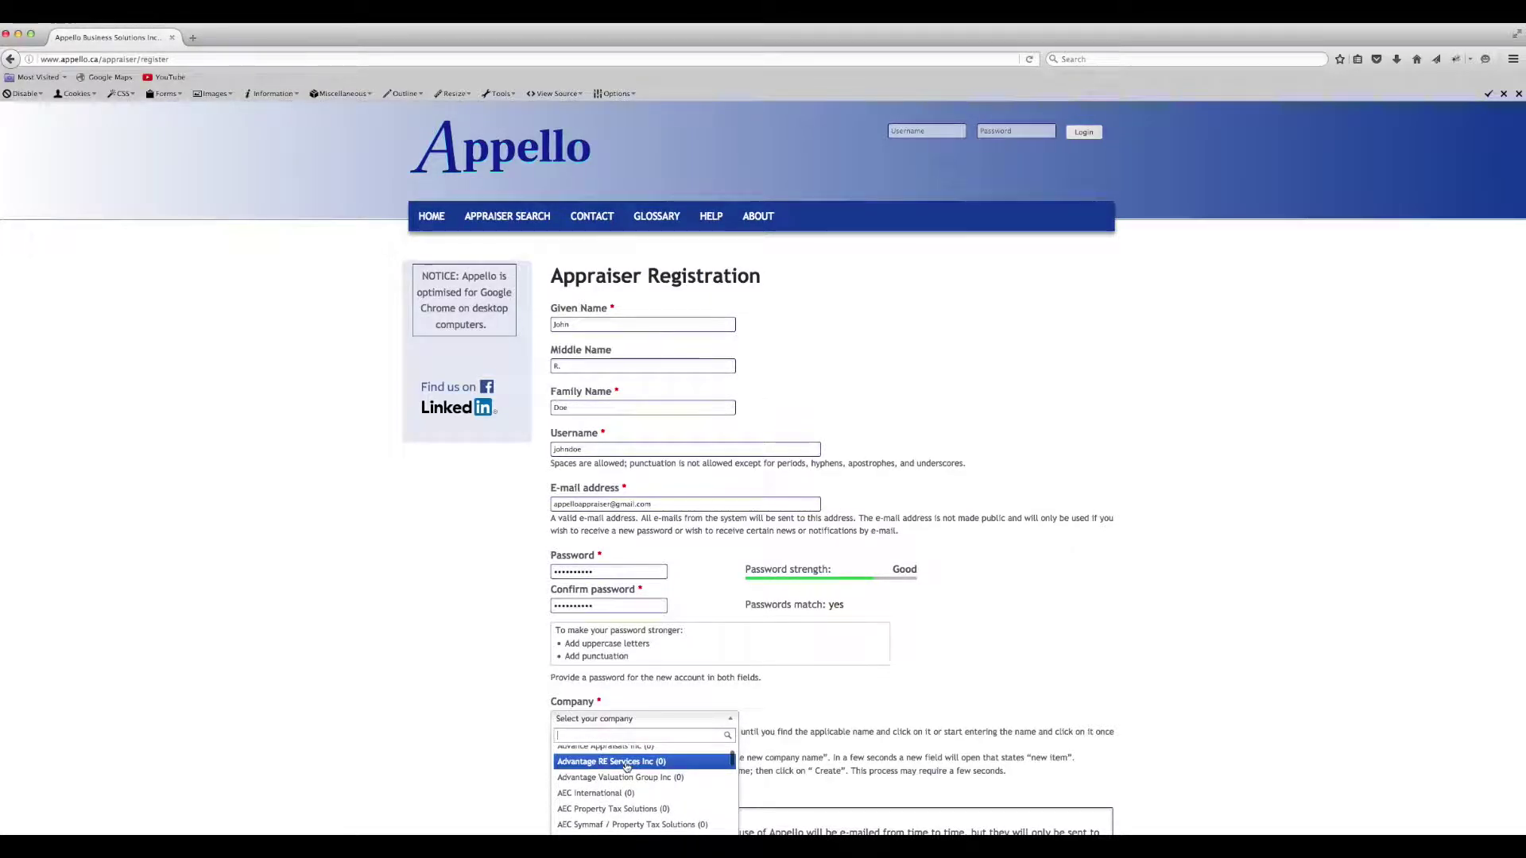
scroll(626, 767, down, 6)
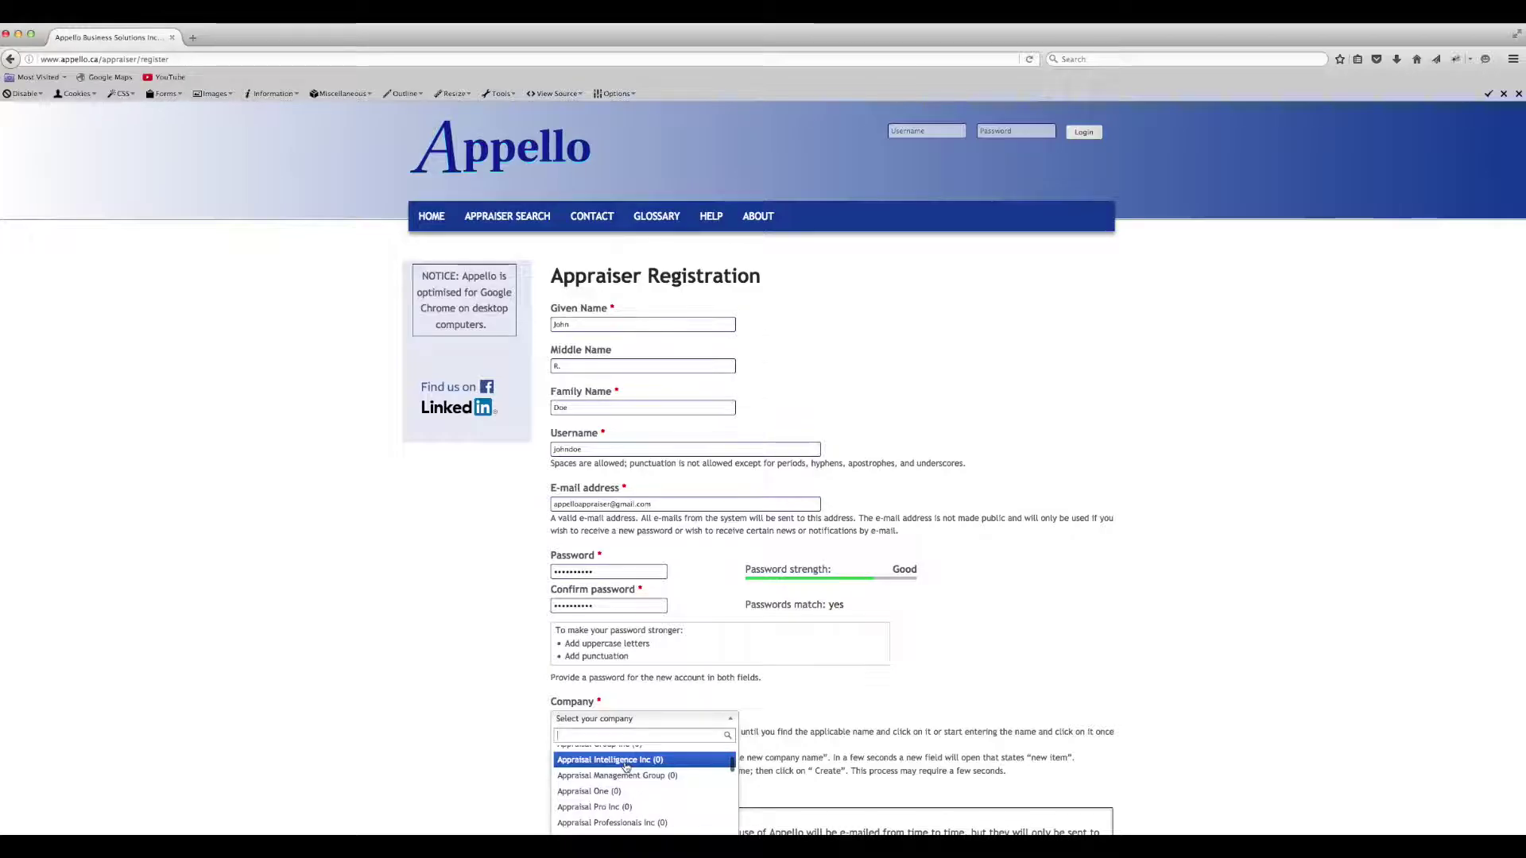
key(Down)
key(Down)
key(Down)
key(Down)
key(Down)
key(Up)
key(Up)
key(Up)
key(Up)
key(Return)
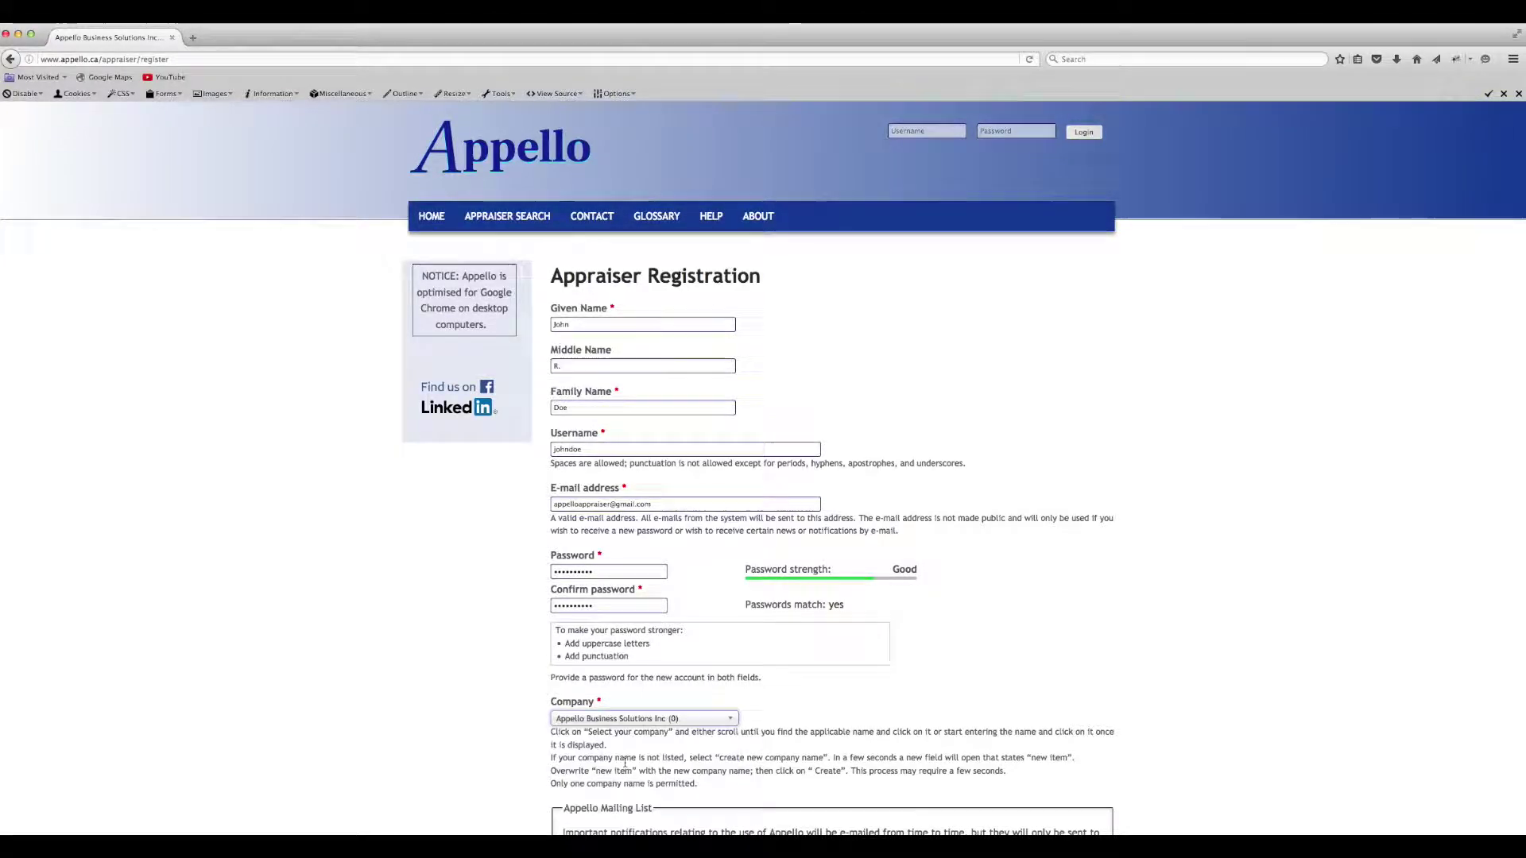
scroll(727, 579, down, 3)
click(727, 579)
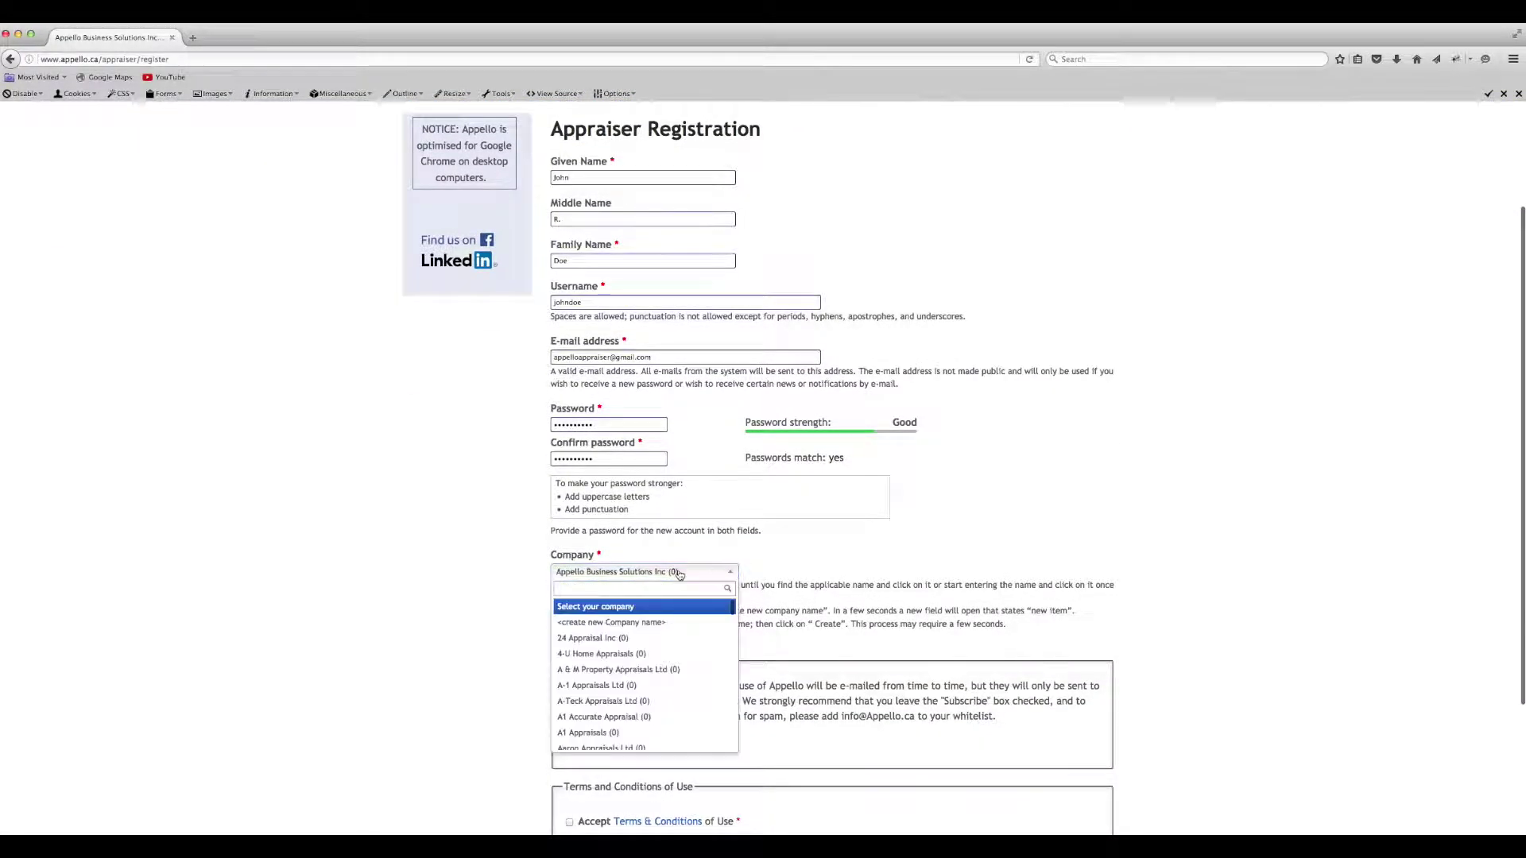
text(Appe)
click(575, 607)
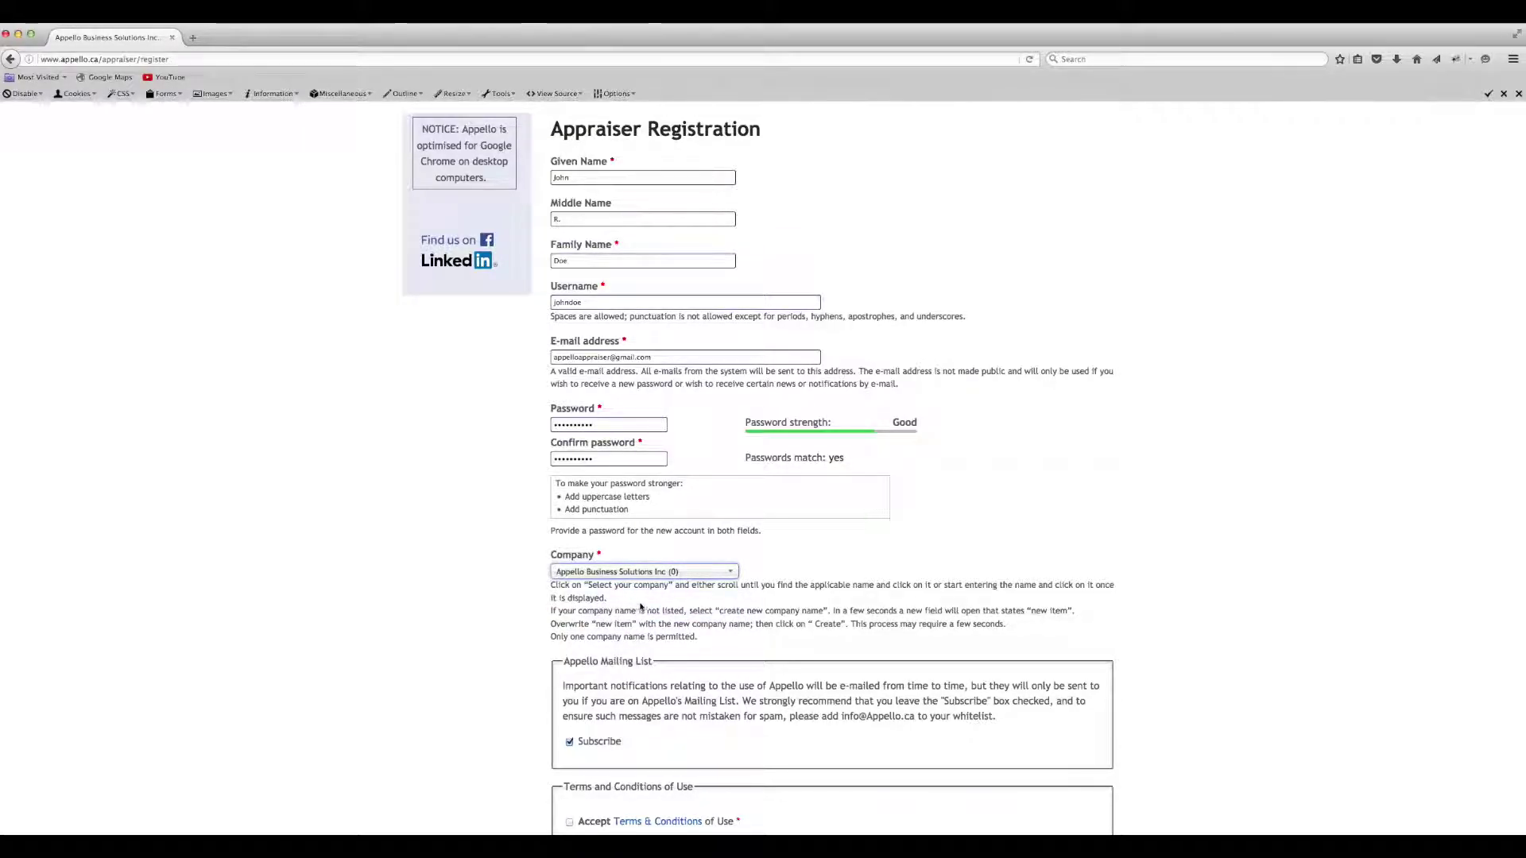
- Create the new company Acme Appraisals and submit the registration for a new account
click(733, 573)
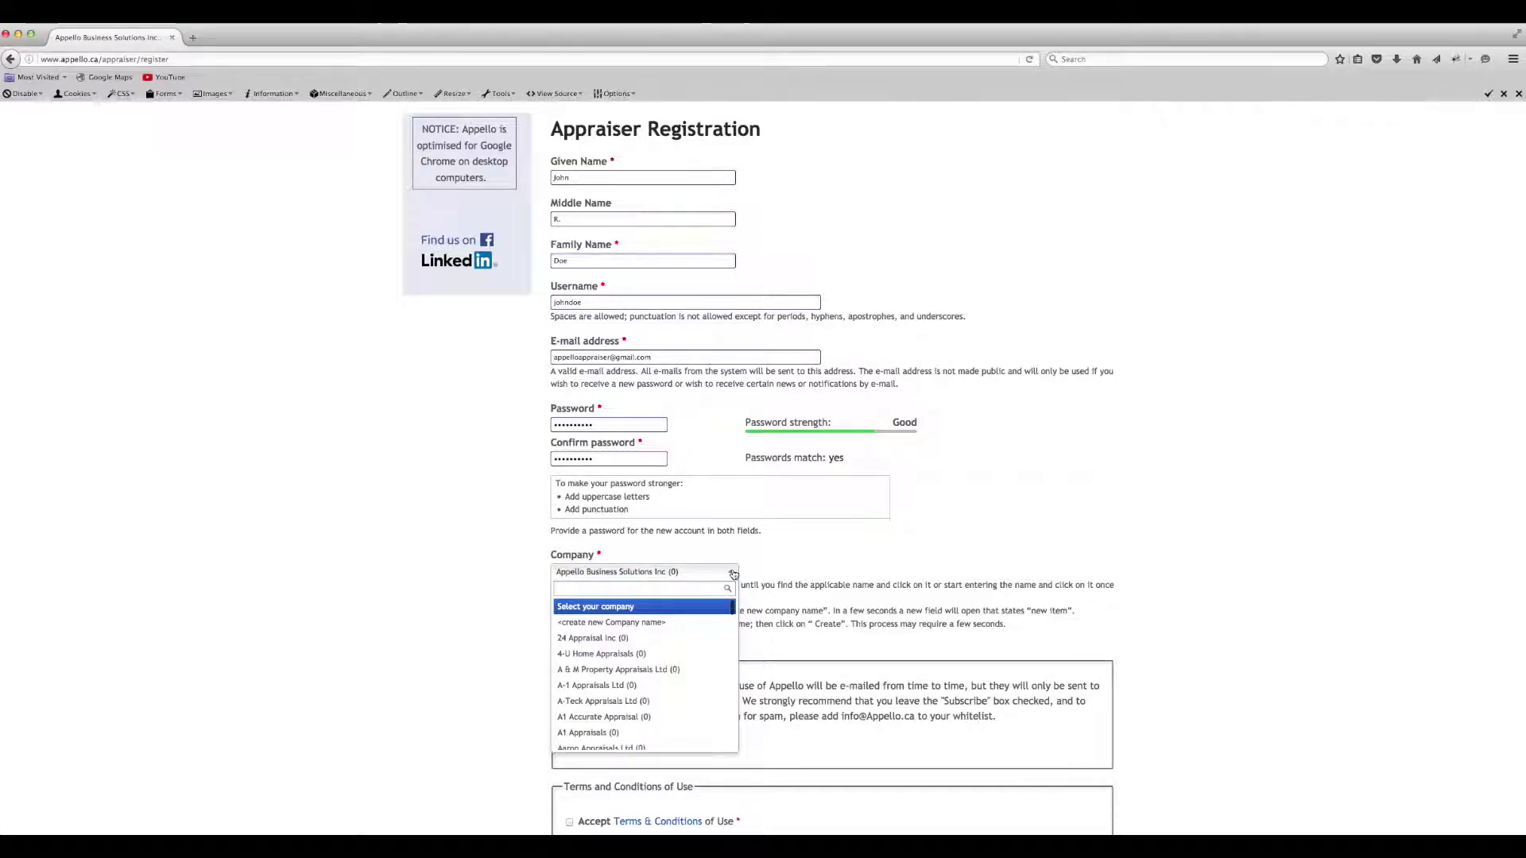
click(635, 623)
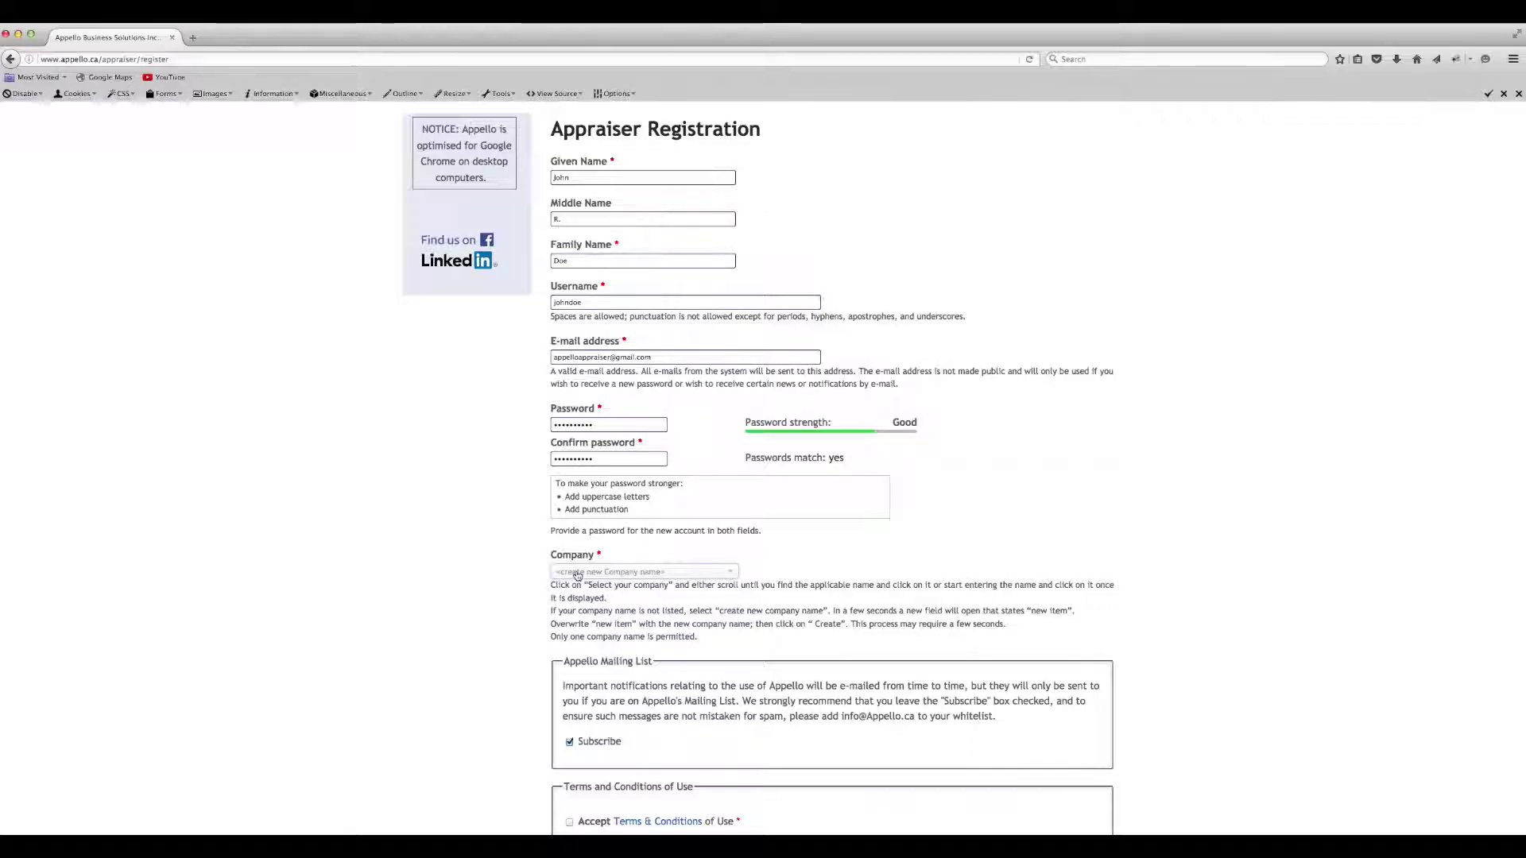
key(BackSpace)
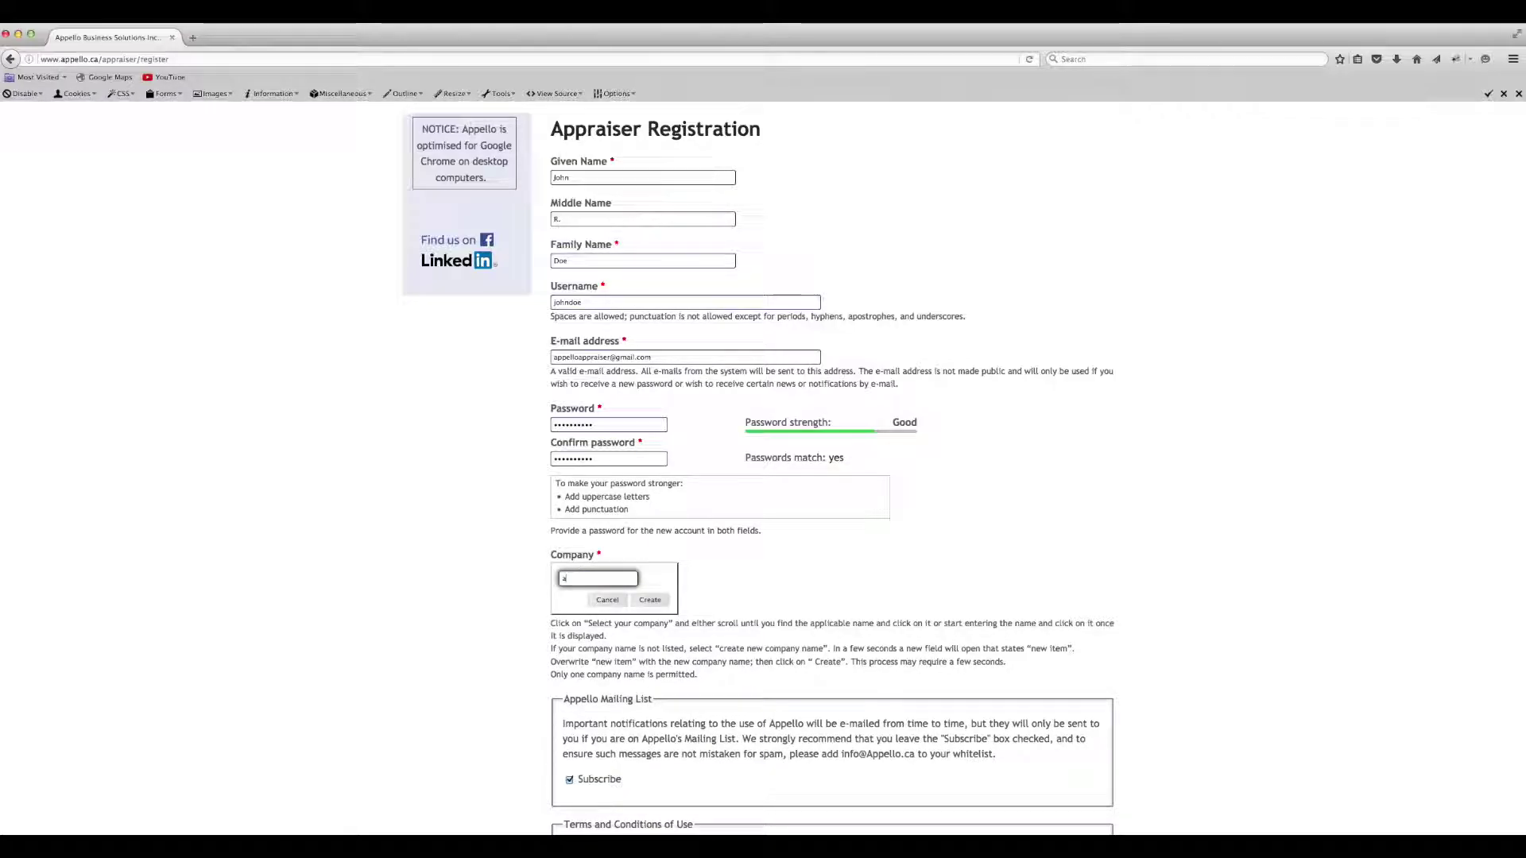
text(Acme Appraisal)
click(649, 600)
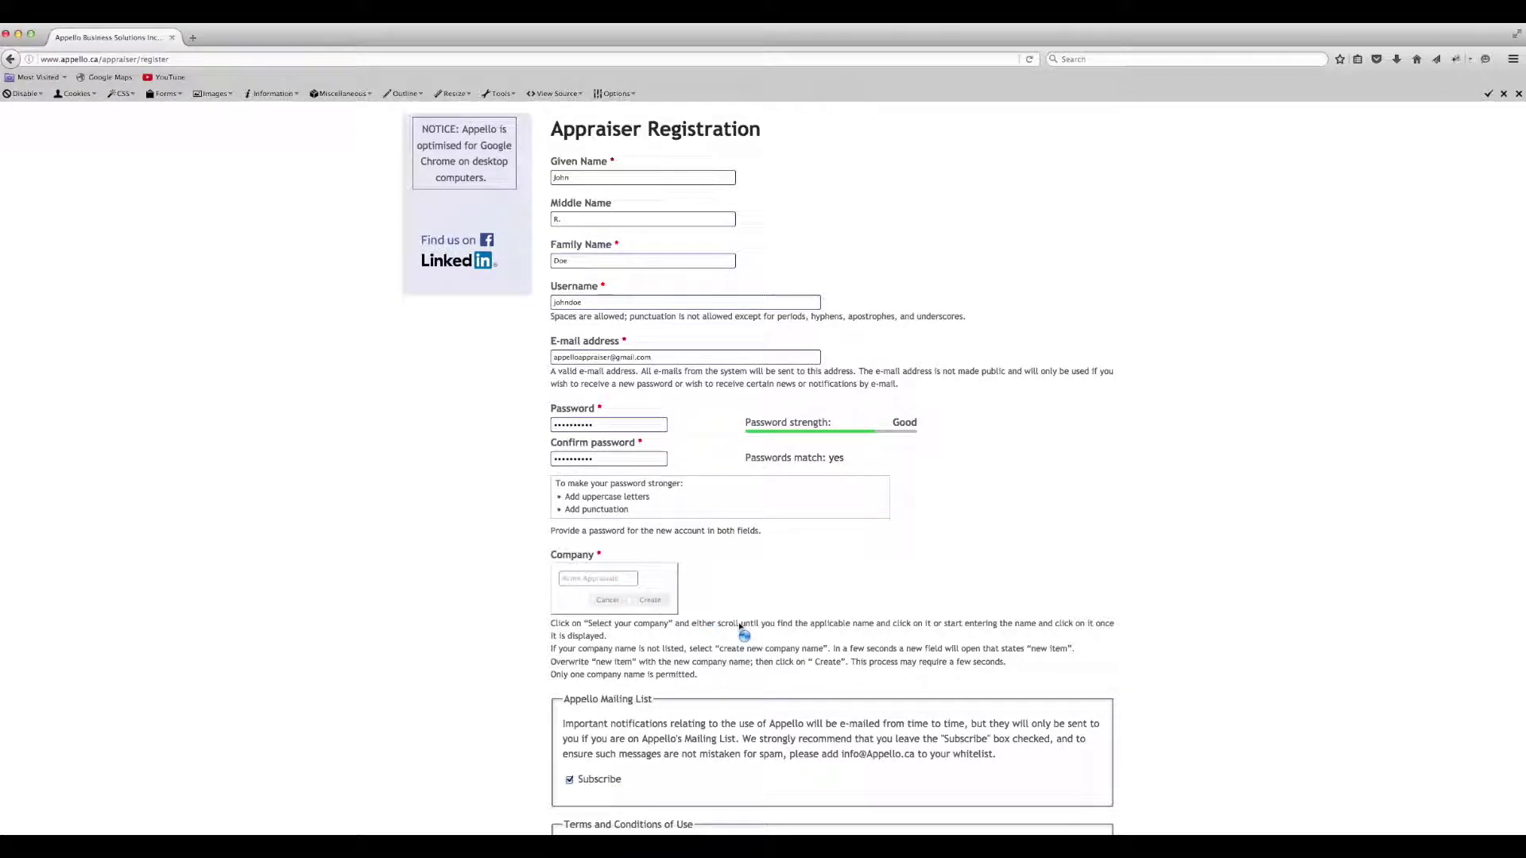
scroll(651, 651, down, 3)
click(579, 715)
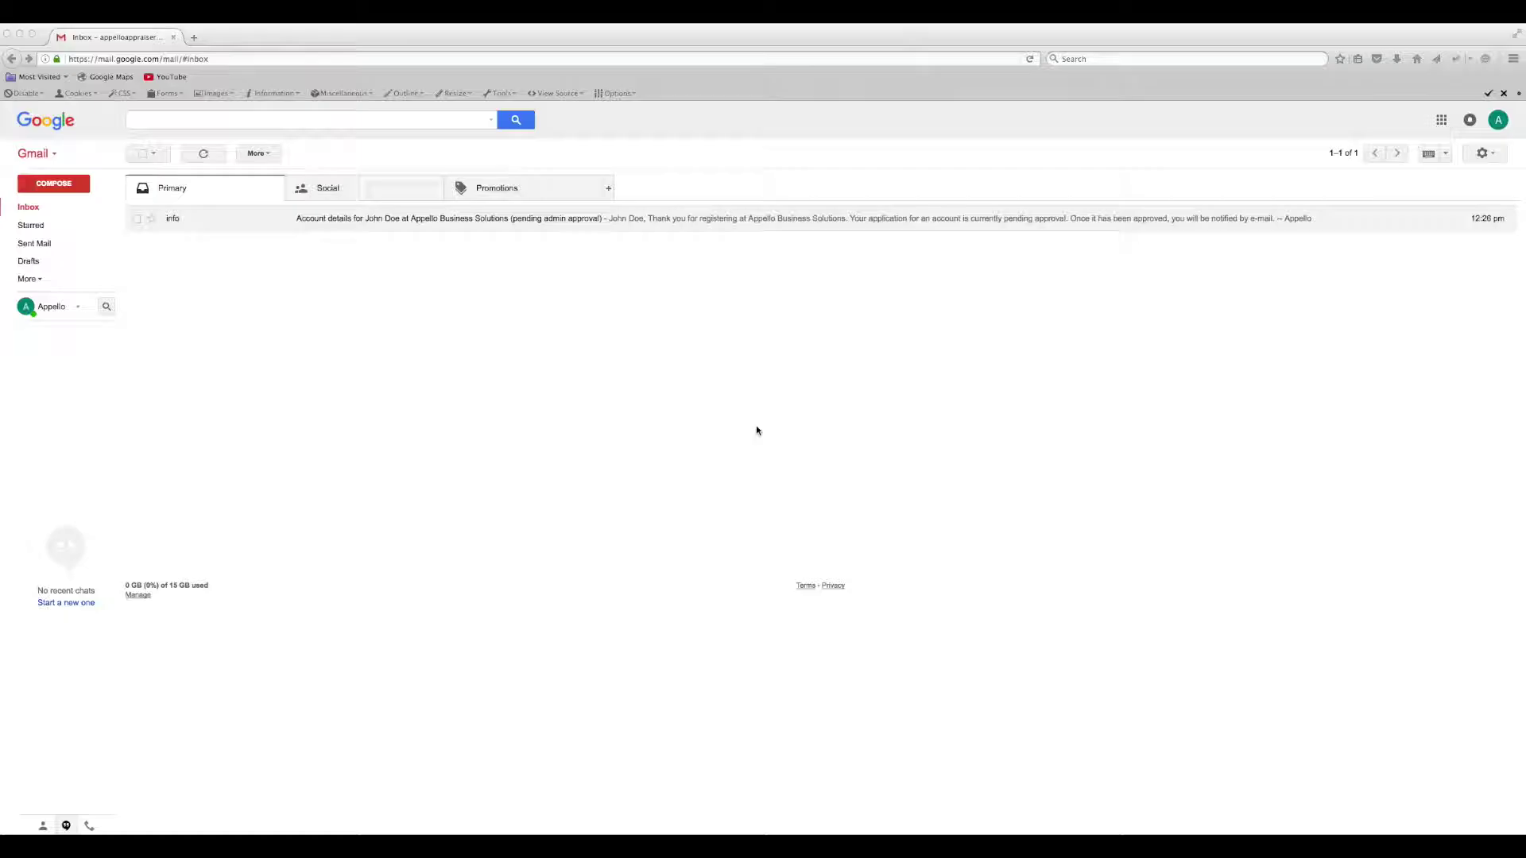
- Read the pending-approval account email in Gmail, then open the account-approved email
click(514, 223)
click(512, 223)
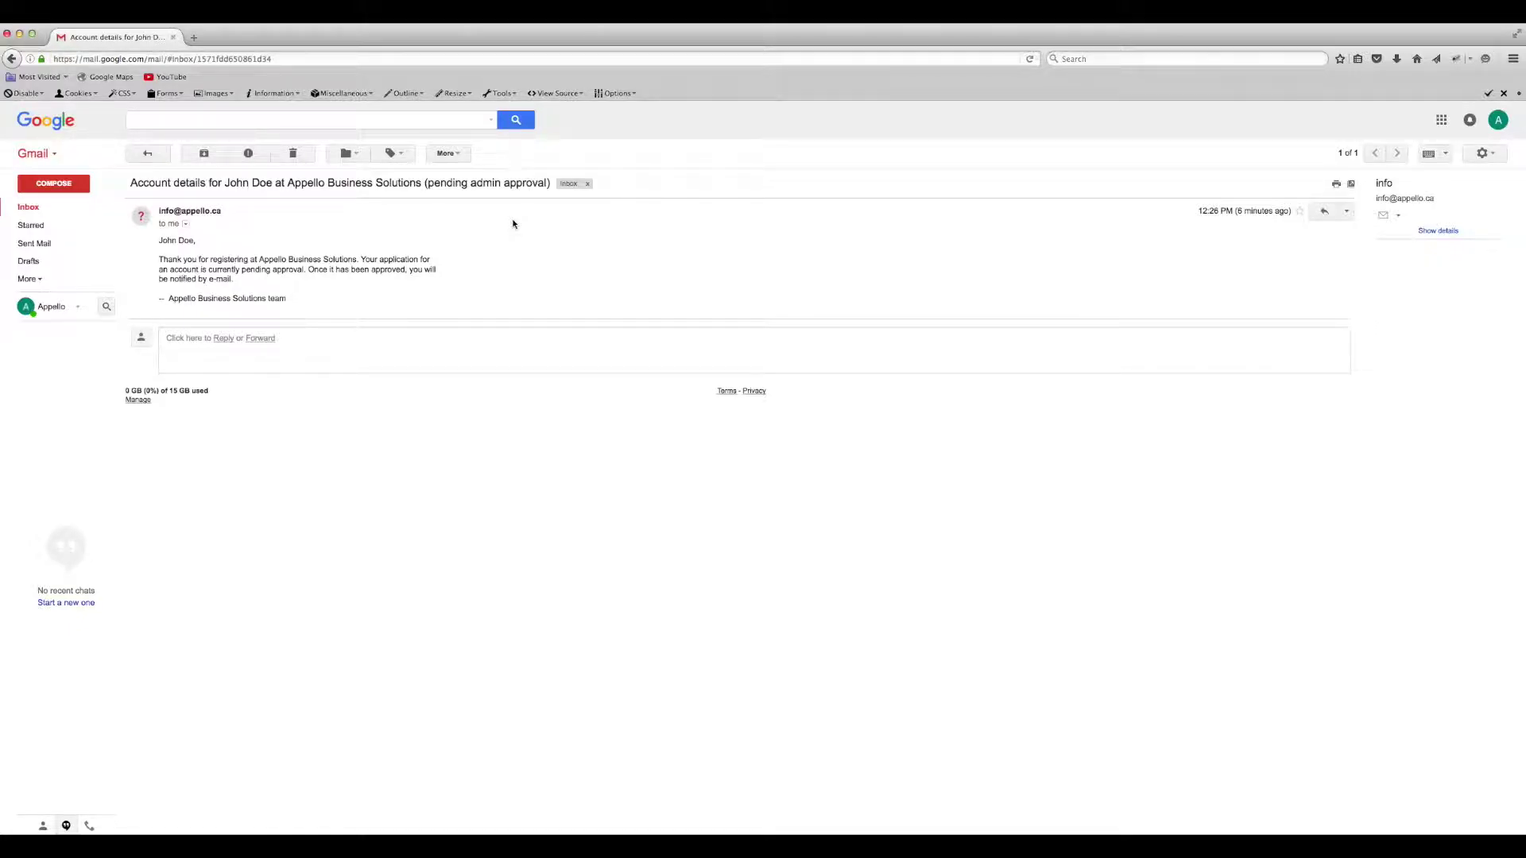
key(u)
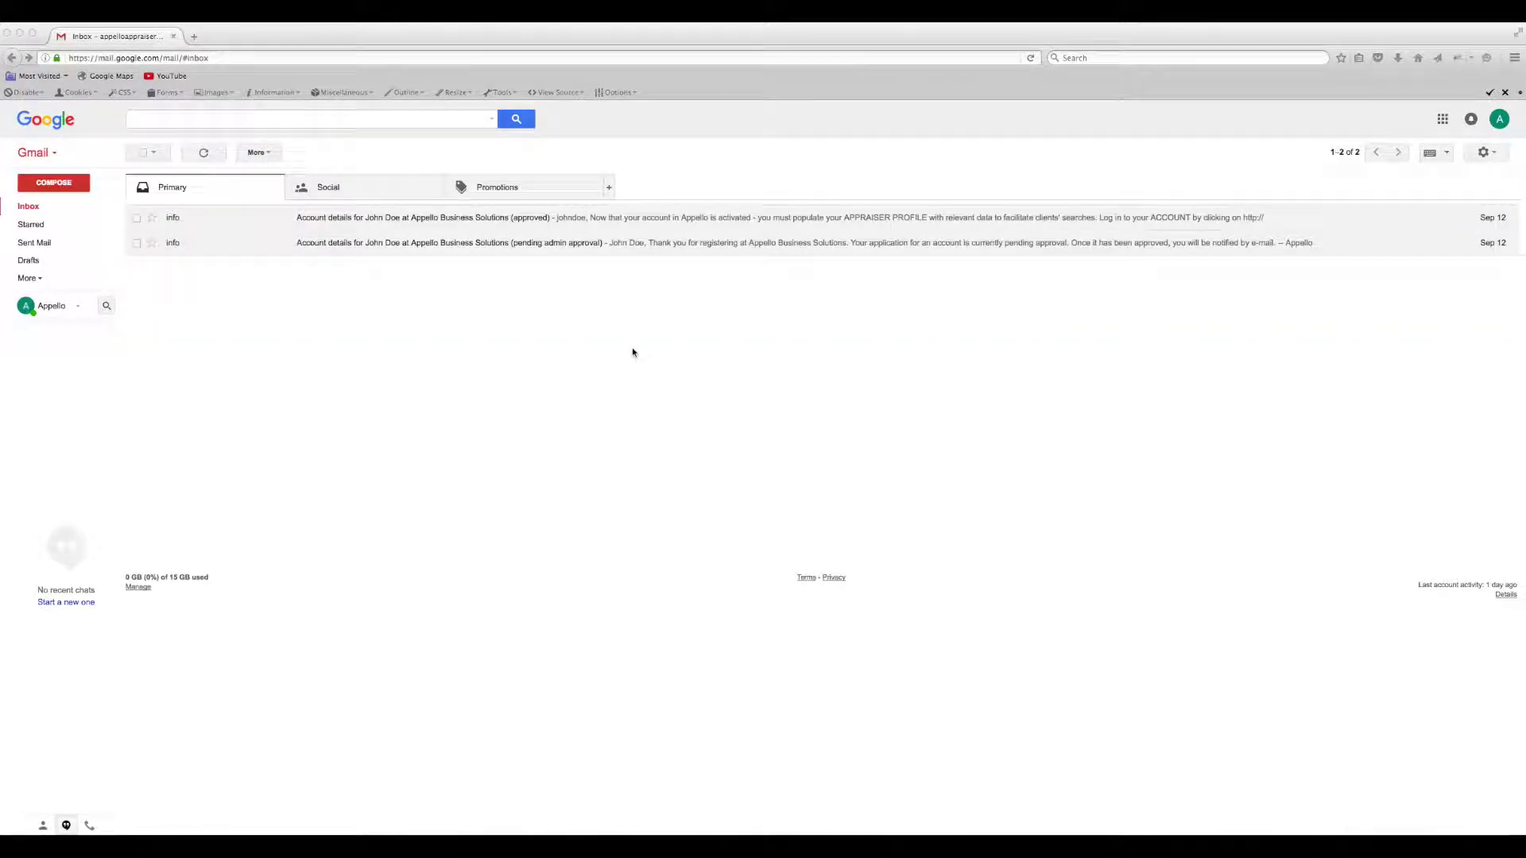
click(514, 225)
click(514, 224)
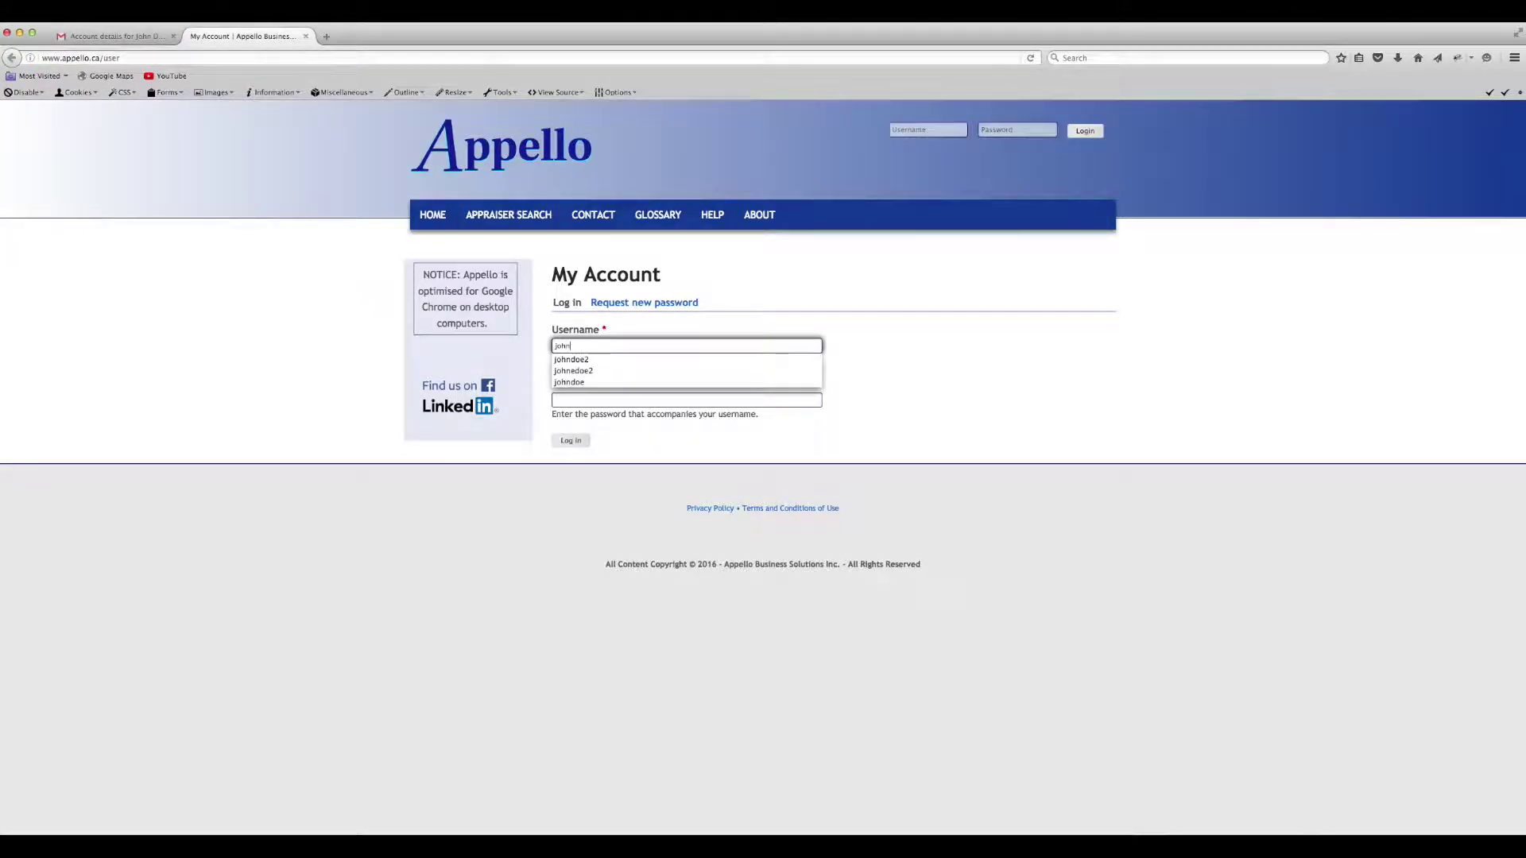
- Log in to Appello with the saved username and the account password
click(569, 382)
click(561, 397)
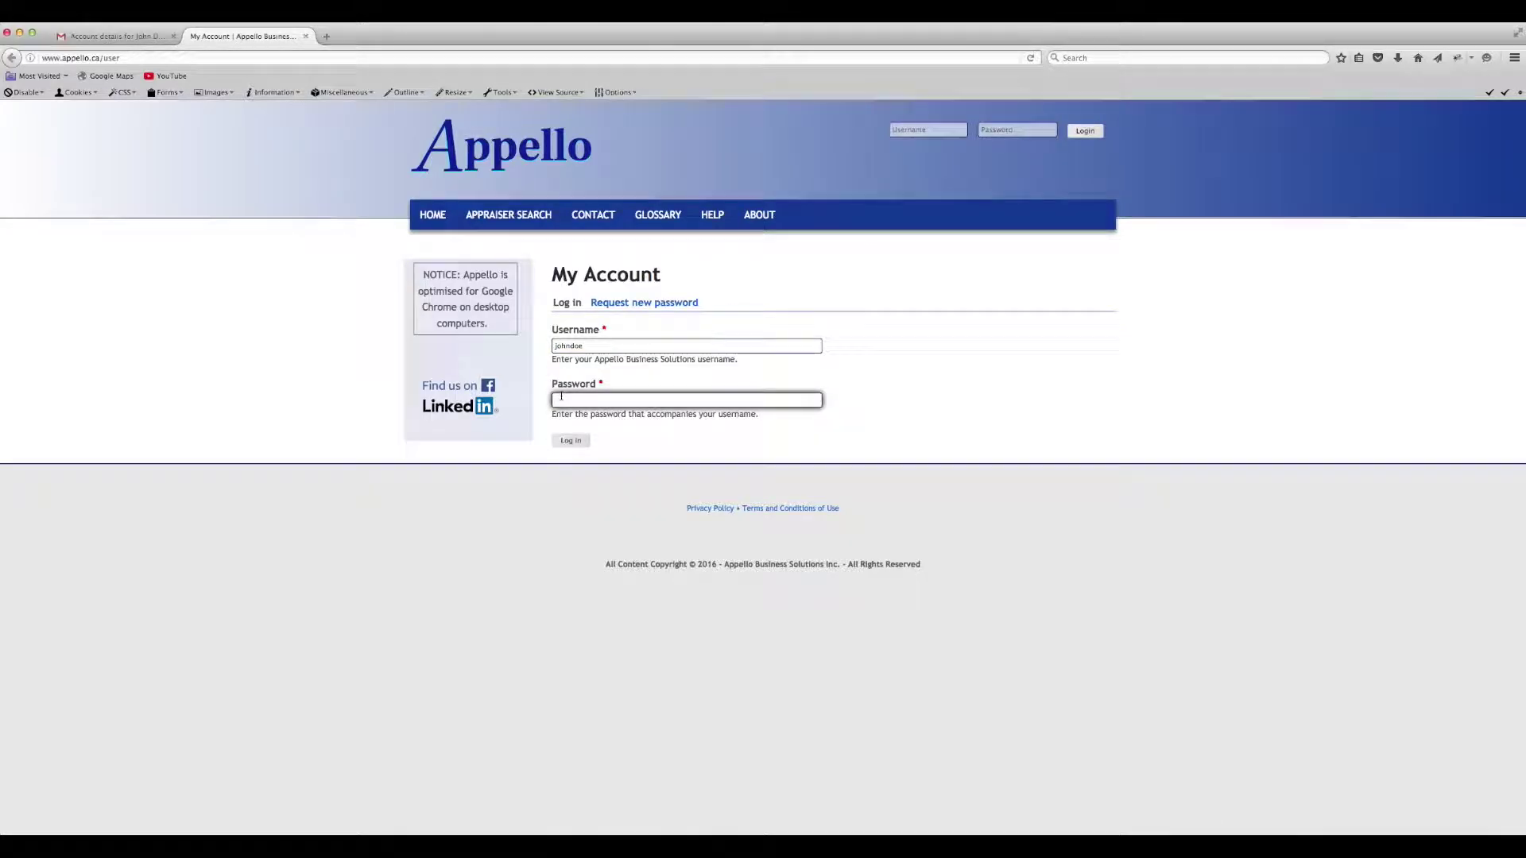
click(570, 442)
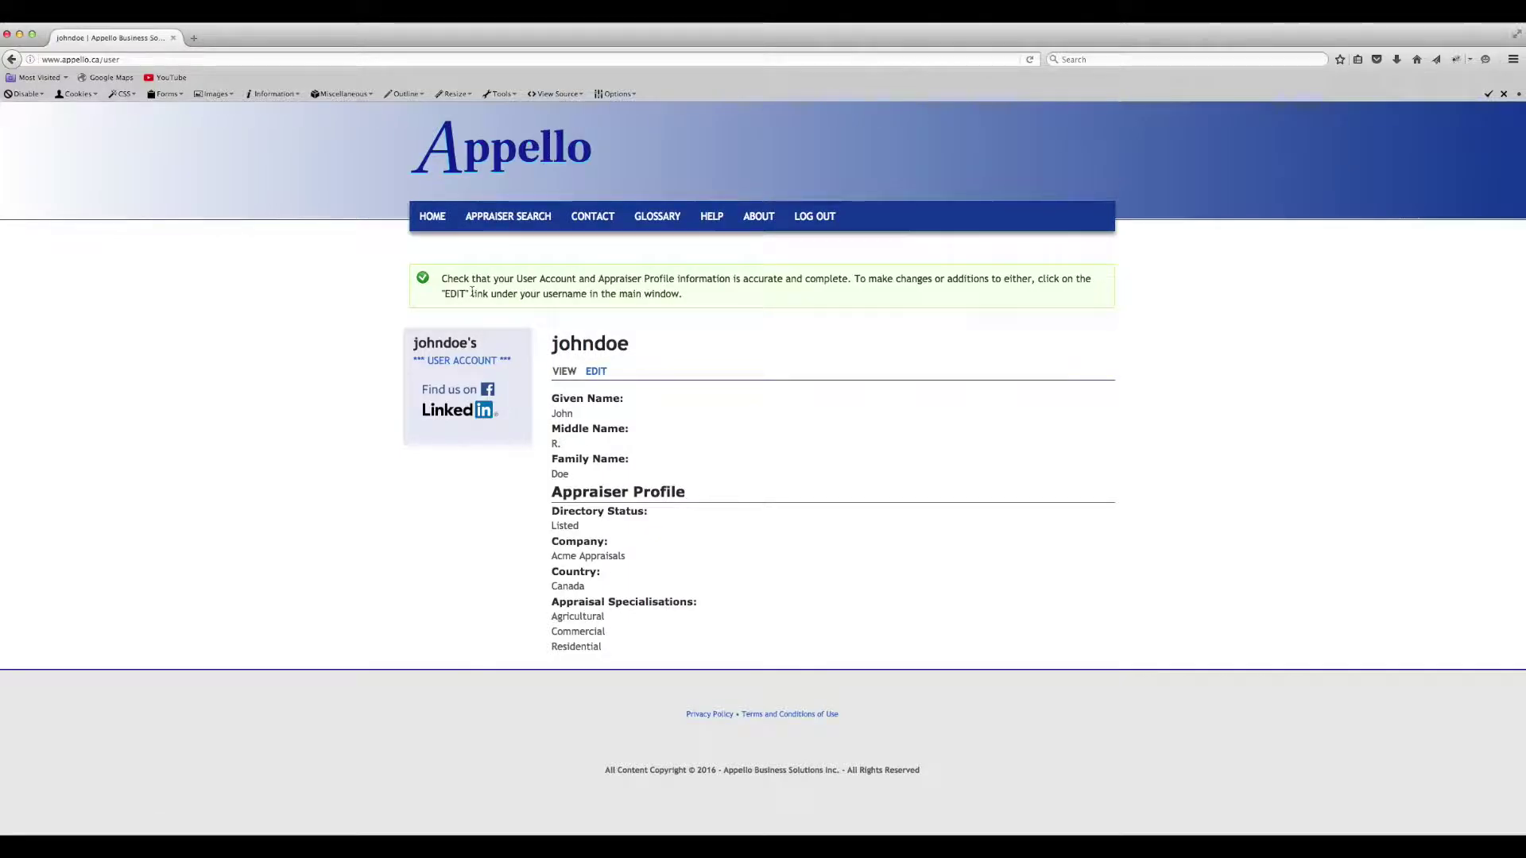
- Edit the account, changing the middle name to T. and appending 2 to the username
click(594, 372)
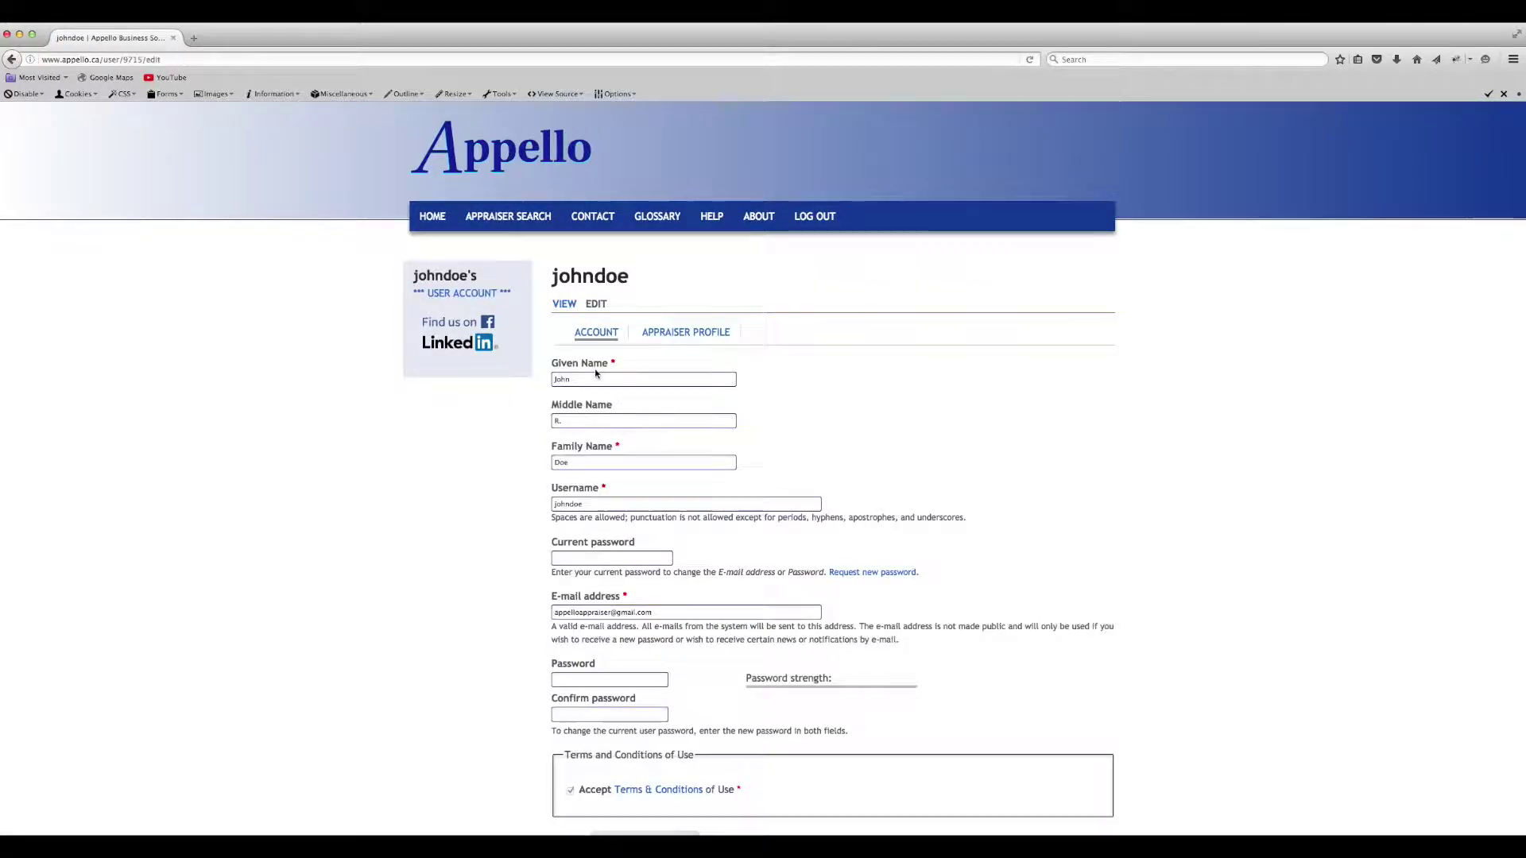
double_click(557, 421)
text(T)
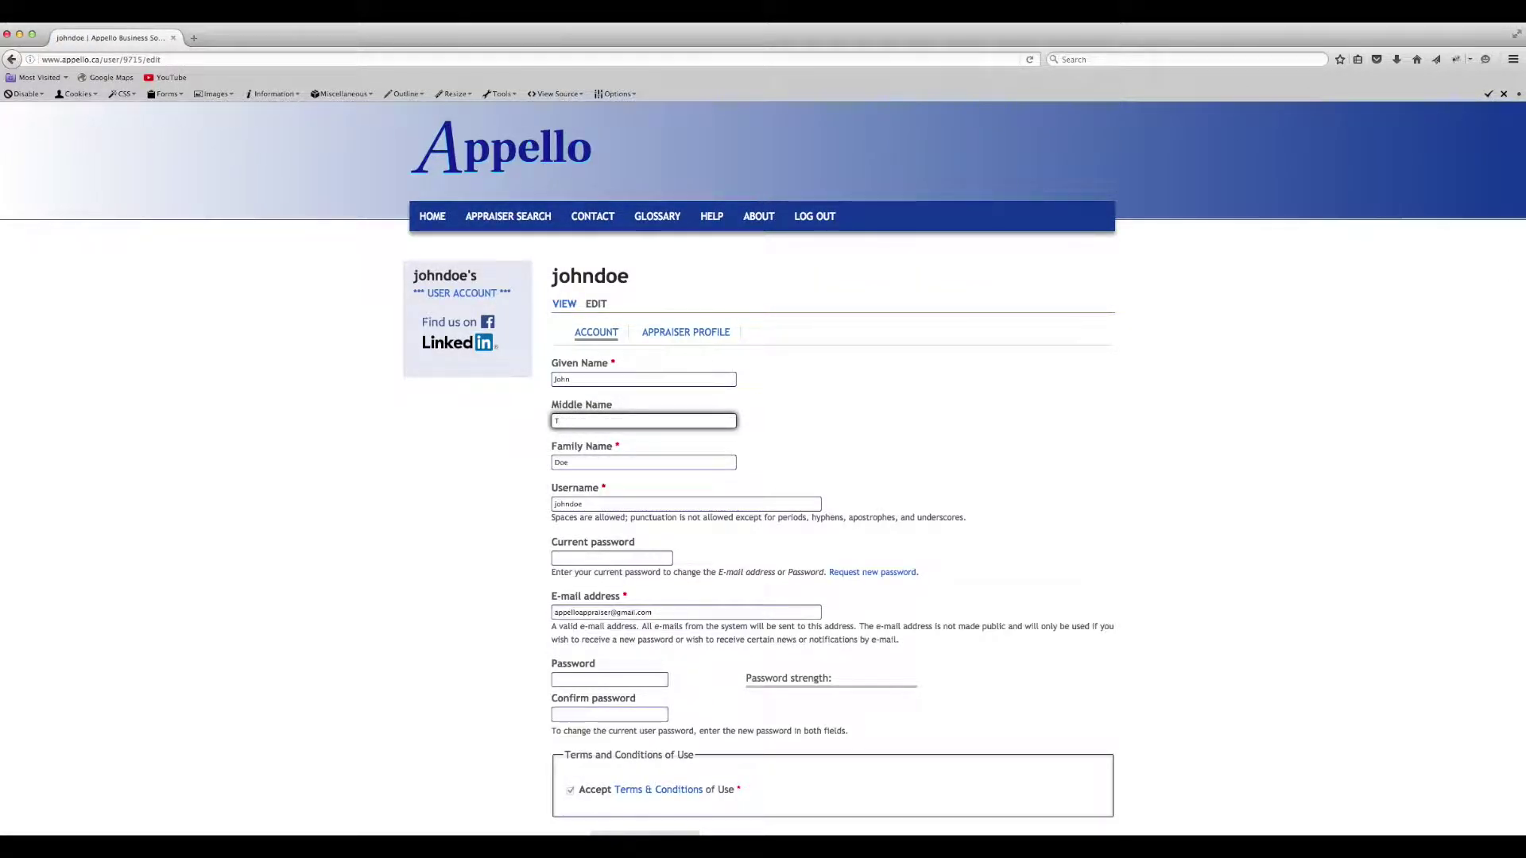
click(584, 504)
text(2)
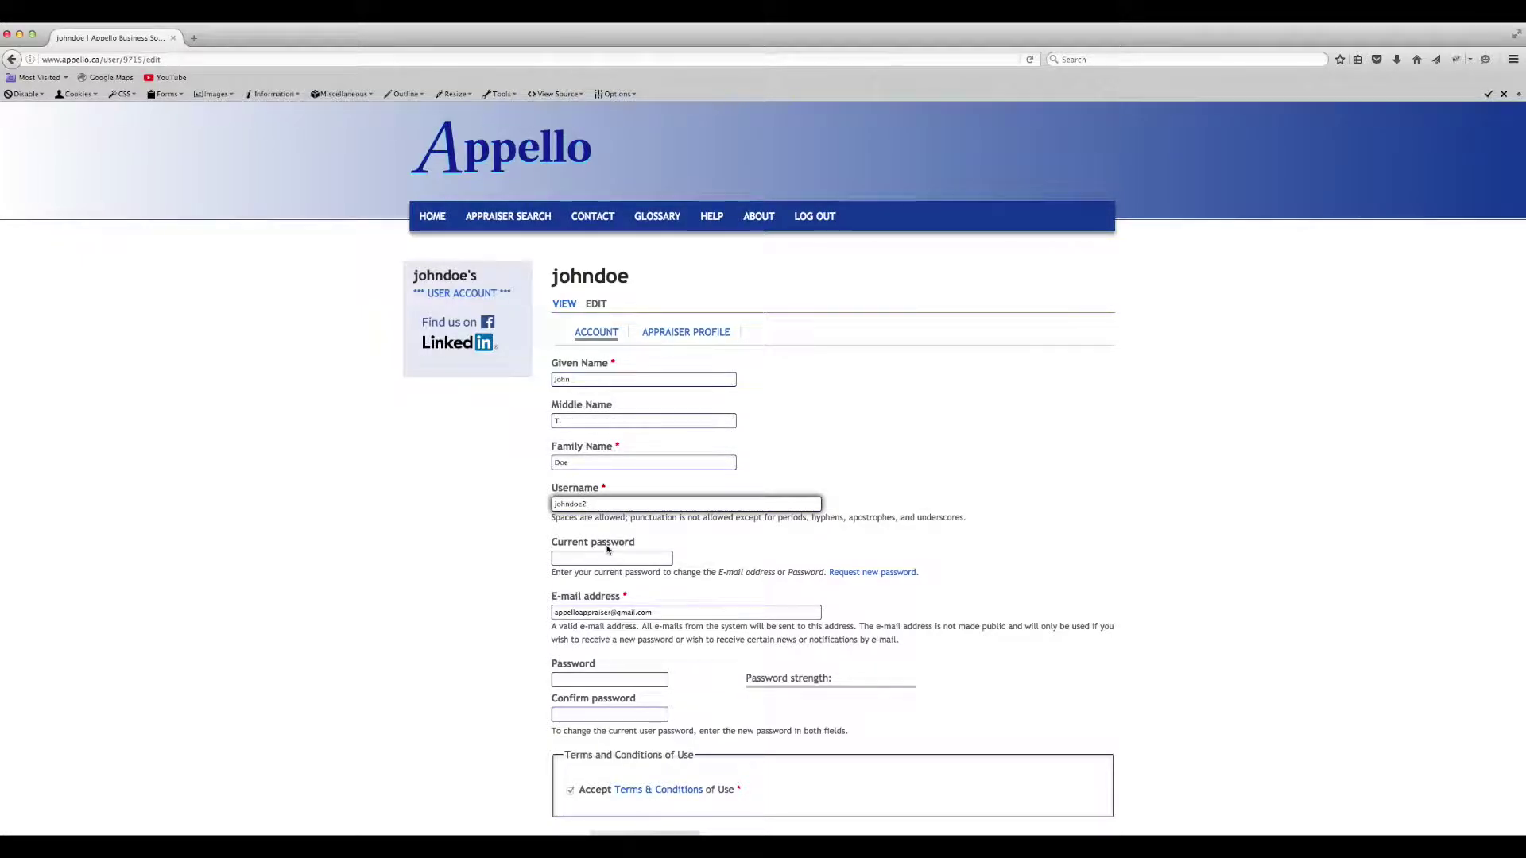
- Enter the current password, set a new matching password, and save the account changes
scroll(609, 551, down, 2)
click(565, 505)
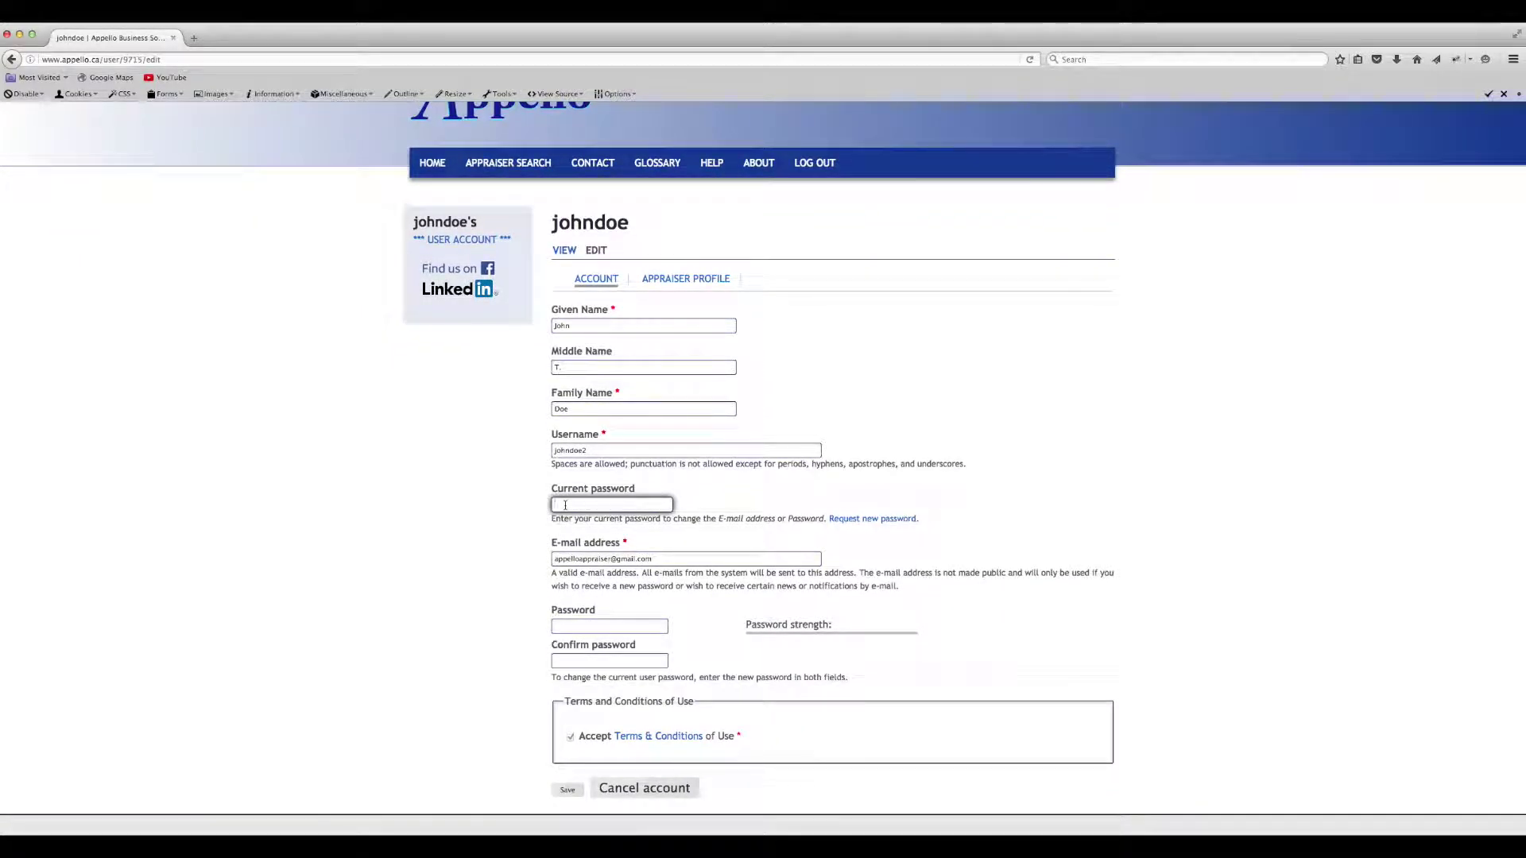
text(••••••••••)
click(559, 626)
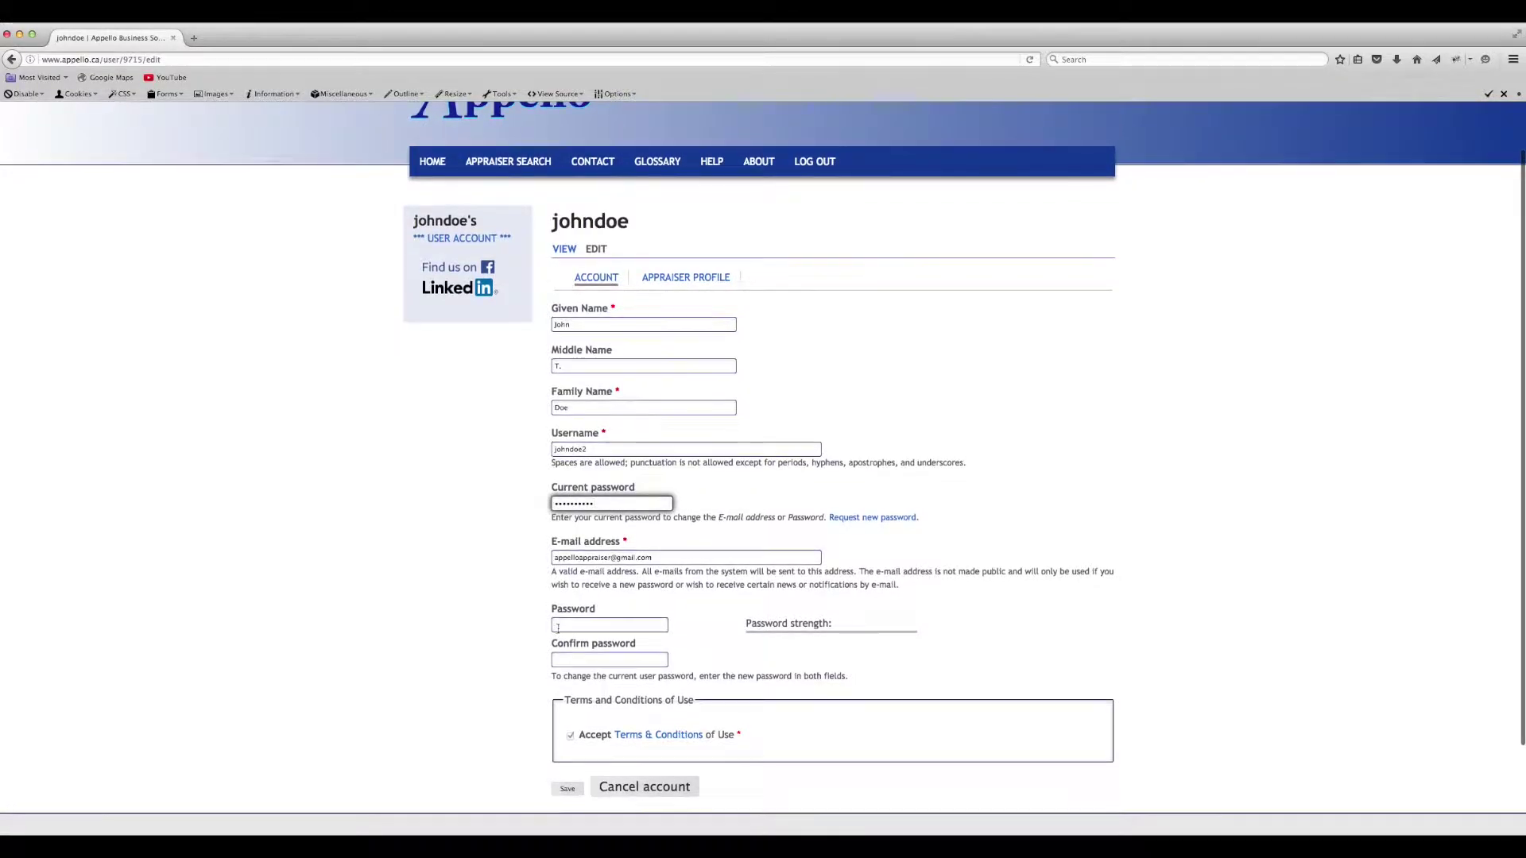
text(•••••••••)
key(Tab)
text(•••••••••)
scroll(569, 715, down, 3)
click(569, 747)
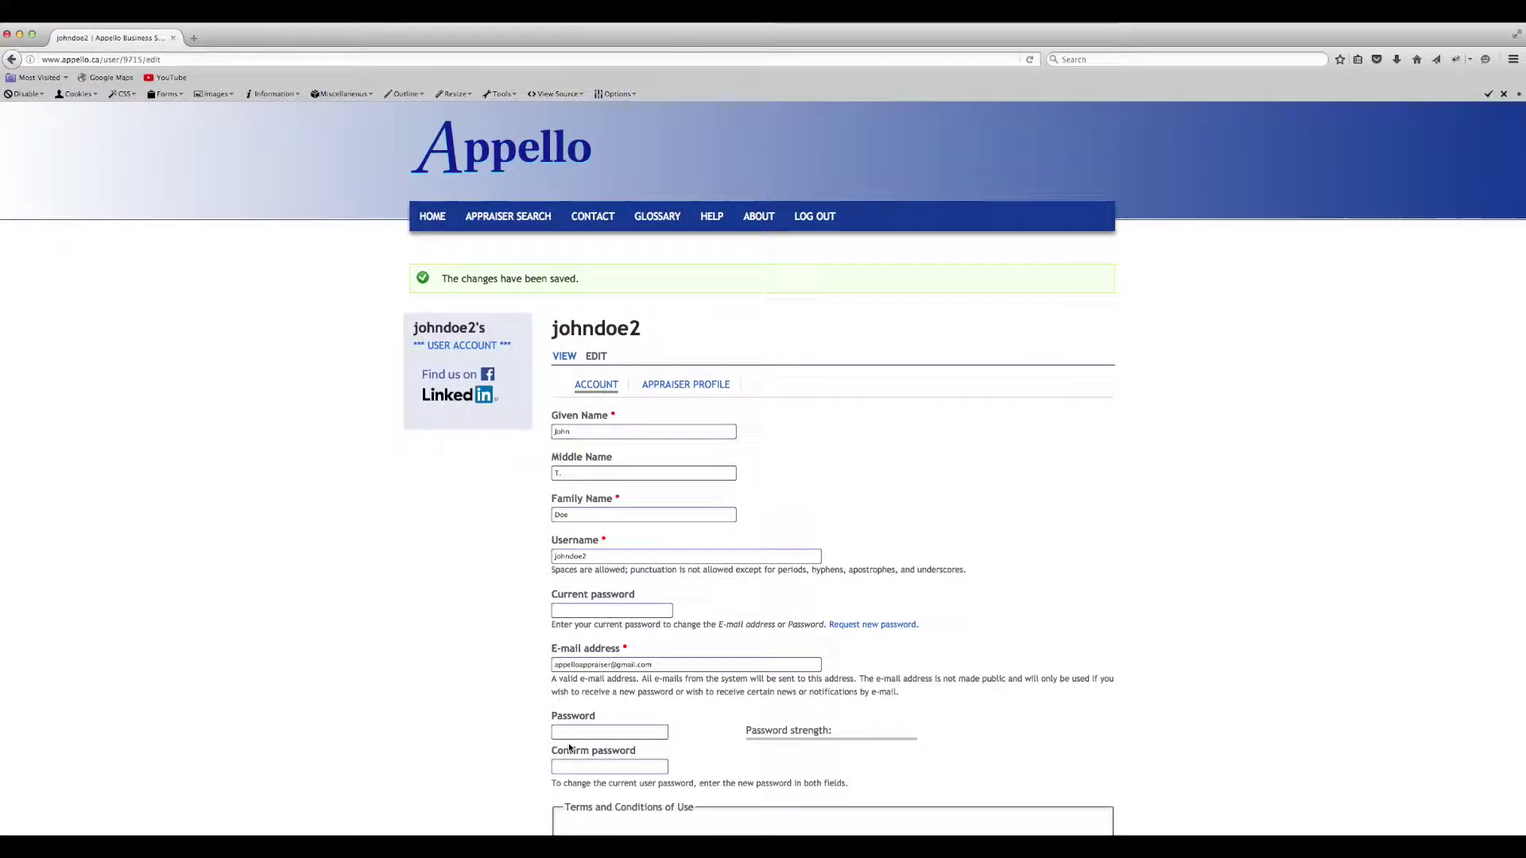
- In the appraiser profile, keep directory status Listed and add AACI (AIC) as a qualification
click(711, 385)
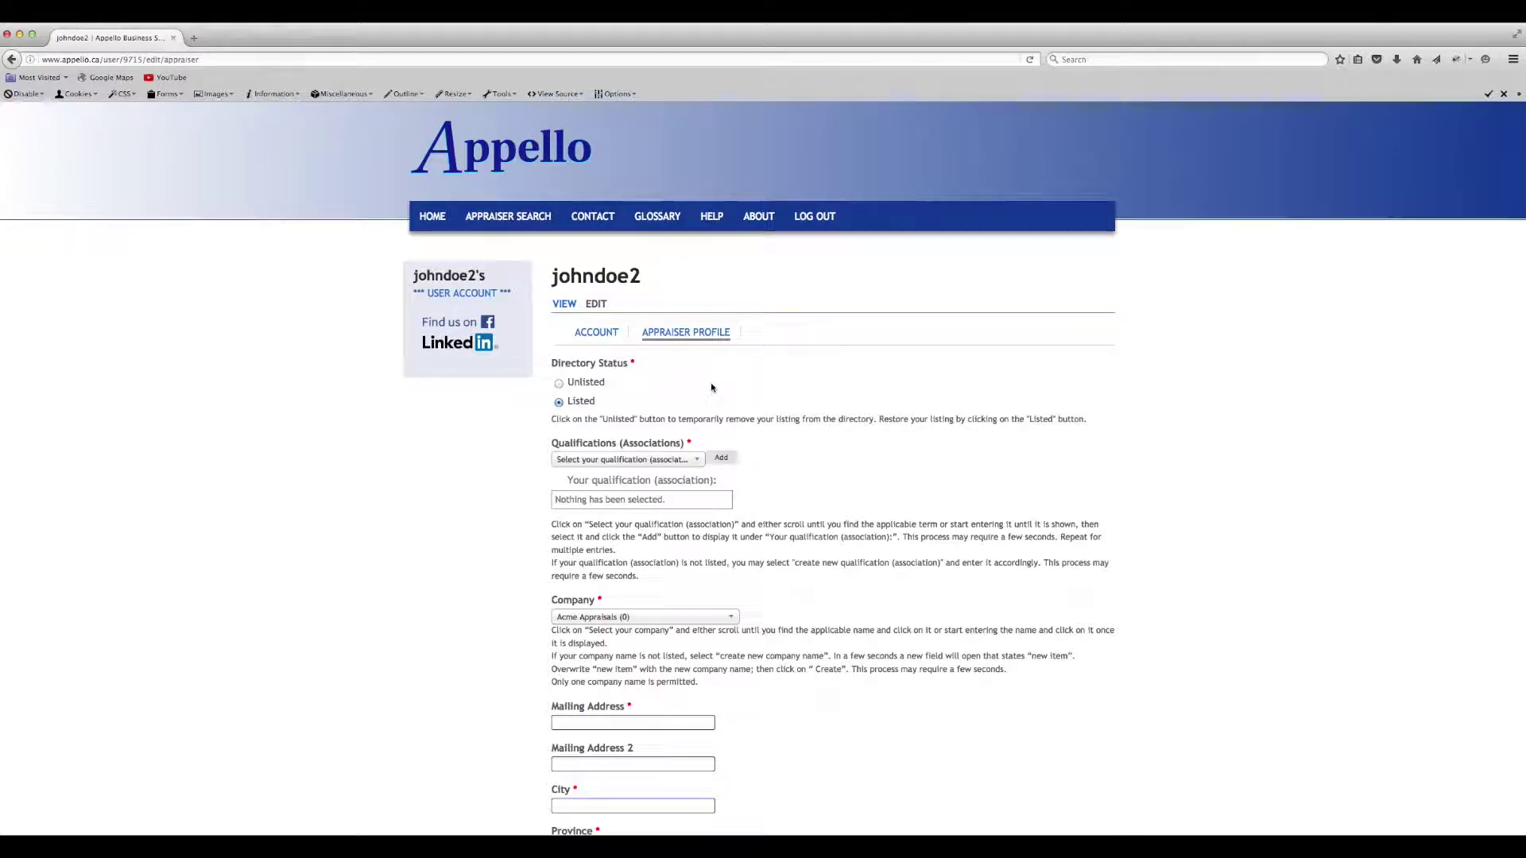
click(559, 383)
click(558, 403)
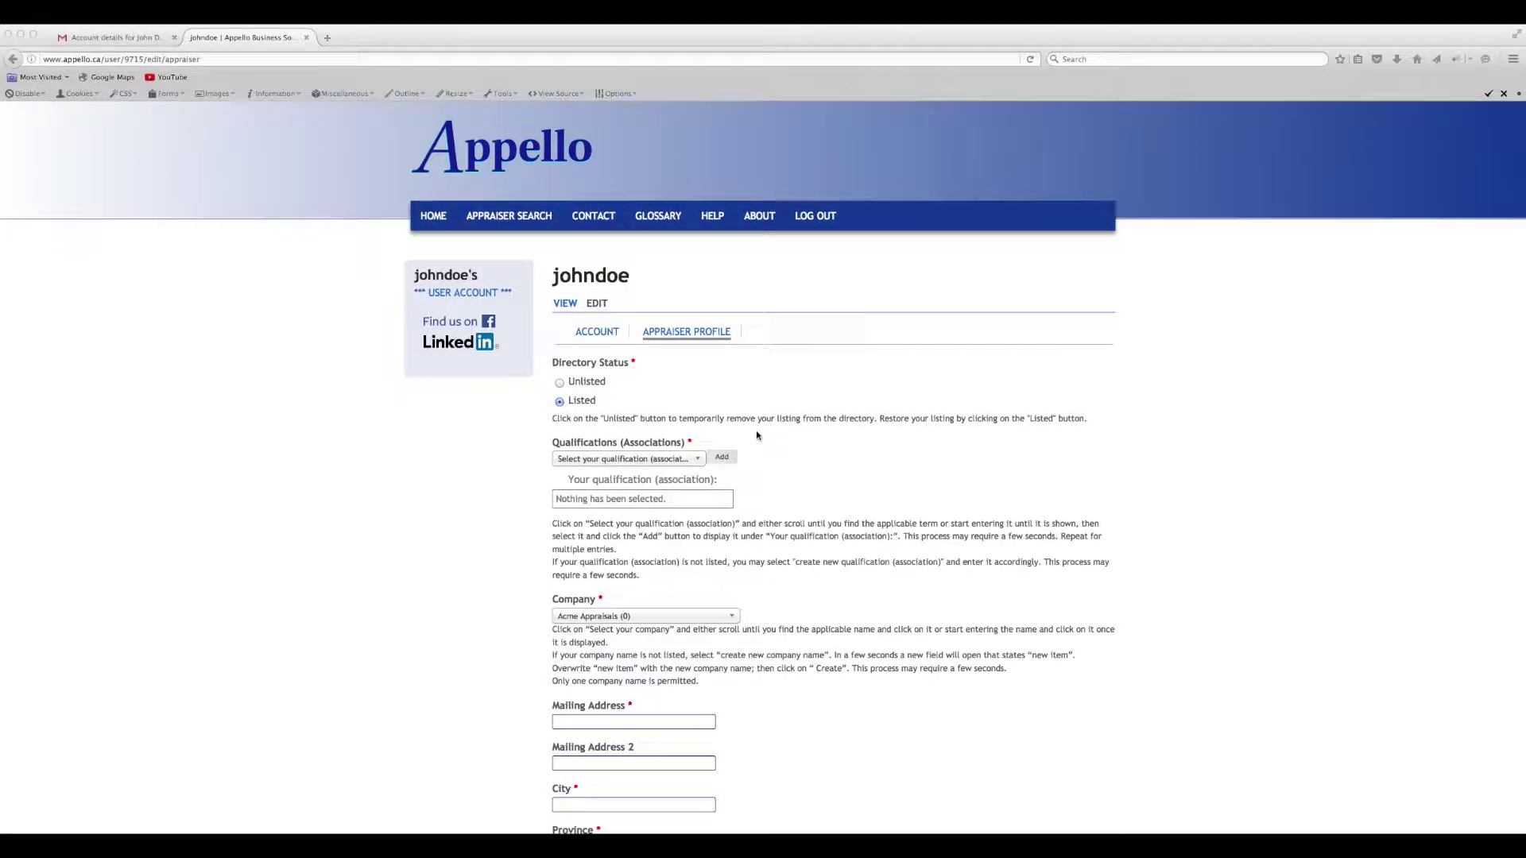
click(700, 460)
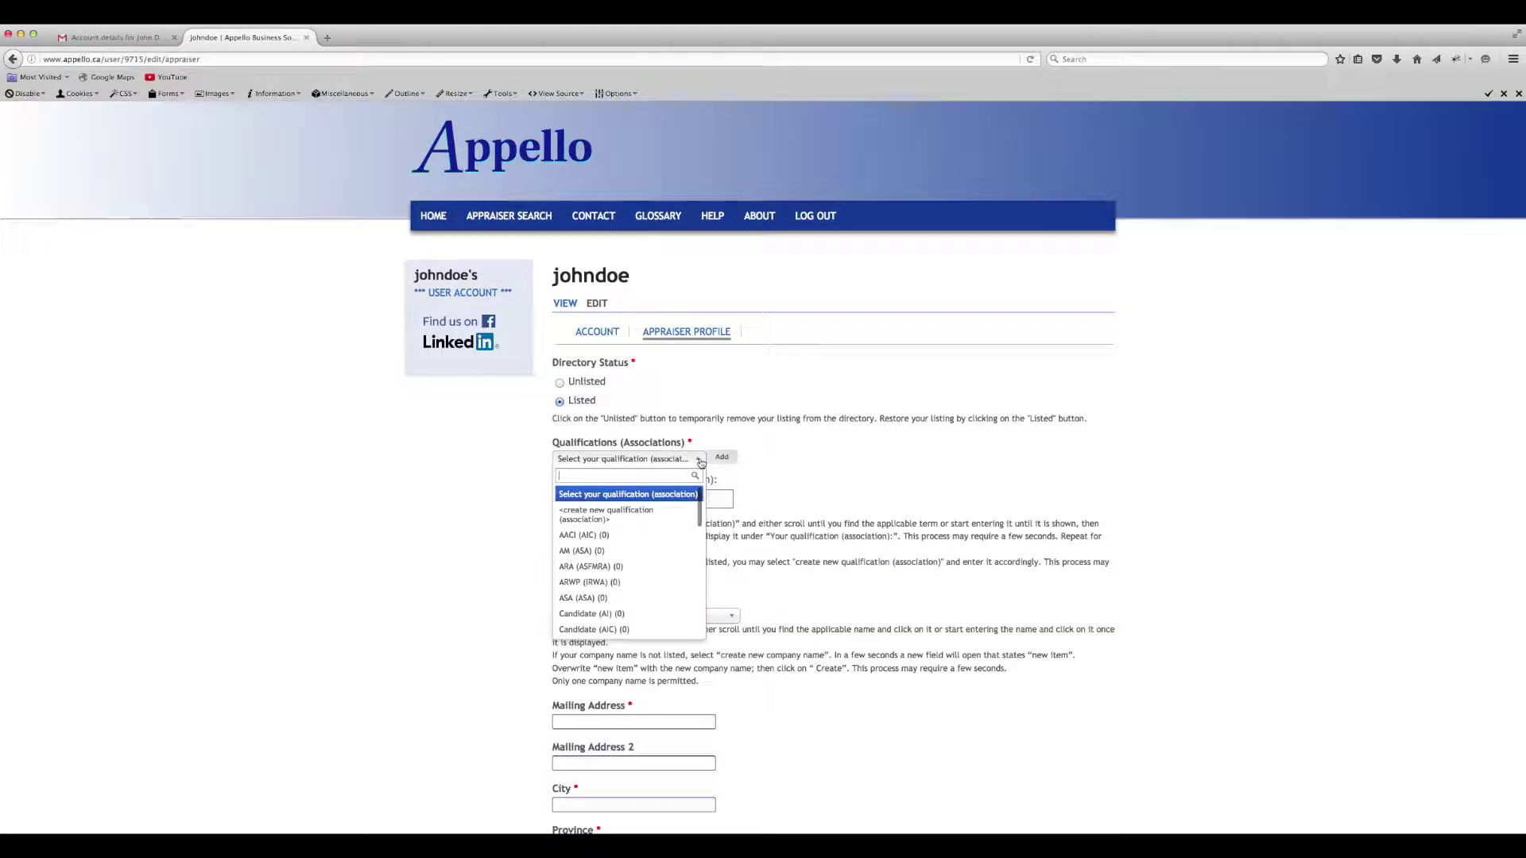
click(597, 536)
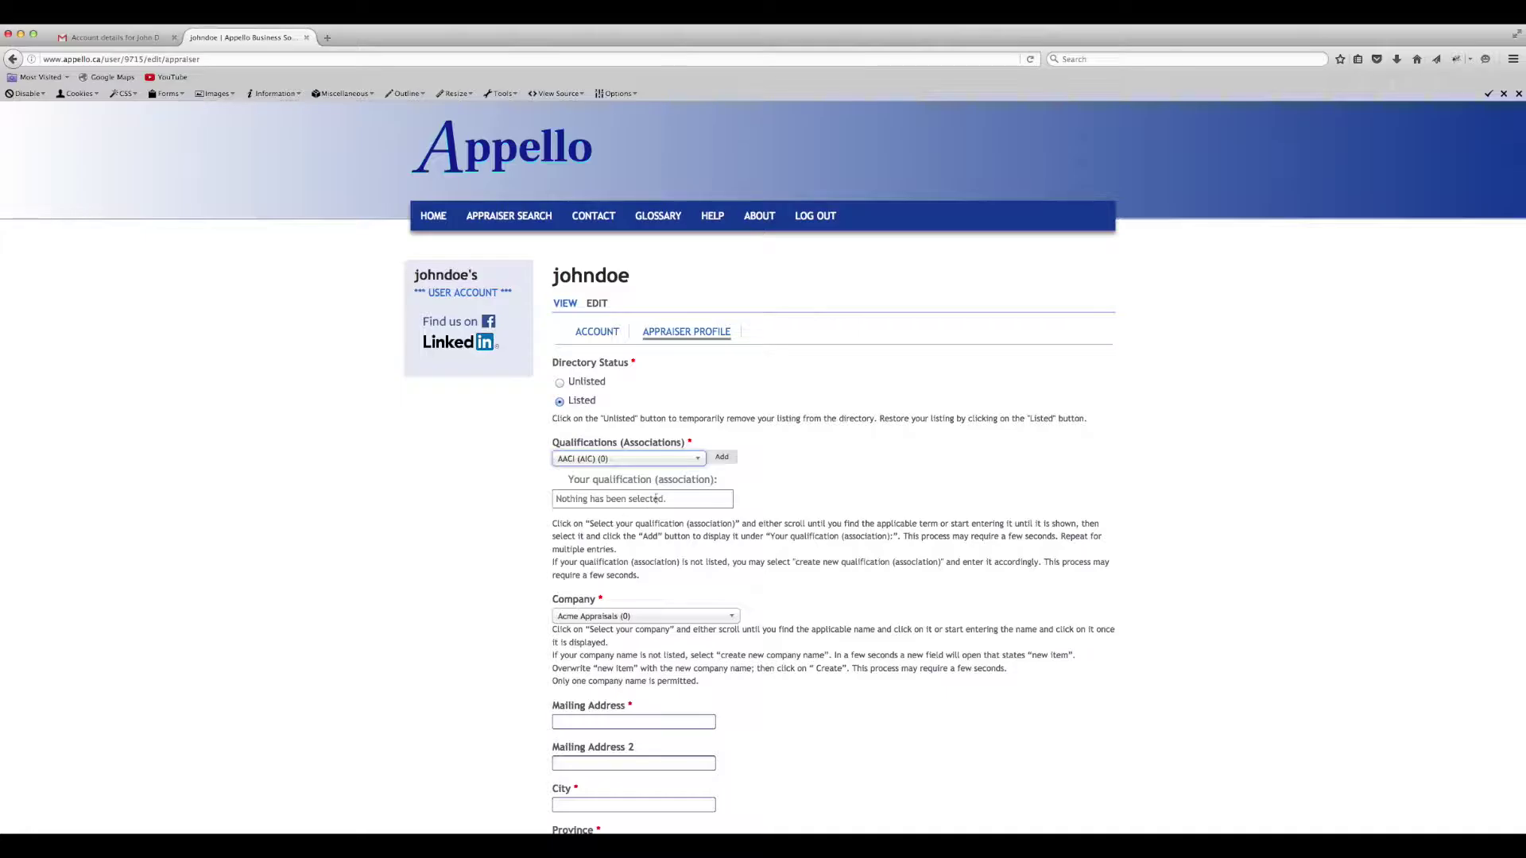
click(725, 460)
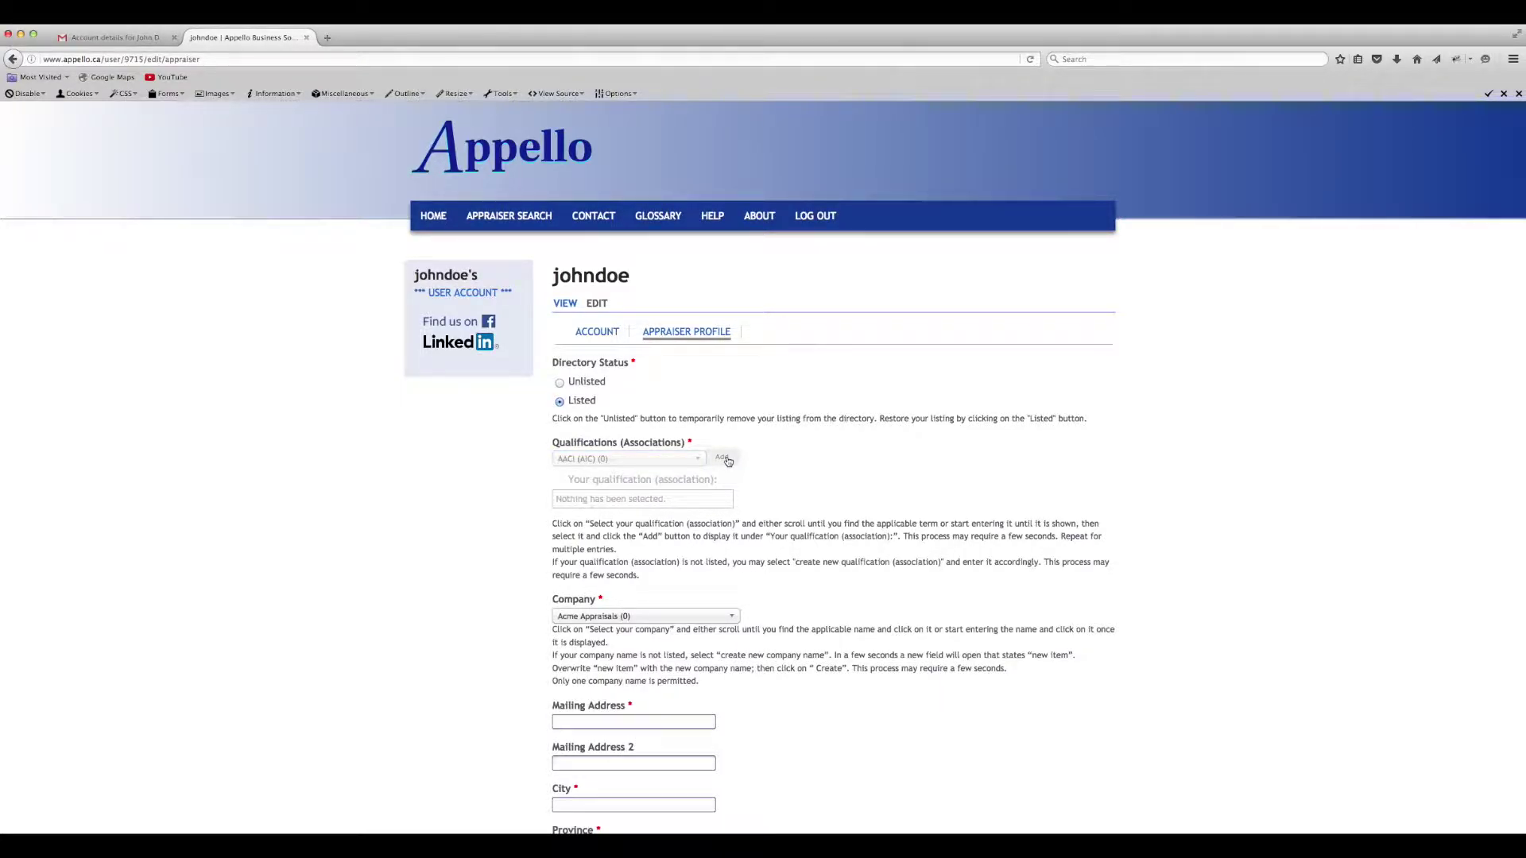
- Create a new qualification AAAA (BBBB) and add it to the profile
click(693, 459)
scroll(604, 556, up, 5)
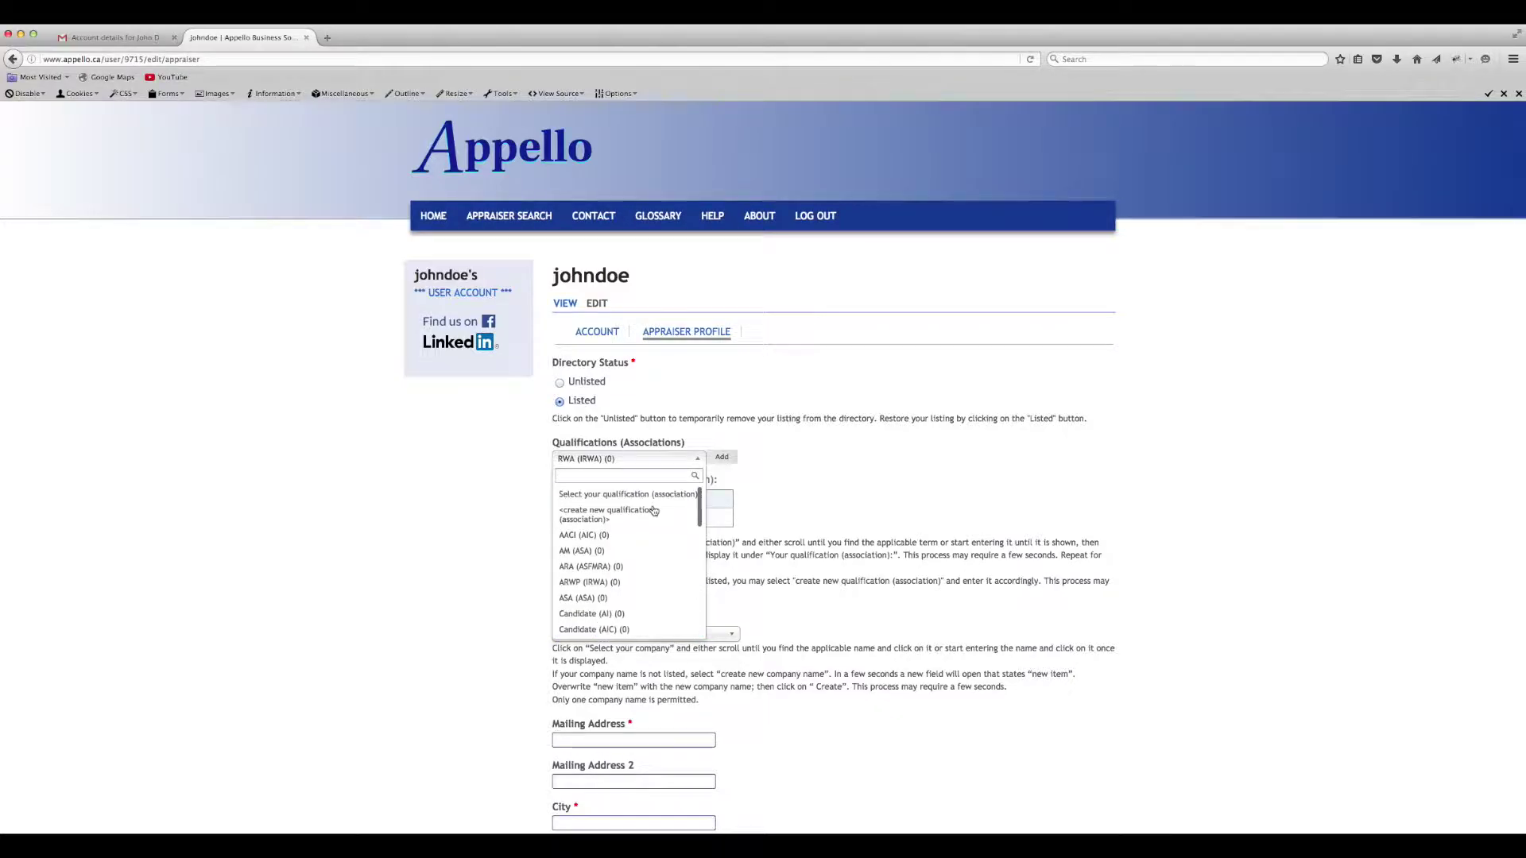
click(581, 516)
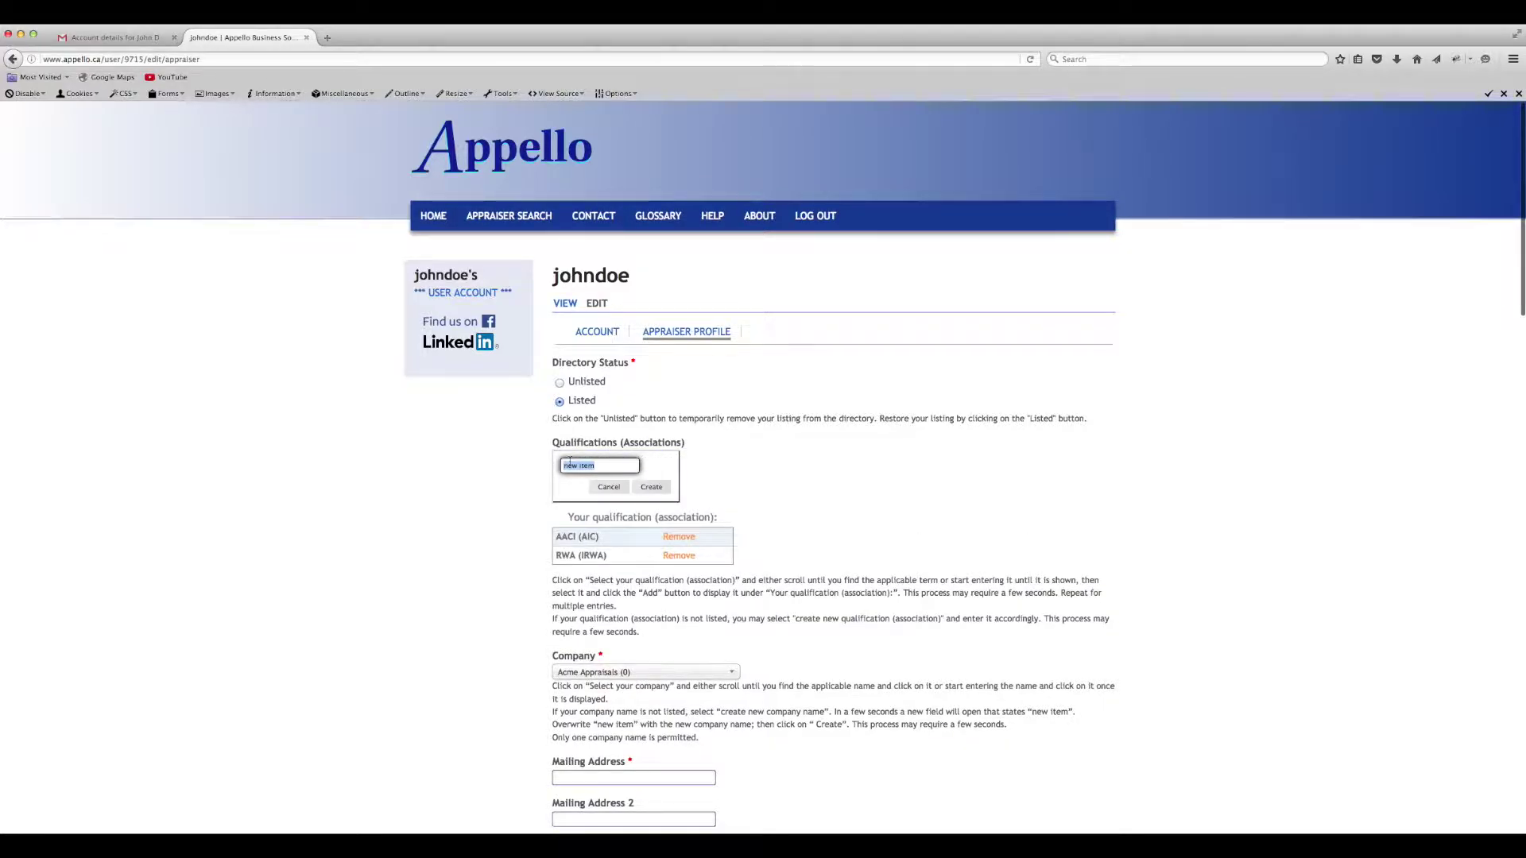
text(AAAA (BBBB)
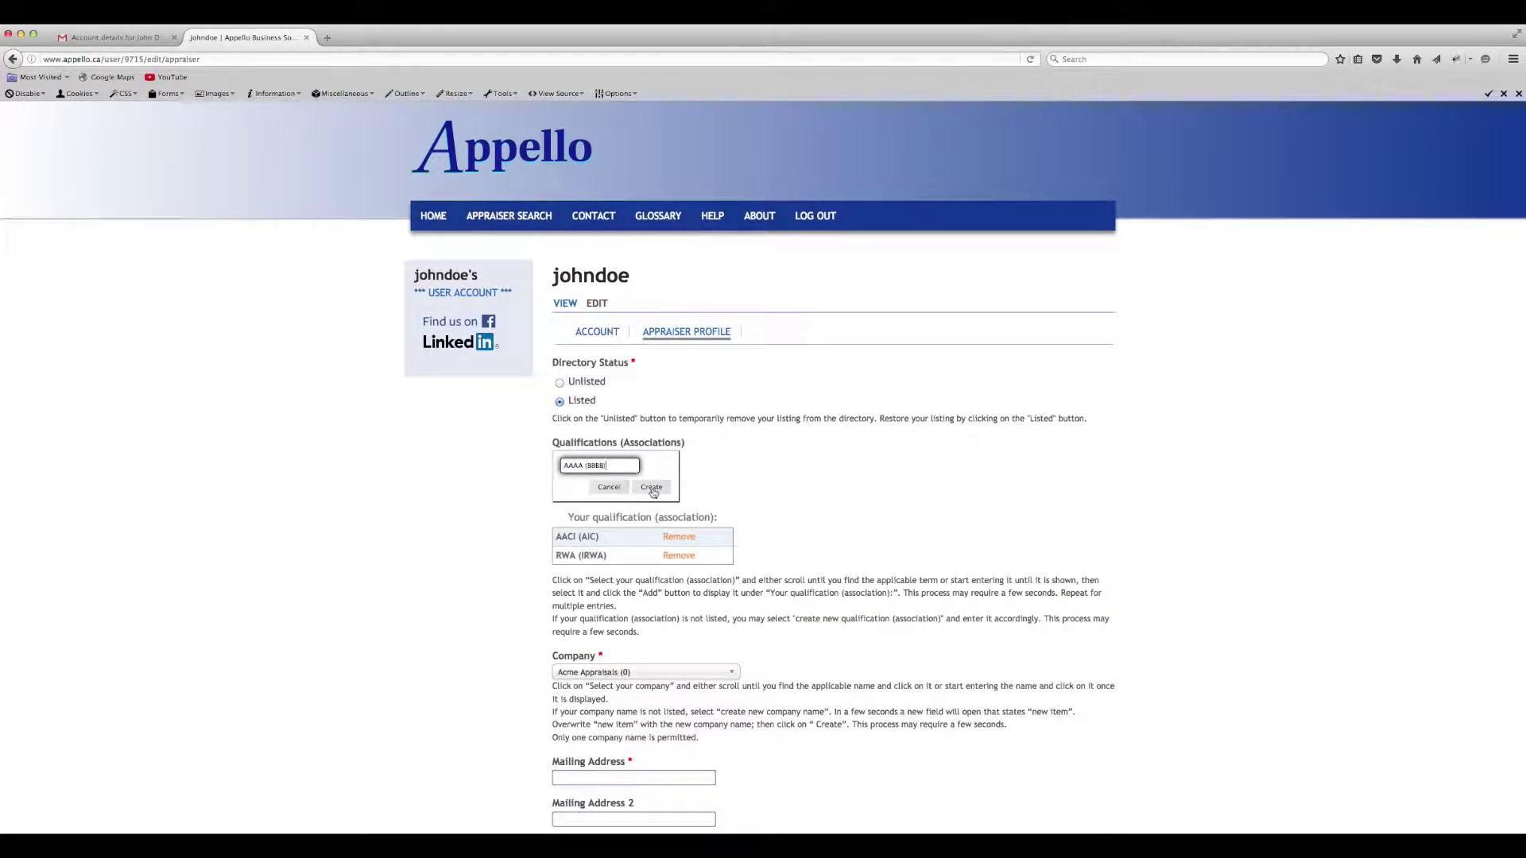
click(651, 488)
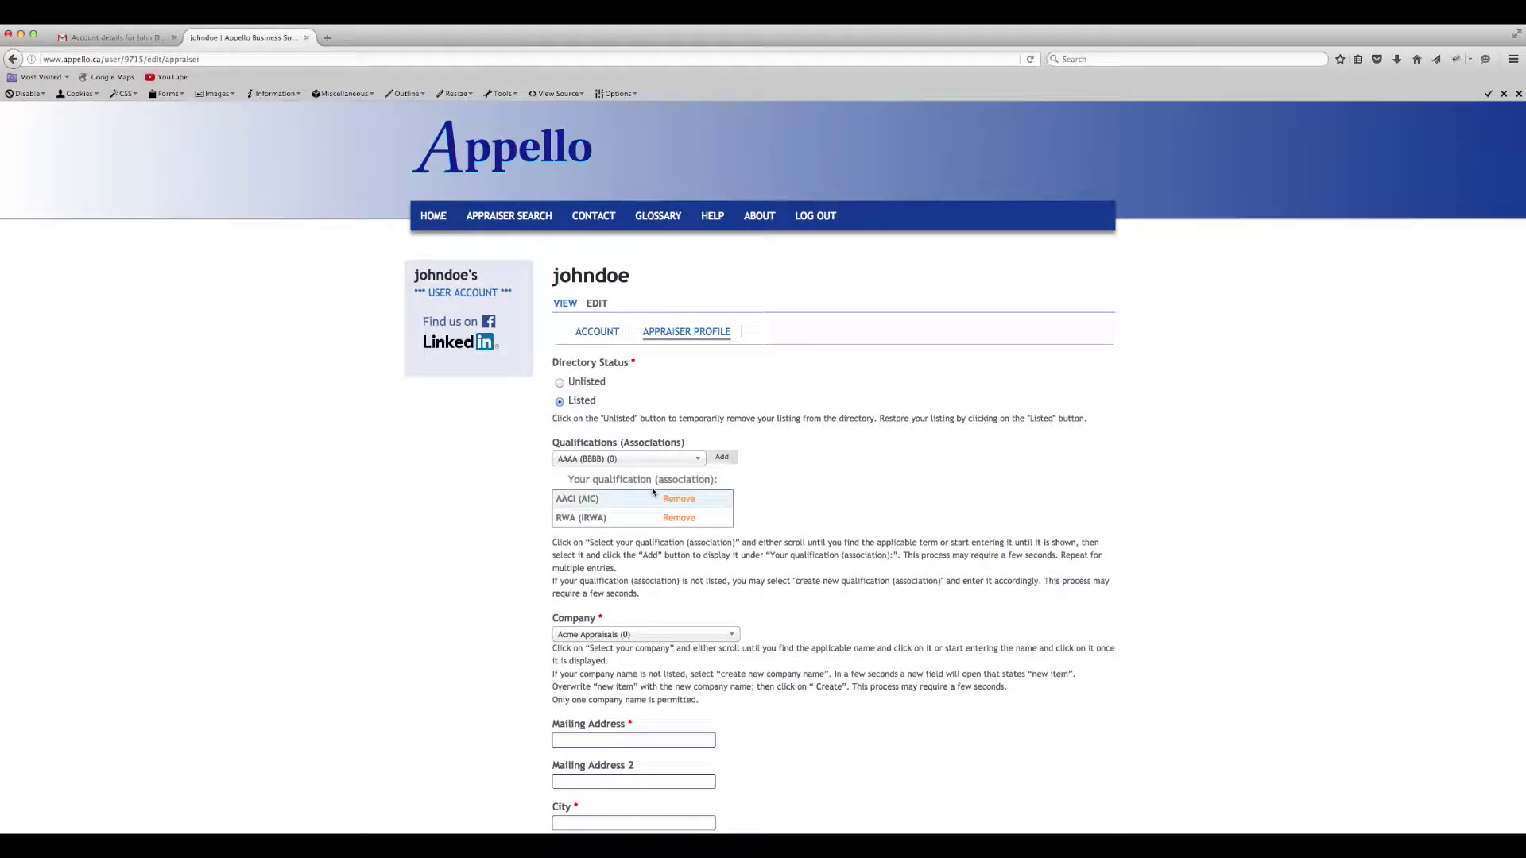
click(724, 458)
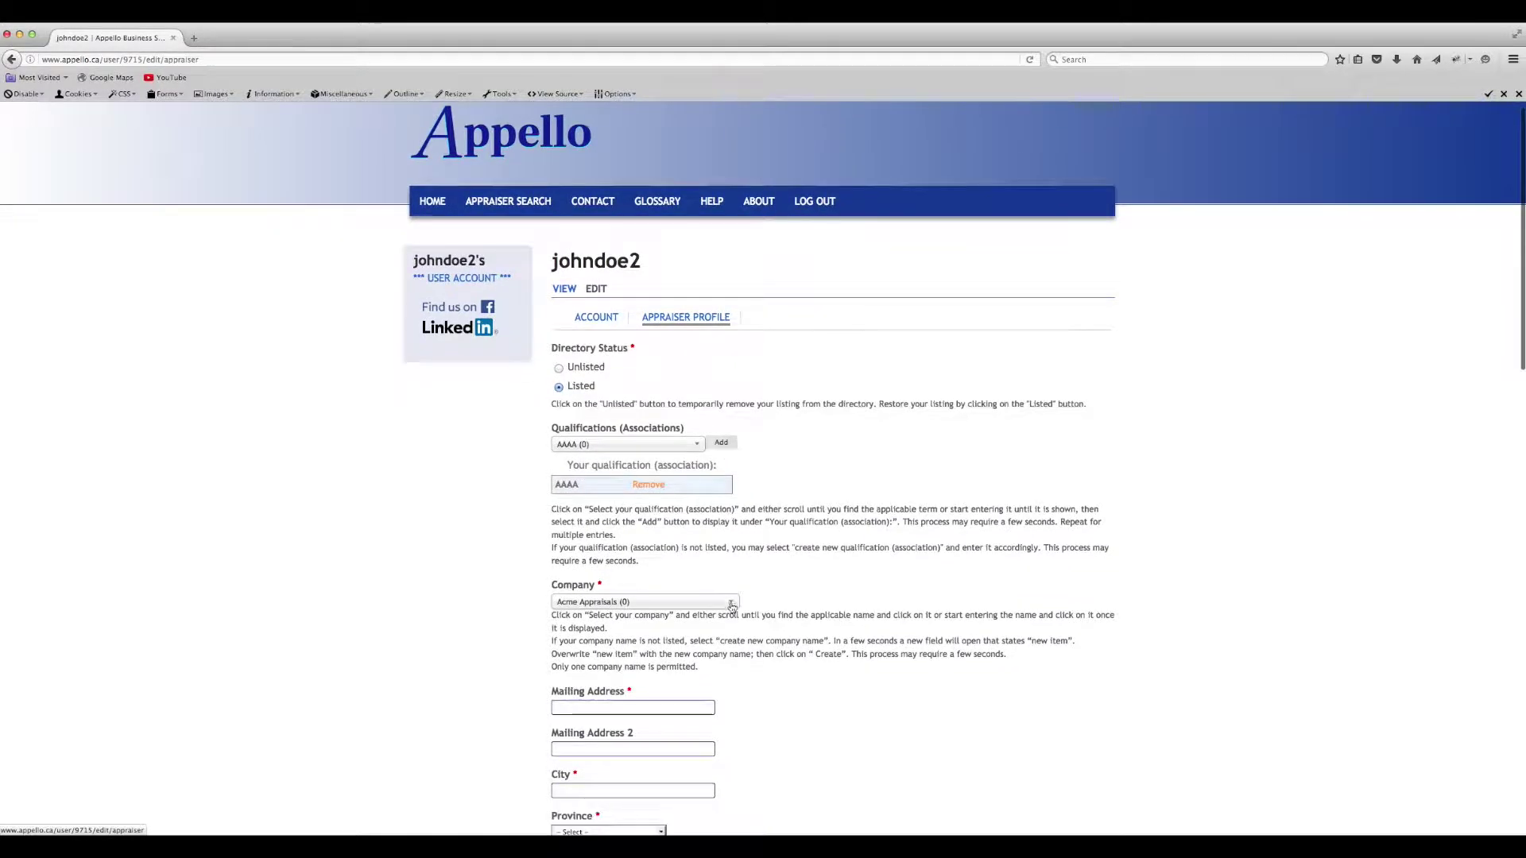
click(731, 607)
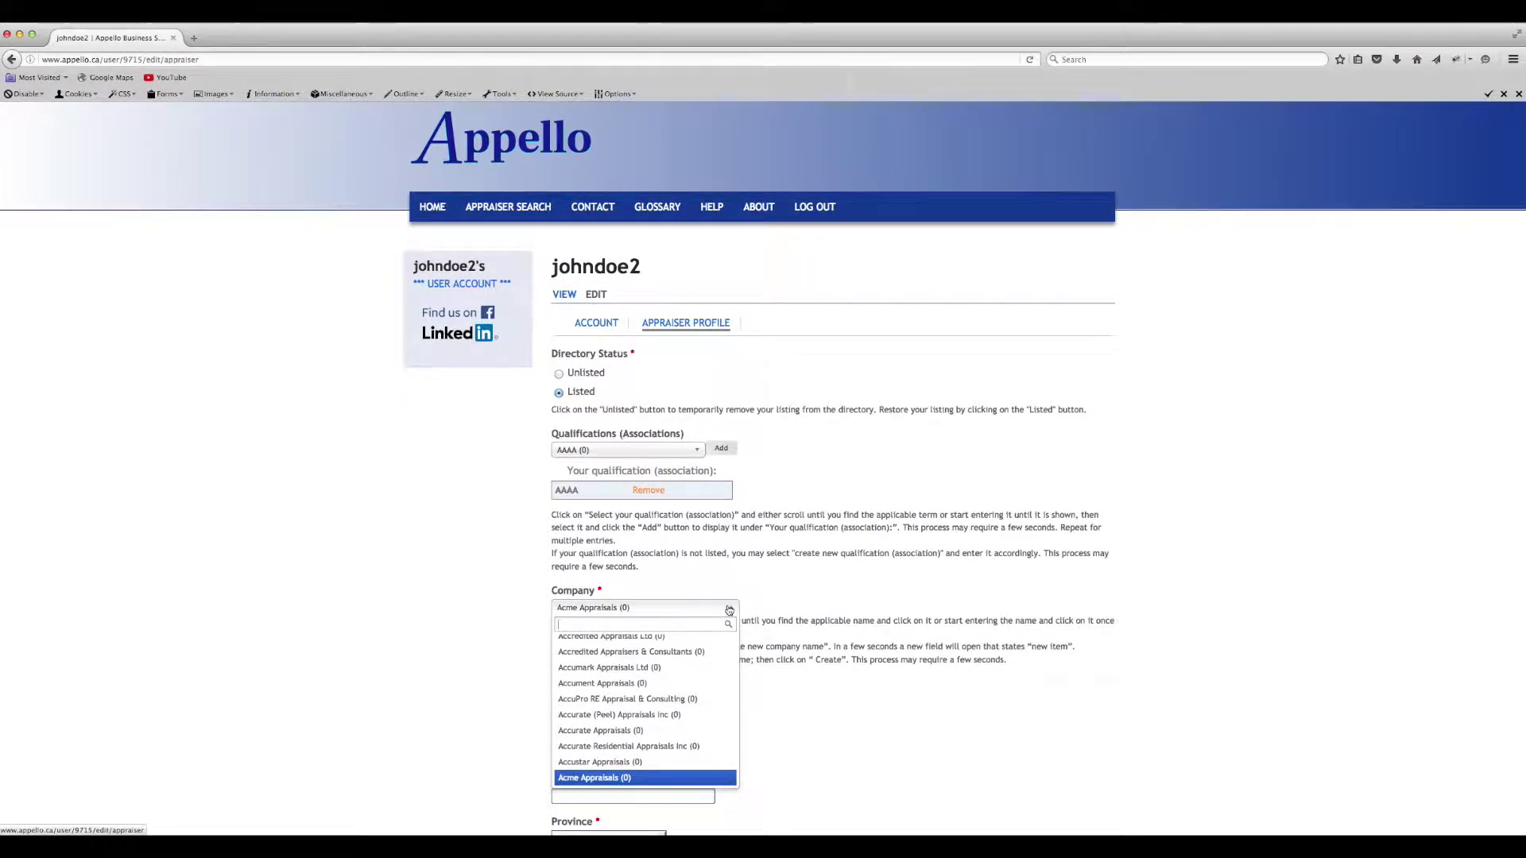
- Try existing companies, selecting Appello Business Solutions Inc and then Acme Appraisals (0)
scroll(612, 685, down, 10)
scroll(612, 685, up, 5)
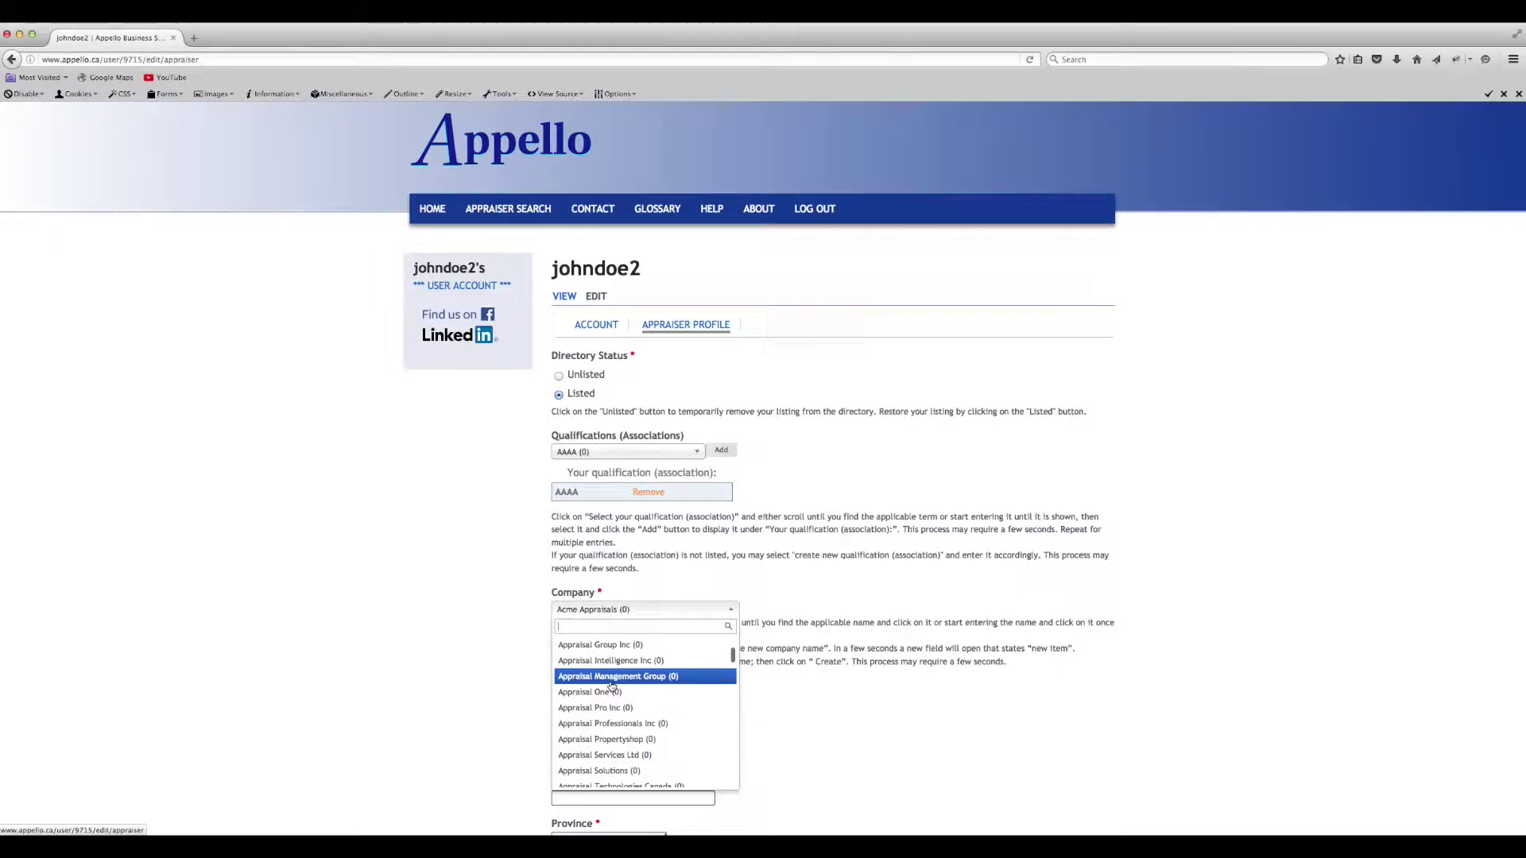
click(612, 690)
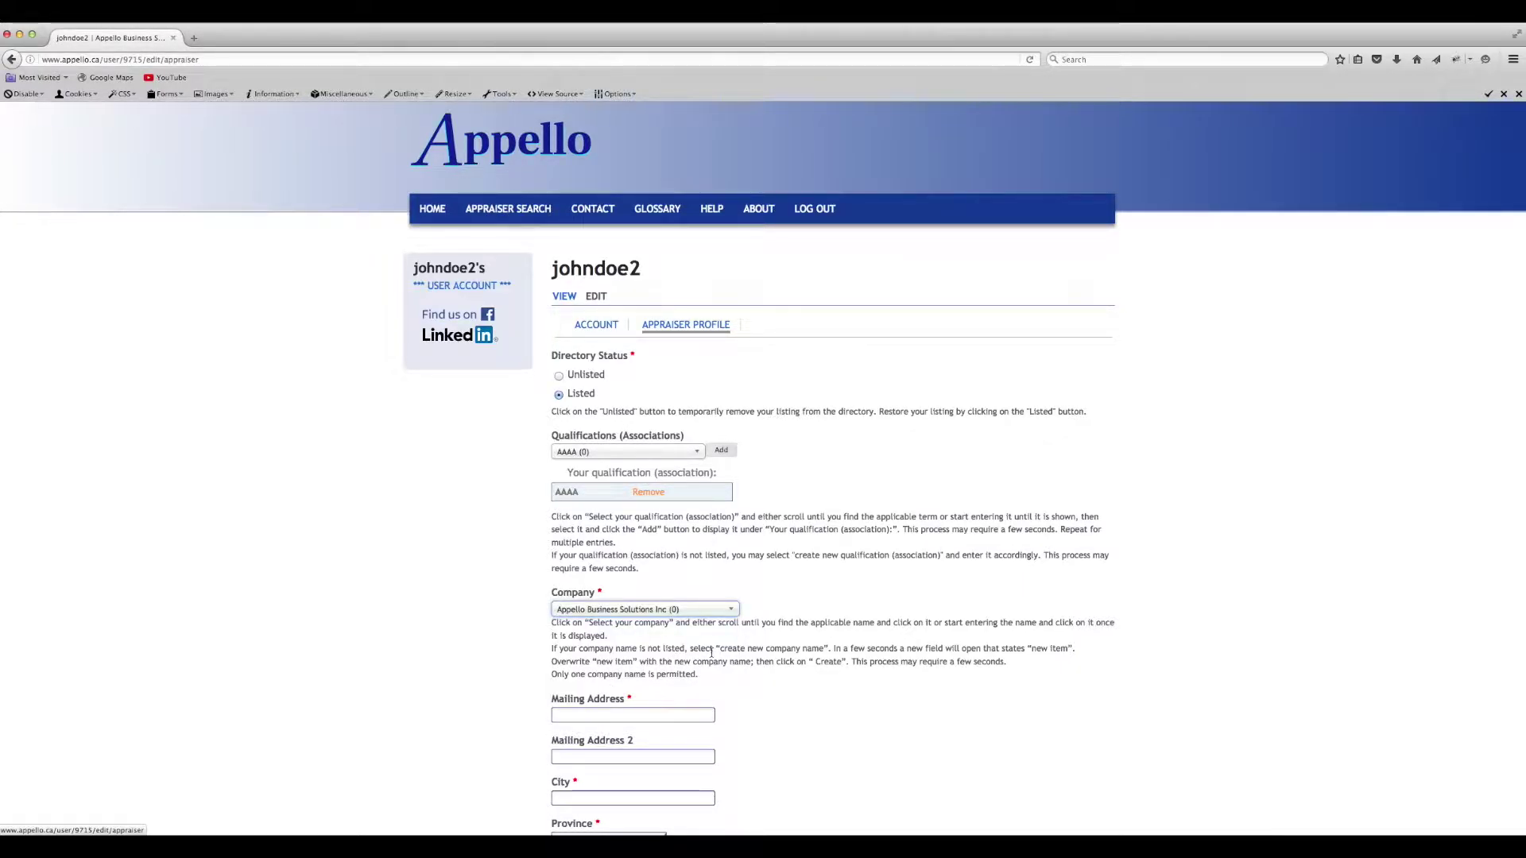
click(731, 610)
text(Acme)
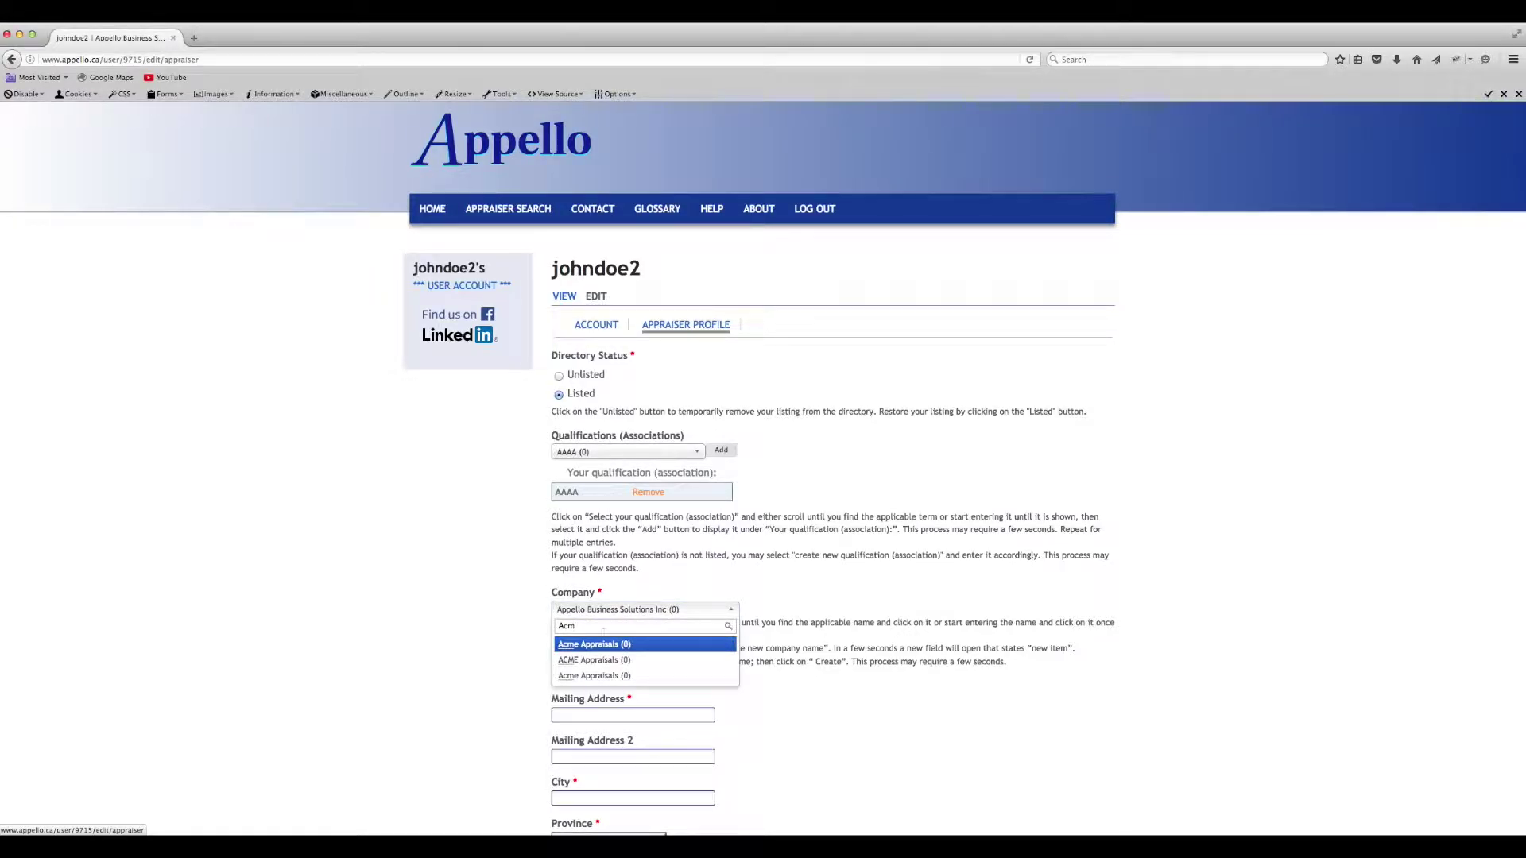
click(585, 644)
click(731, 611)
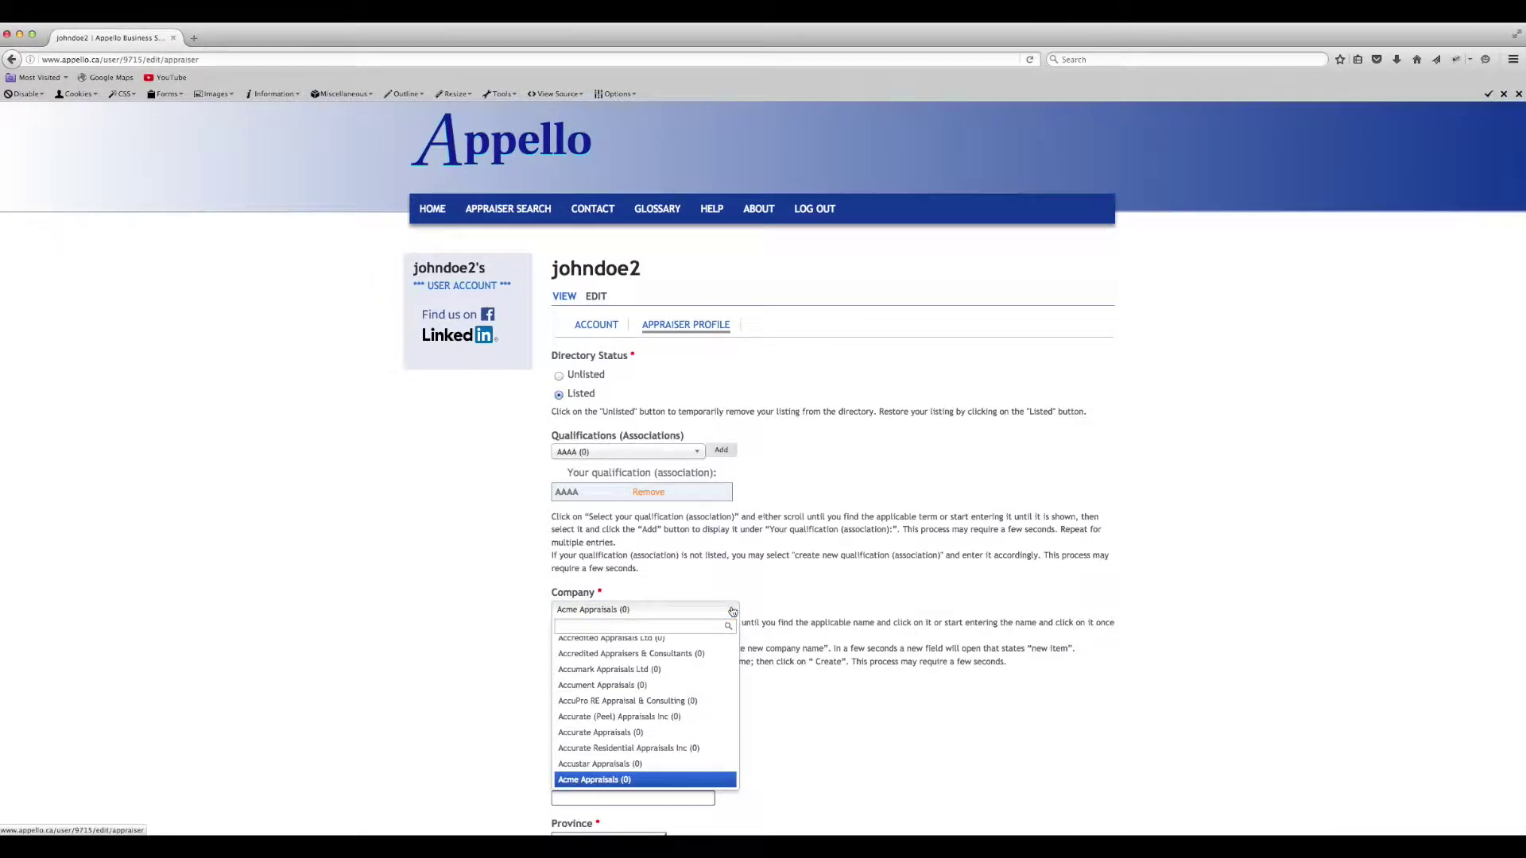
click(782, 614)
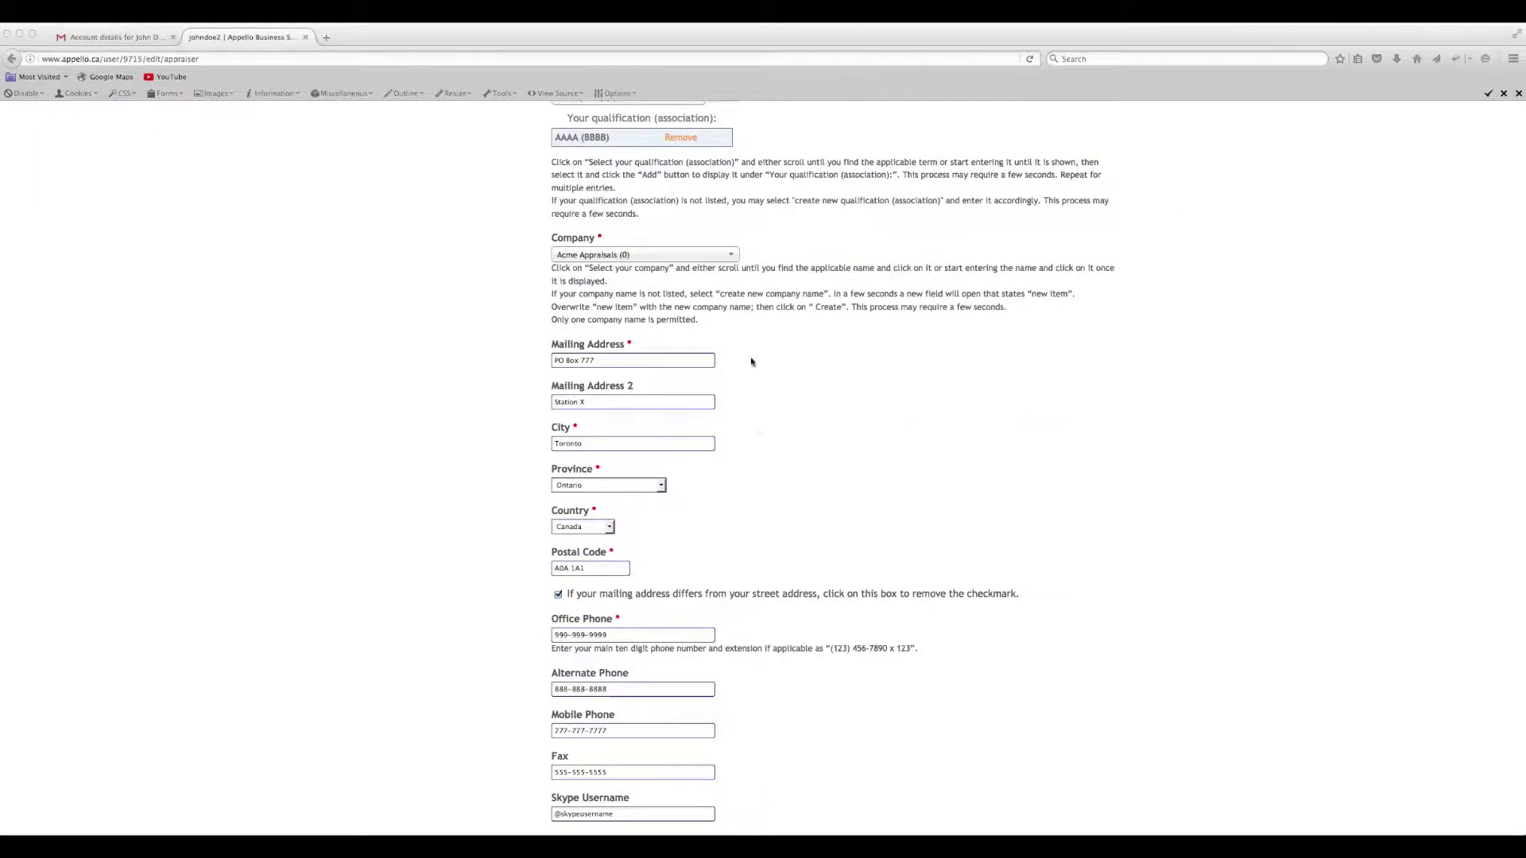
- Create a new company named AAAA Appraisals for the profile
click(643, 255)
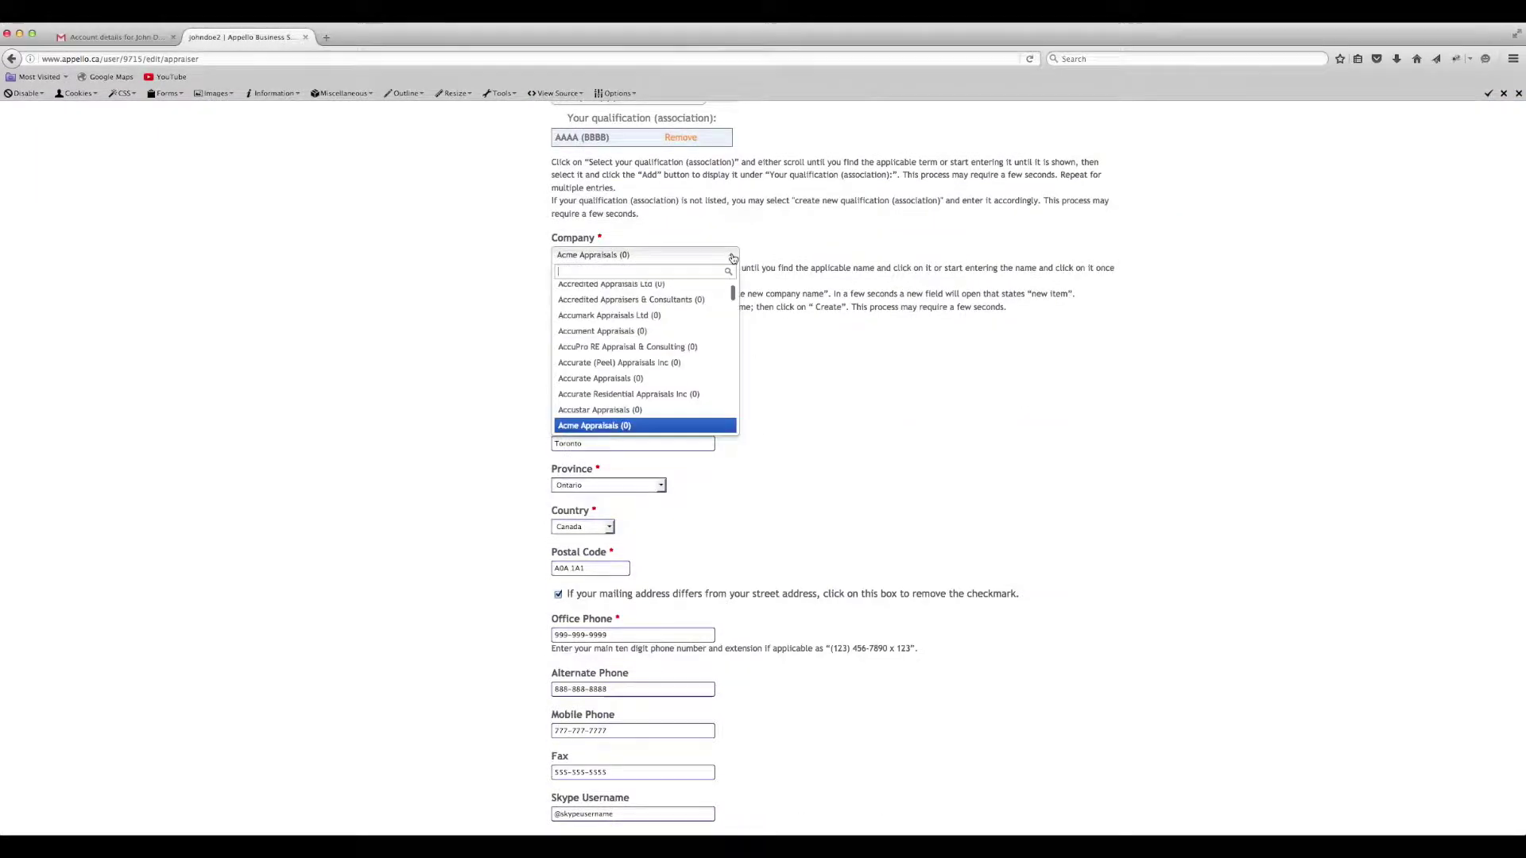
scroll(595, 294, up, 2)
click(592, 306)
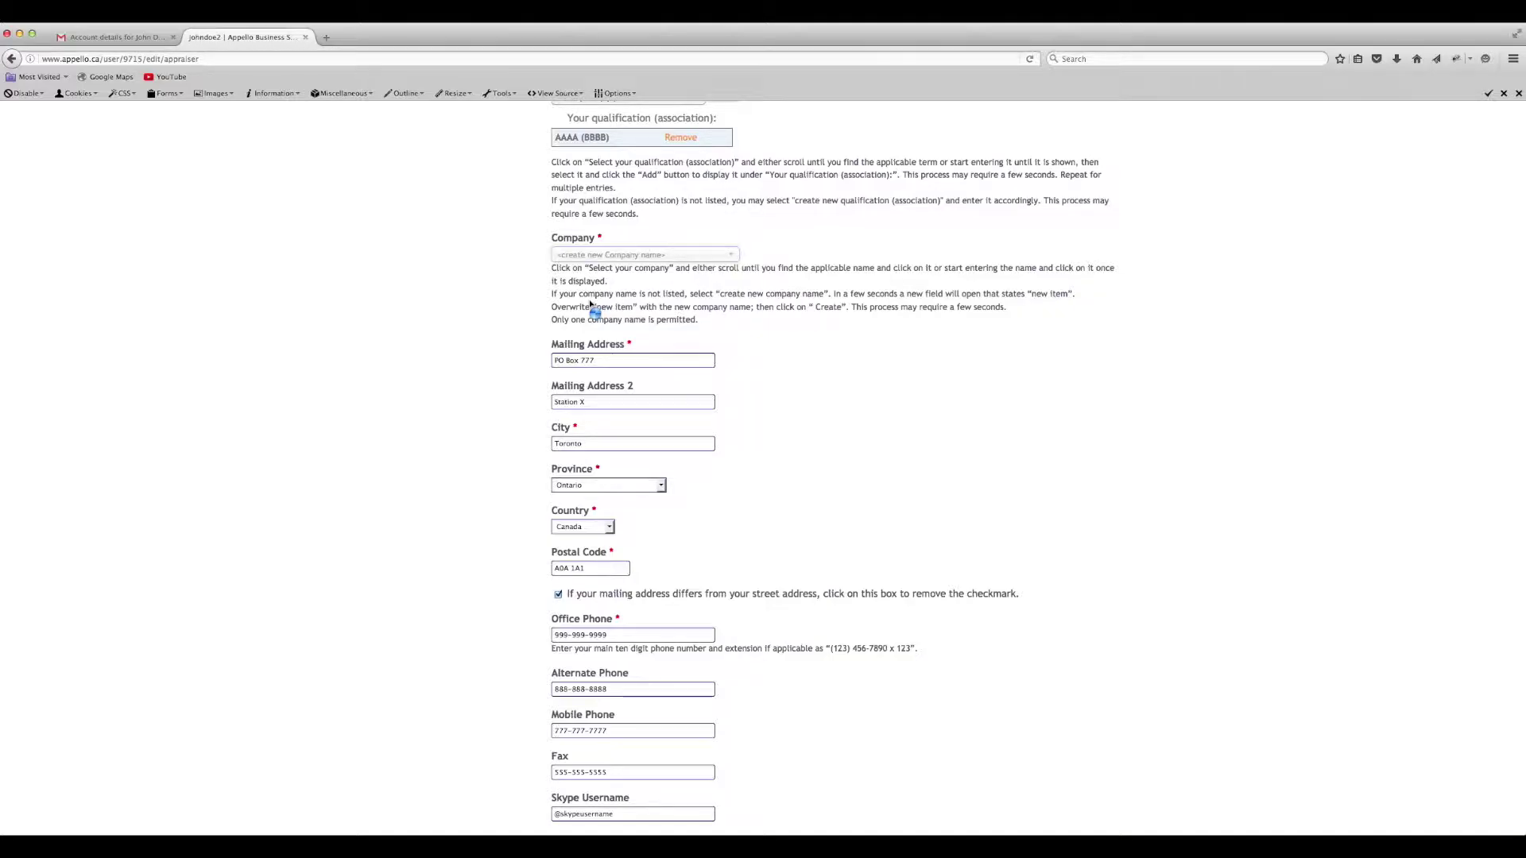
text(AAAA Appraisals)
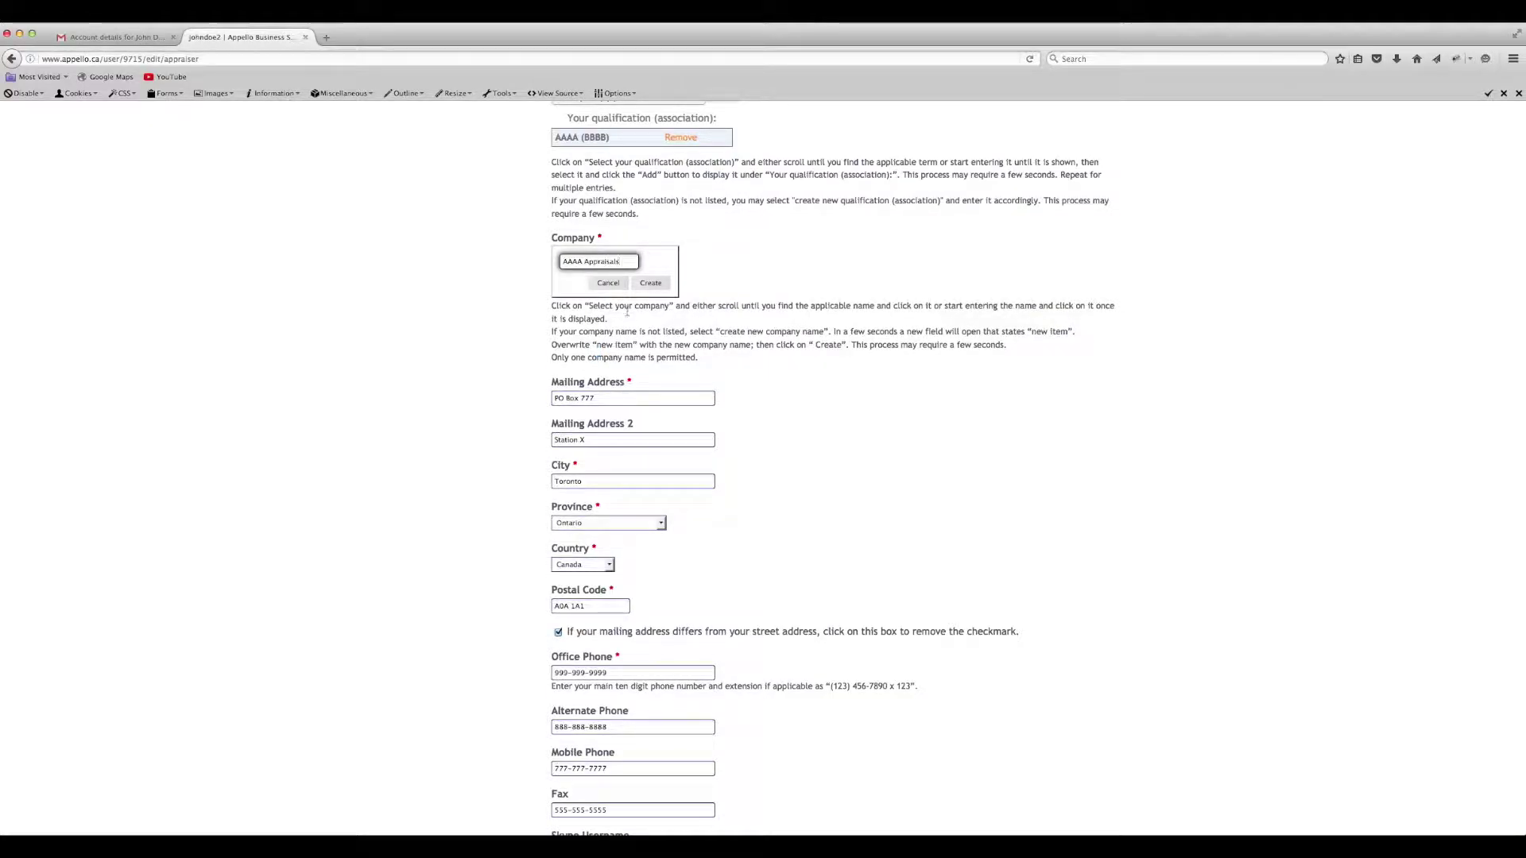
click(656, 283)
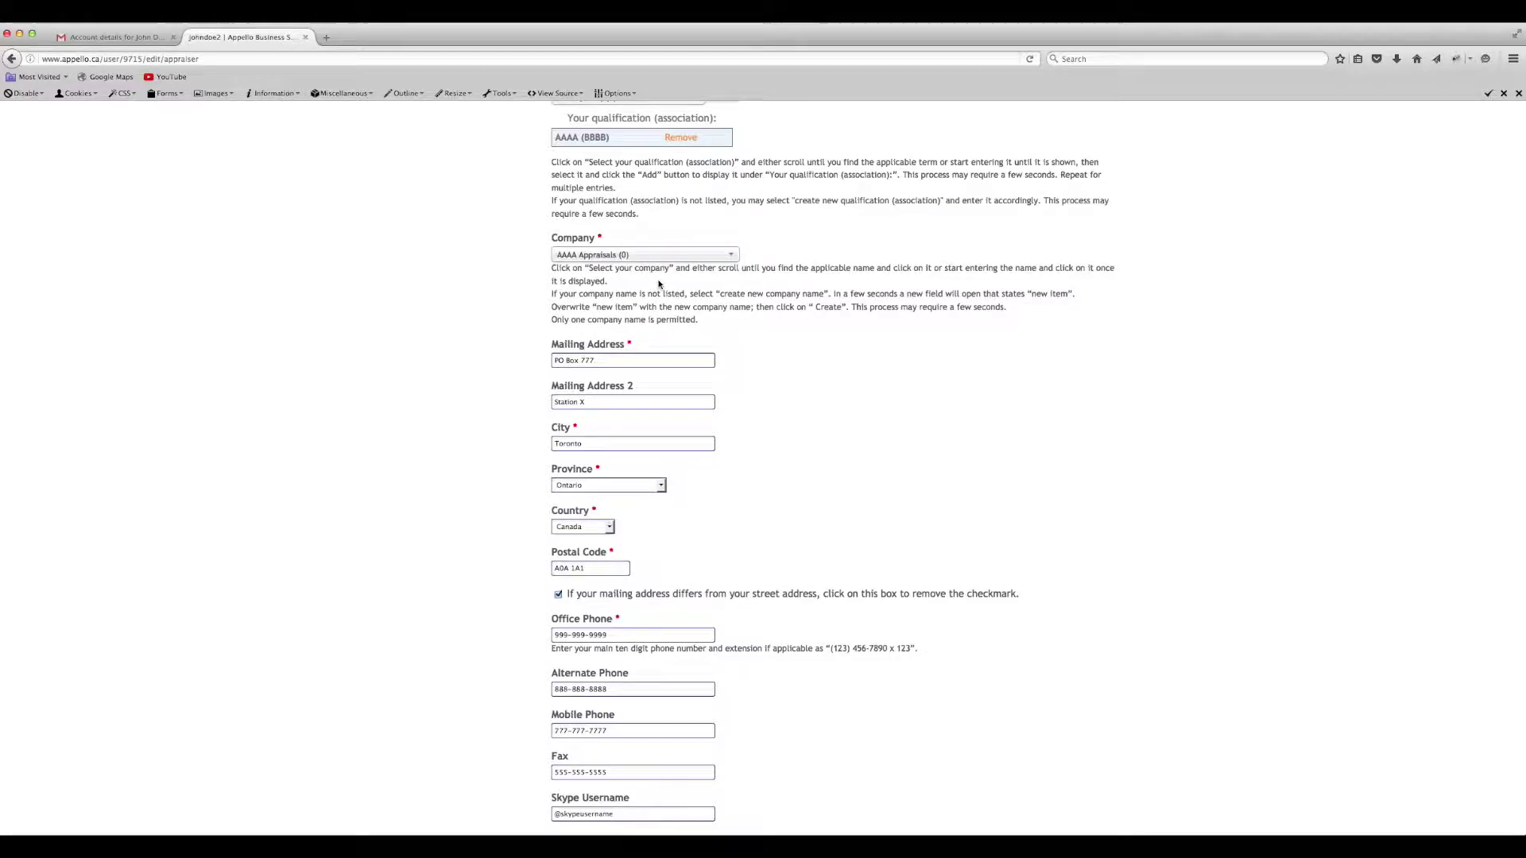
scroll(781, 614, down, 5)
- Fill in the mailing address with its PO box, city Toronto, province Ontario, Canada and postal code
click(632, 362)
text(PO Box 777)
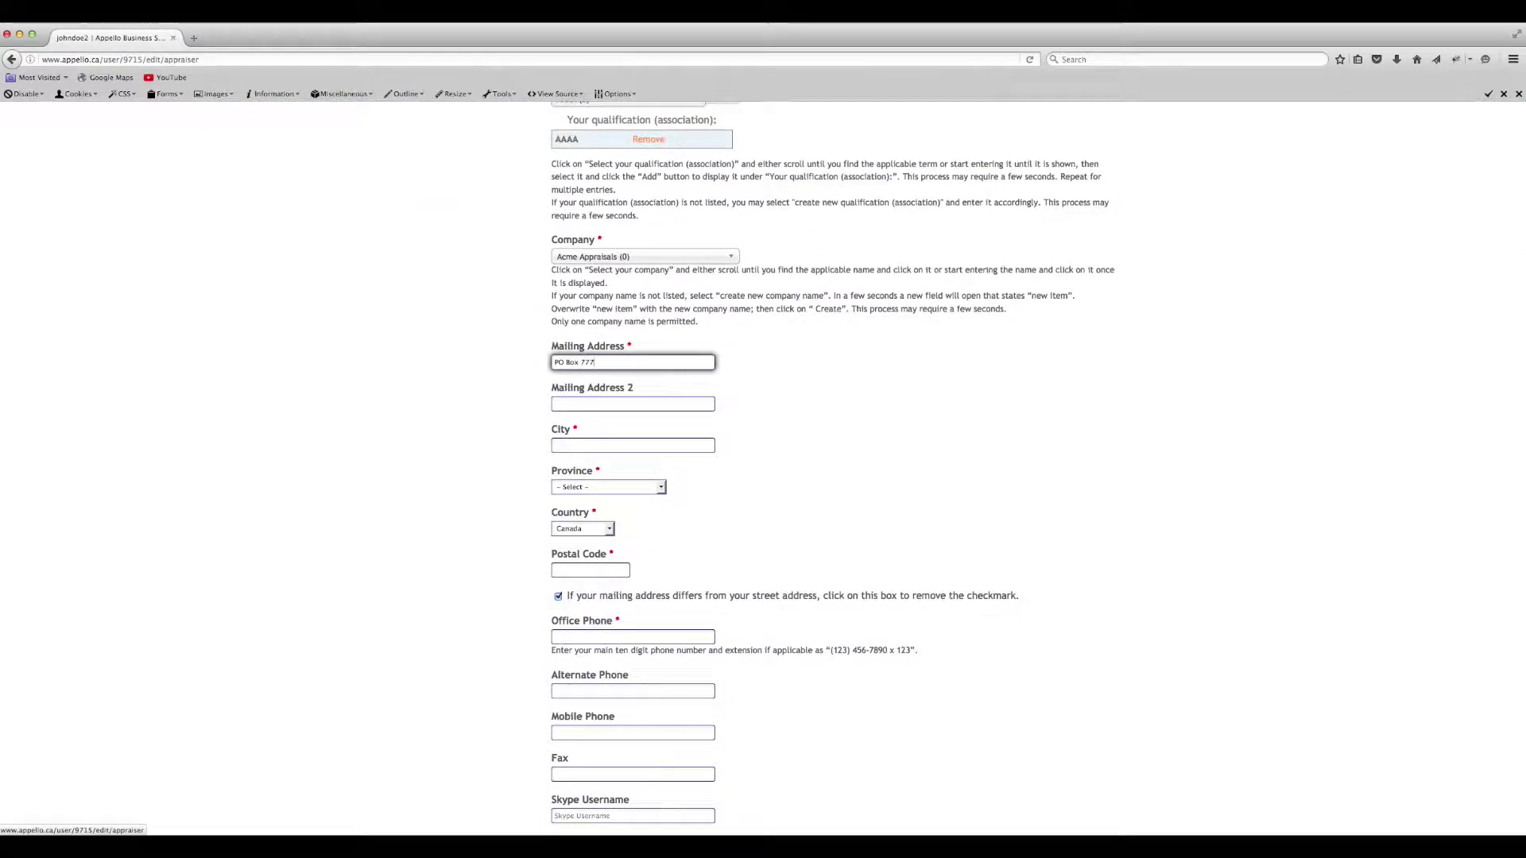
key(Tab)
text(S)
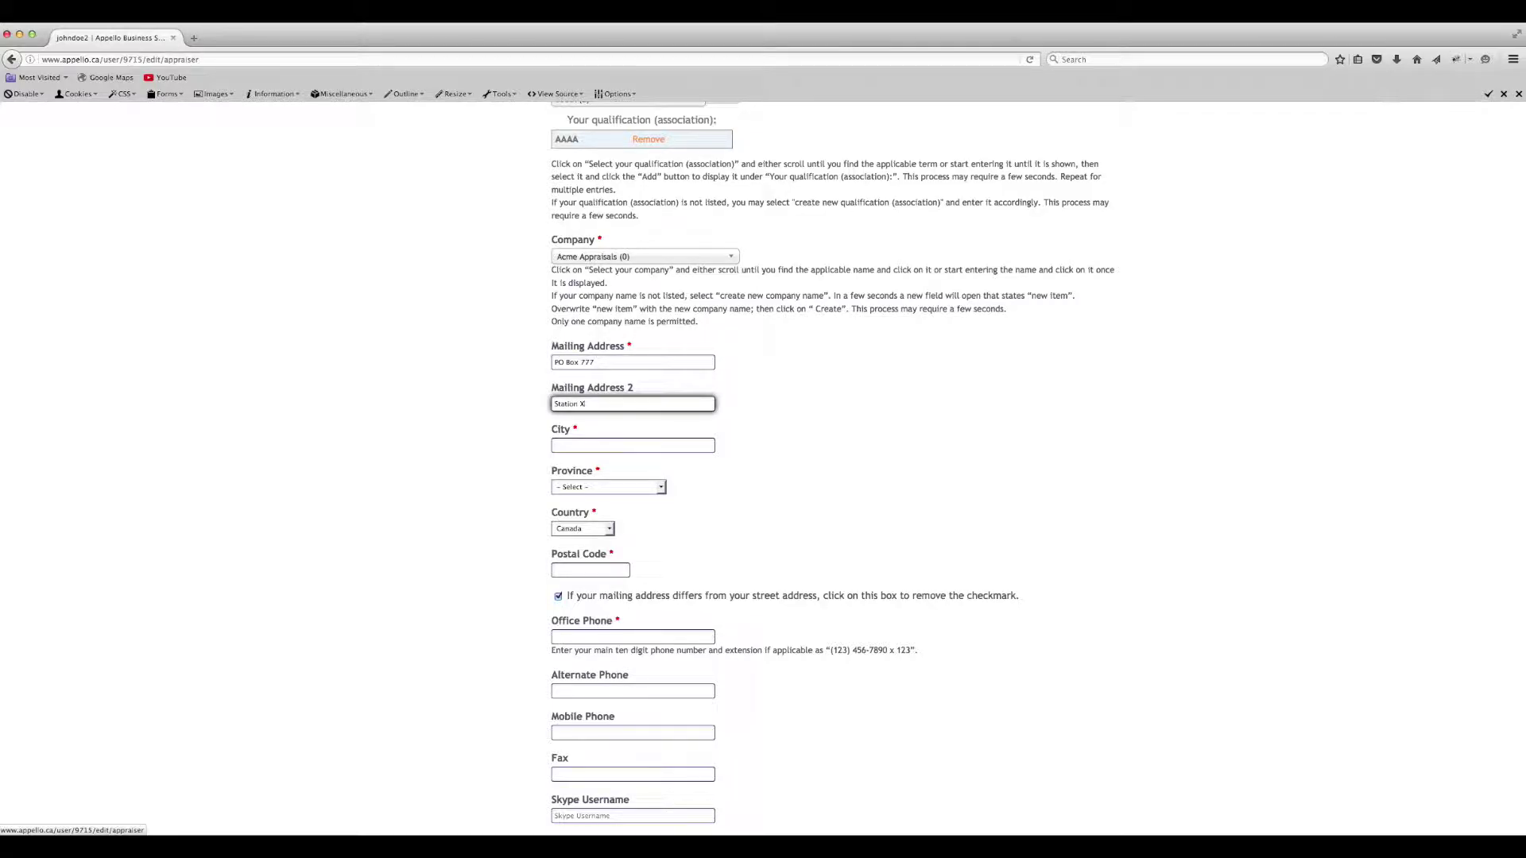
key(Tab)
text(Toronto)
key(Tab)
key(o)
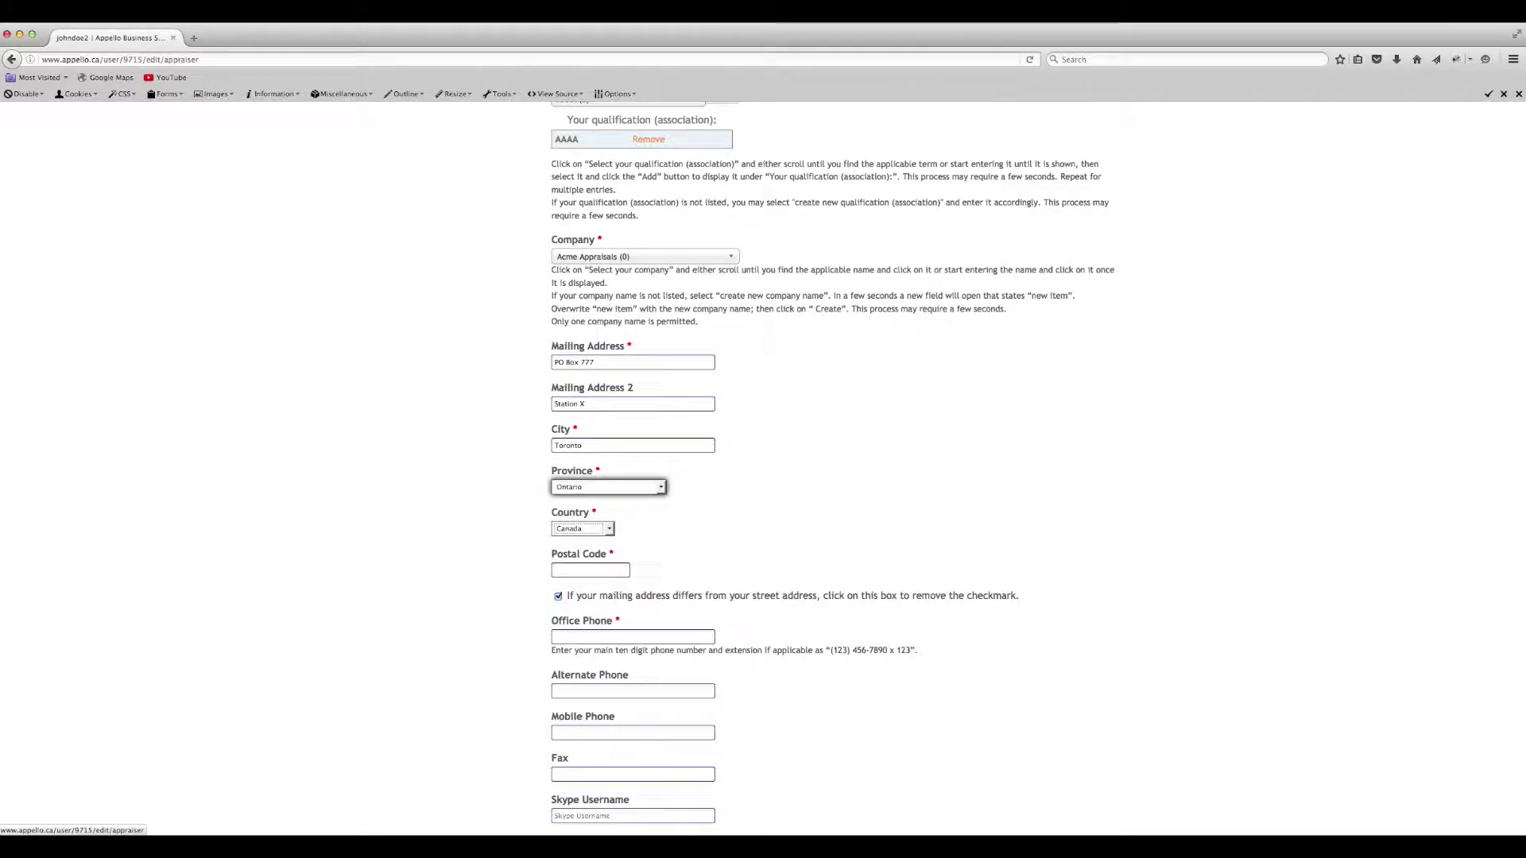
key(Tab)
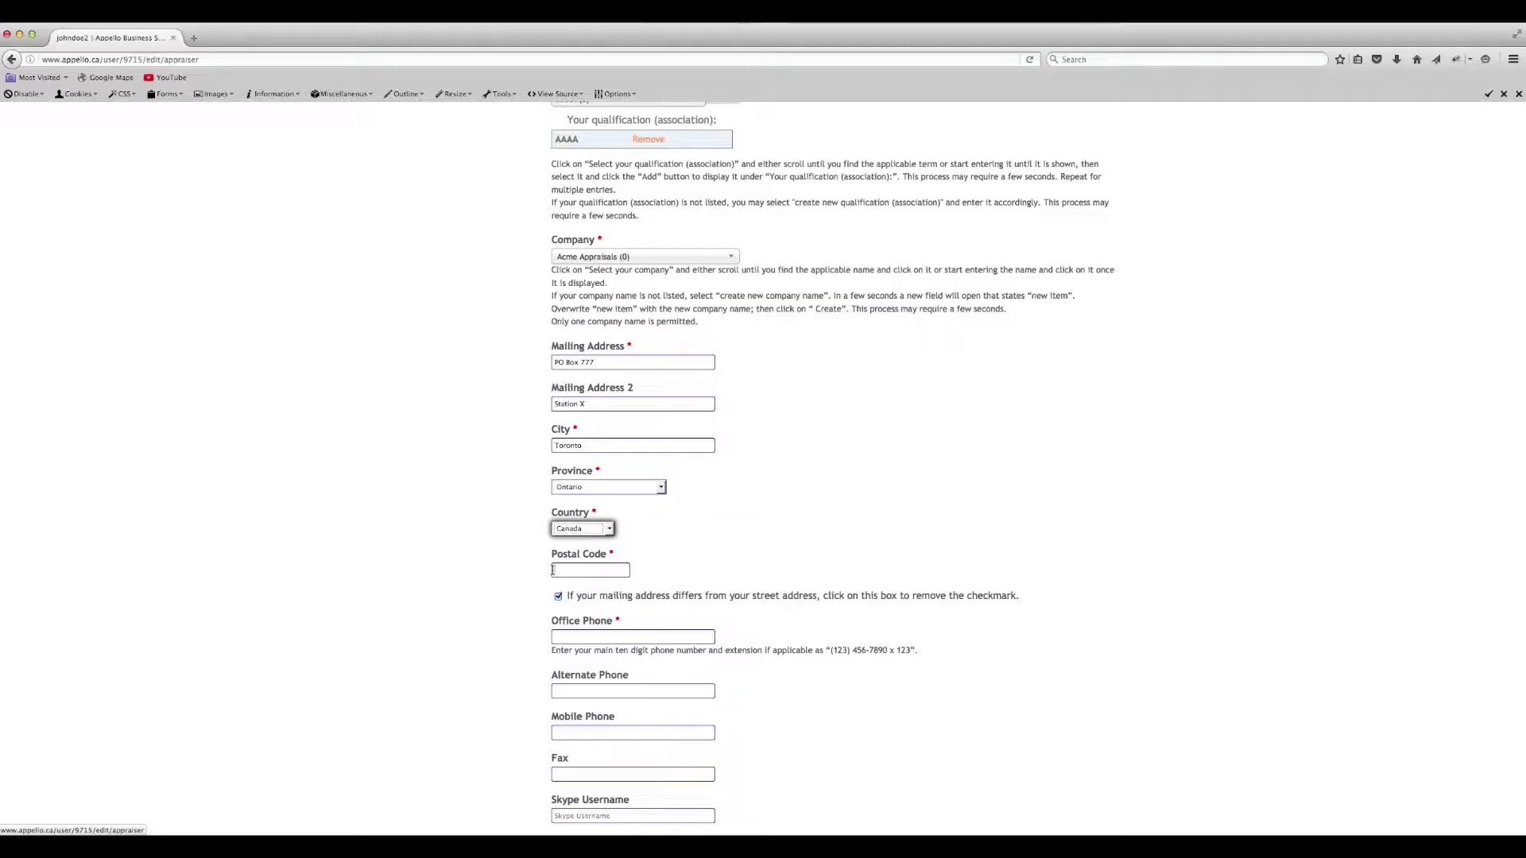
click(553, 570)
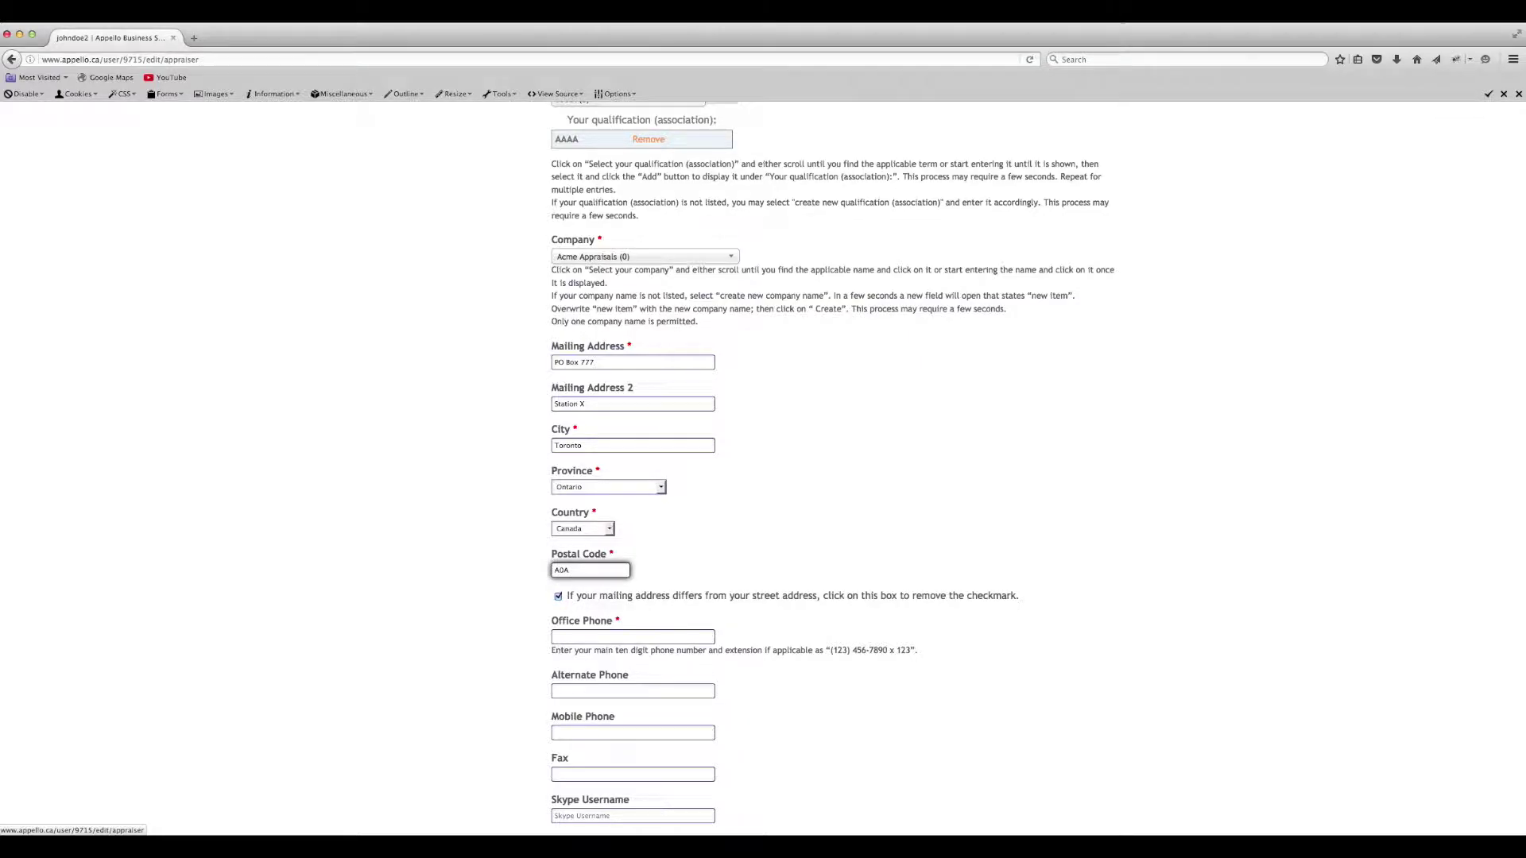
text(1A1)
- Add a separate street address with unit, city Toronto, province Ontario and country Canada
scroll(558, 512, down, 2)
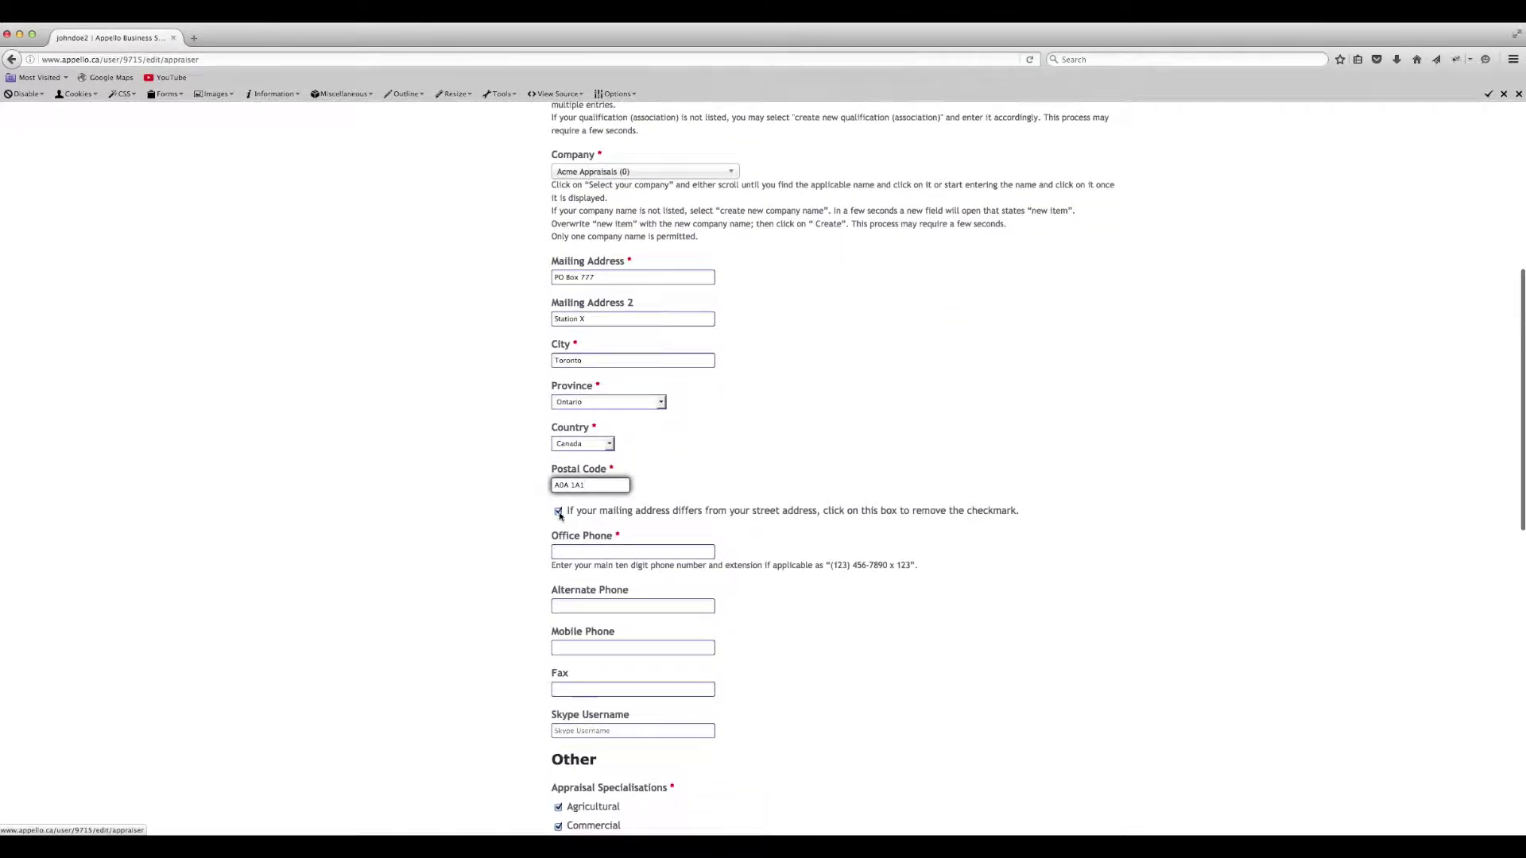
click(559, 513)
key(Tab)
text(1111 Road Street)
key(Tab)
text(Unit #1)
key(Tab)
text(Toronto)
key(Tab)
key(o)
key(Tab)
key(c)
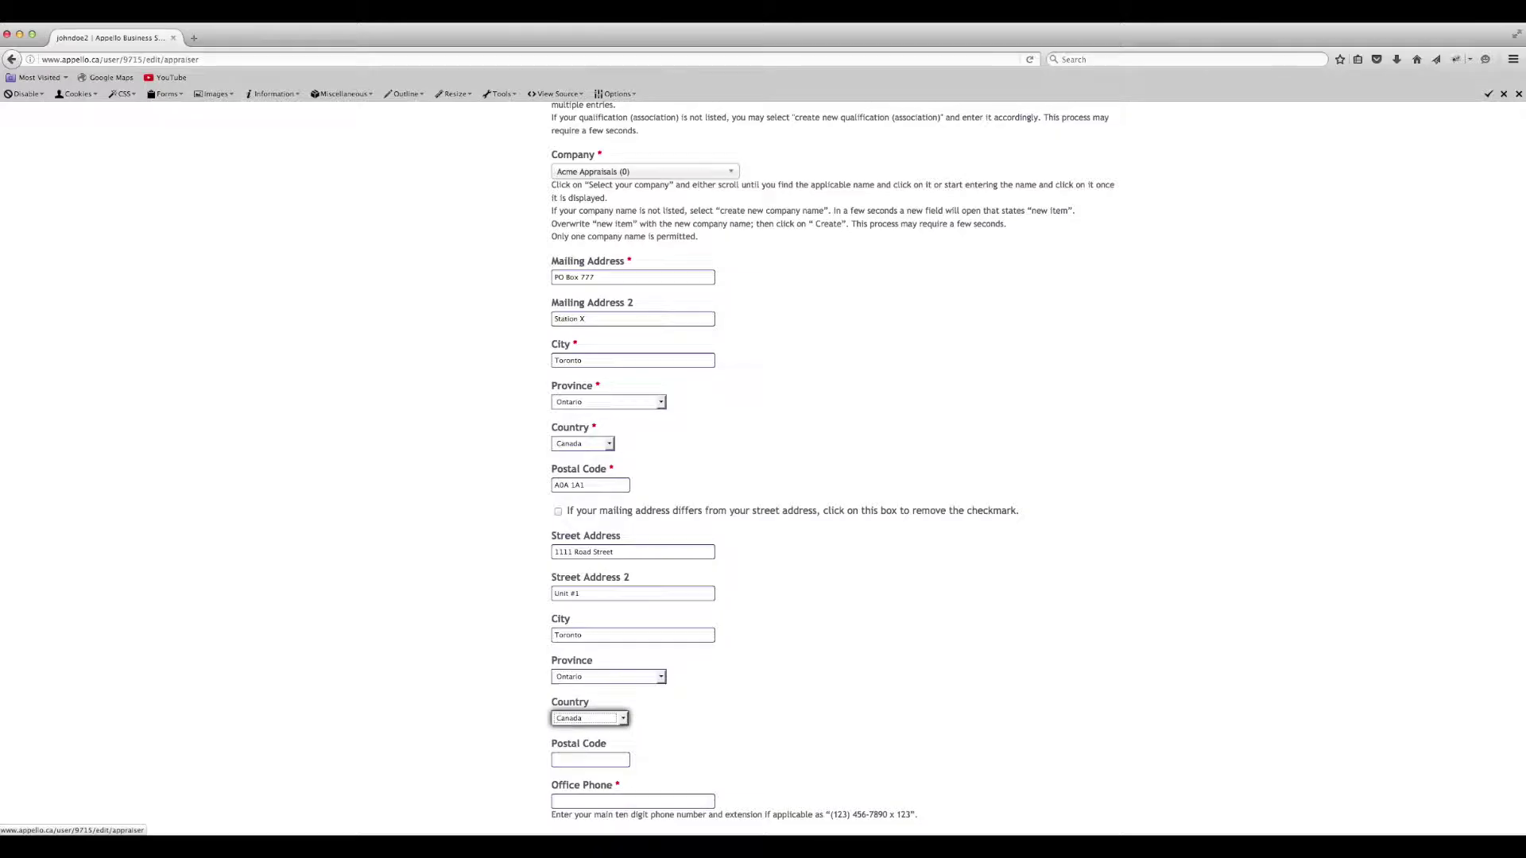
key(Tab)
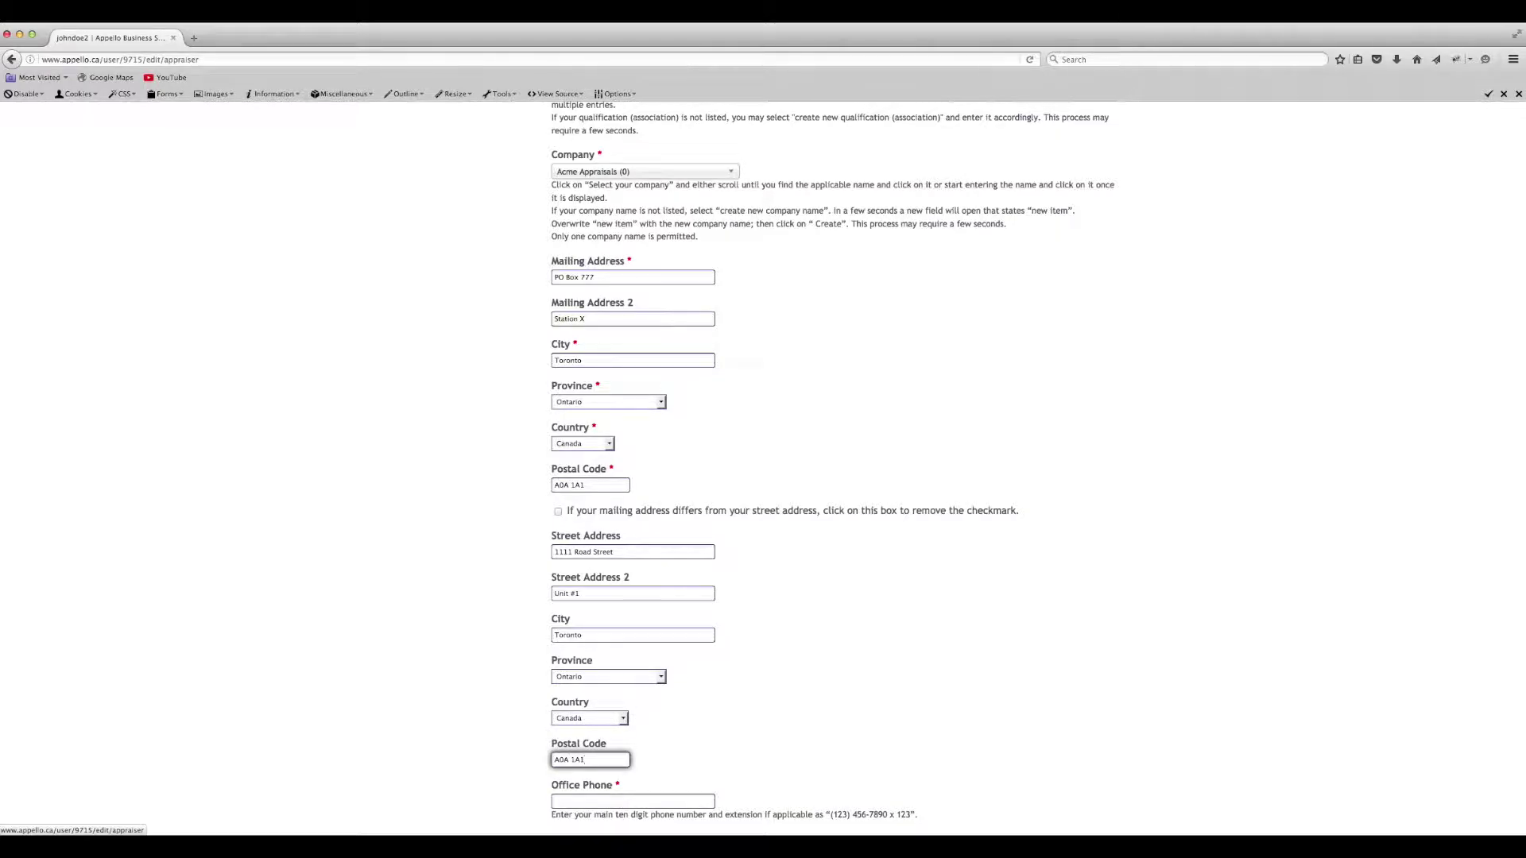
scroll(763, 469, down, 4)
- Enter the office, alternate, mobile and fax phone numbers plus the Skype username
key(Tab)
text(999-999-999)
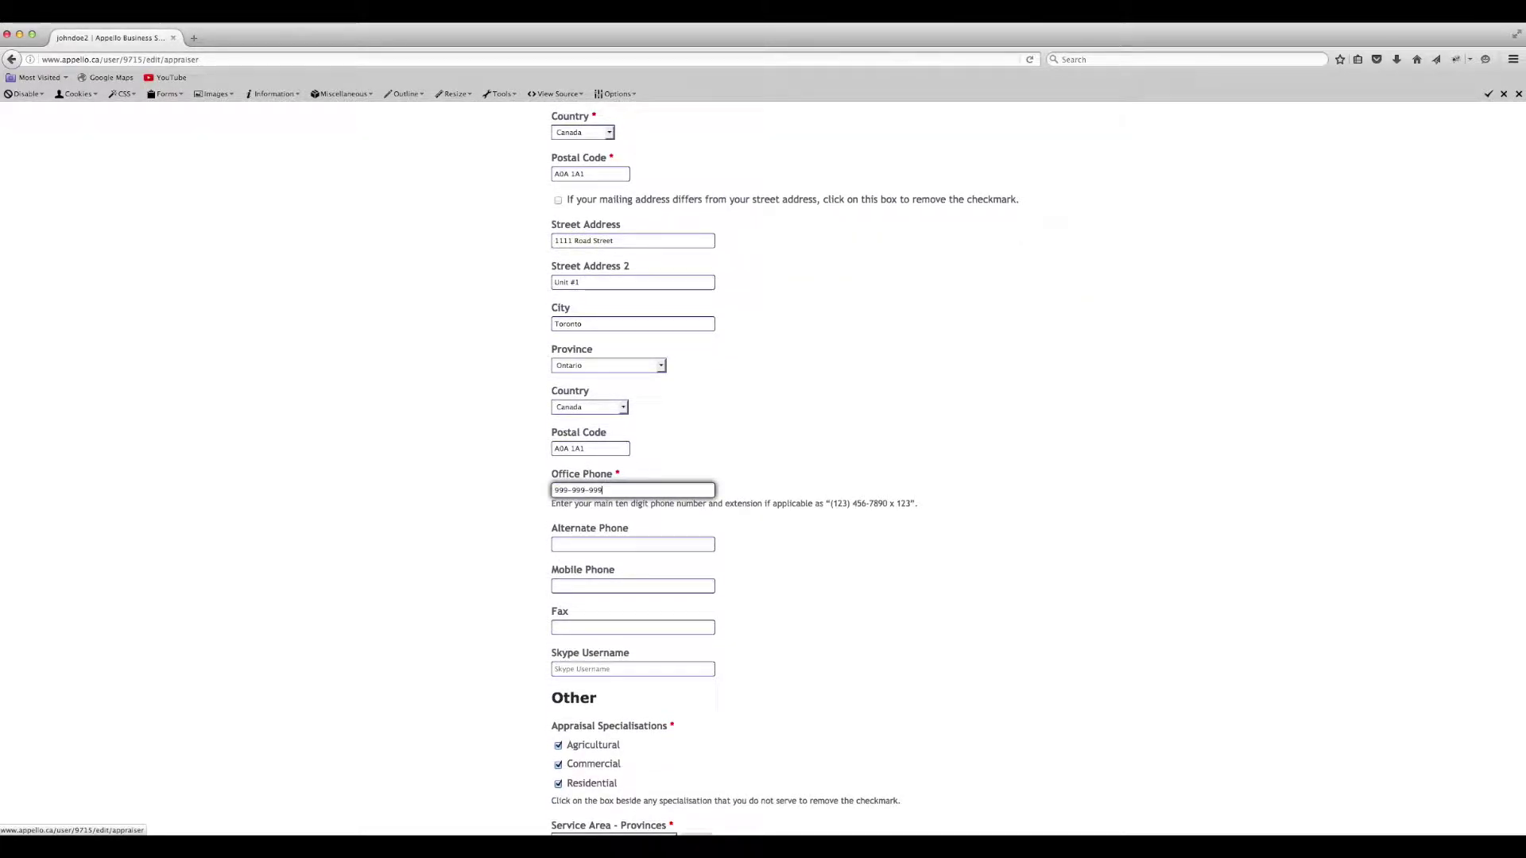
text(9)
key(Tab)
text(888-888-8888)
key(Tab)
text(777-7)
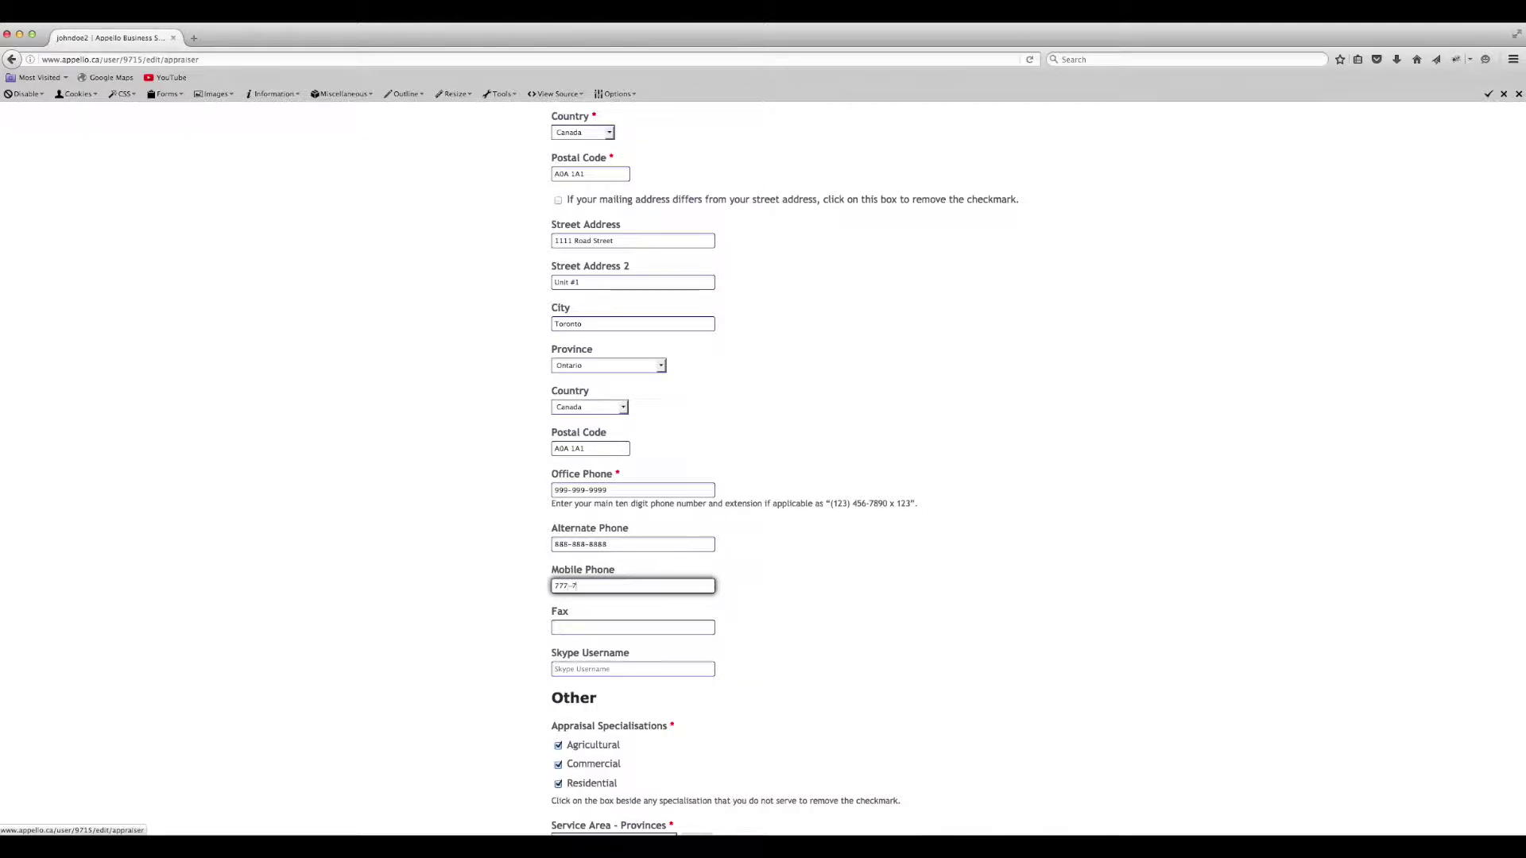
text(77-7777-77)
key(Tab)
text(555-555-5555)
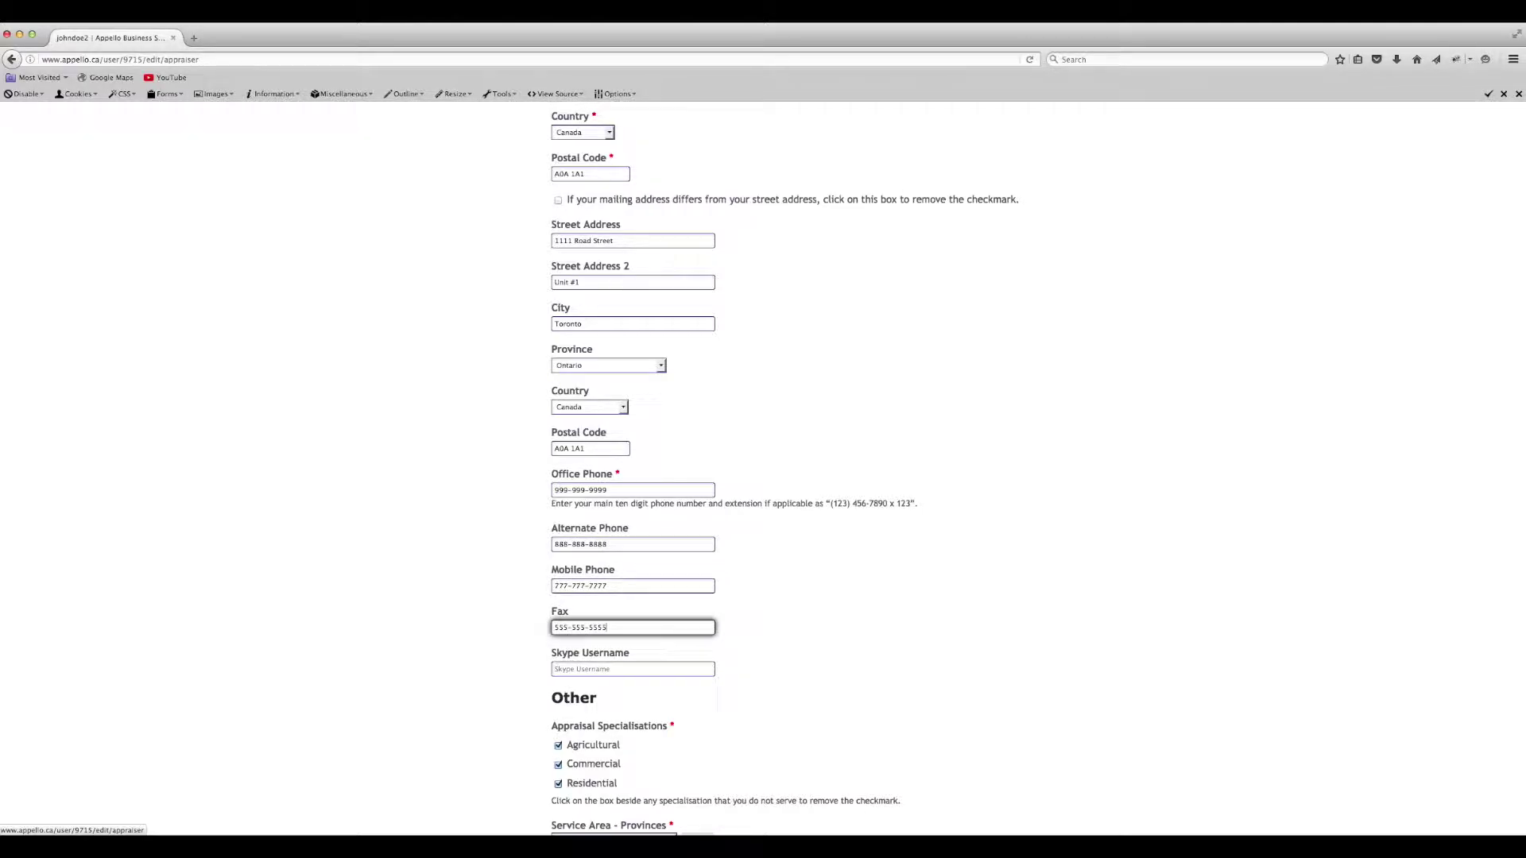
key(Tab)
text(@skypeusername)
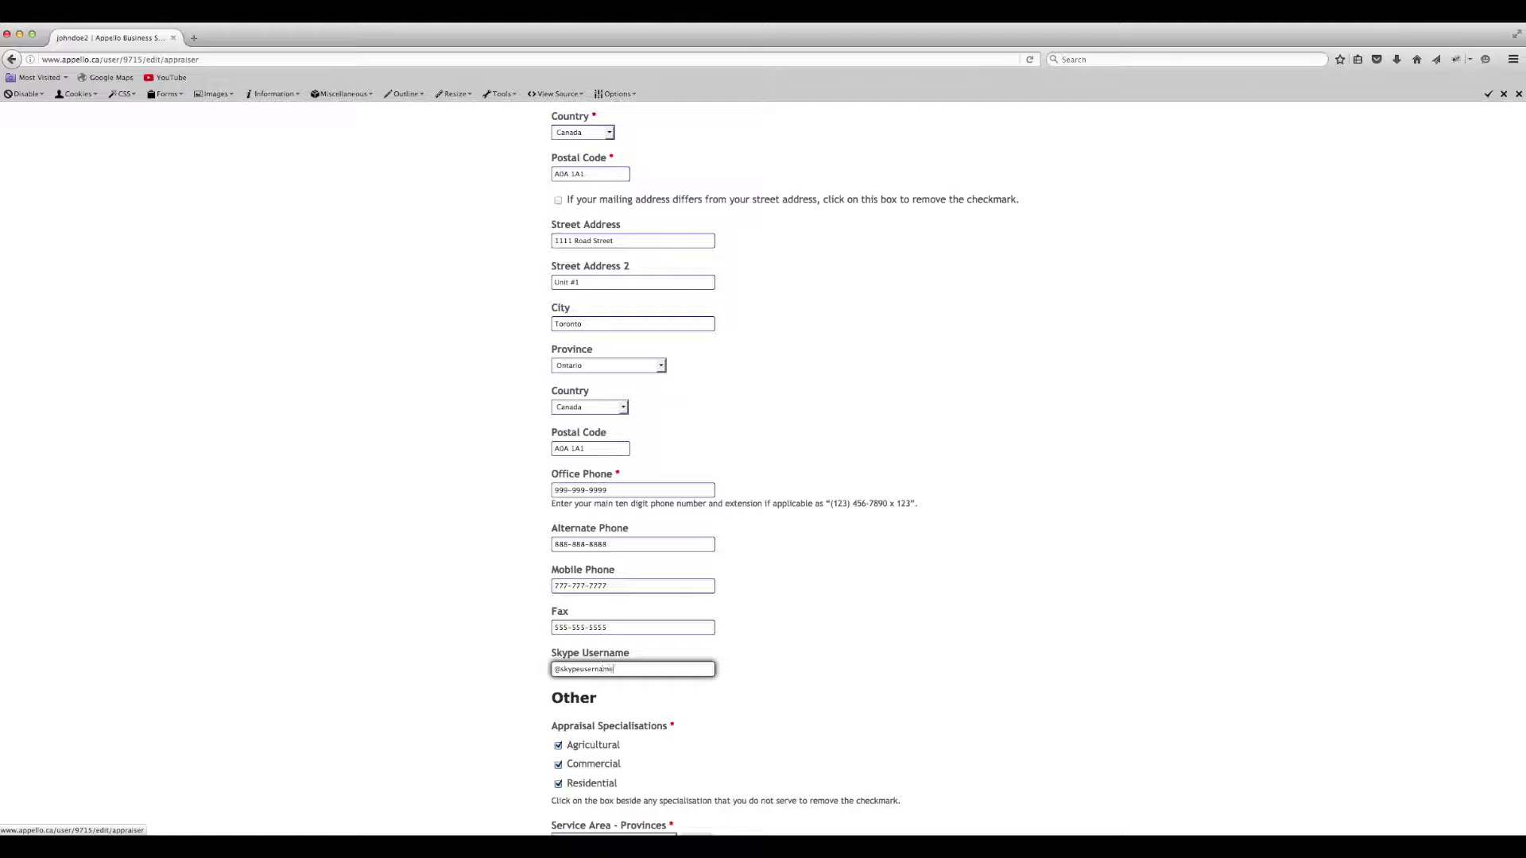
scroll(602, 668, down, 5)
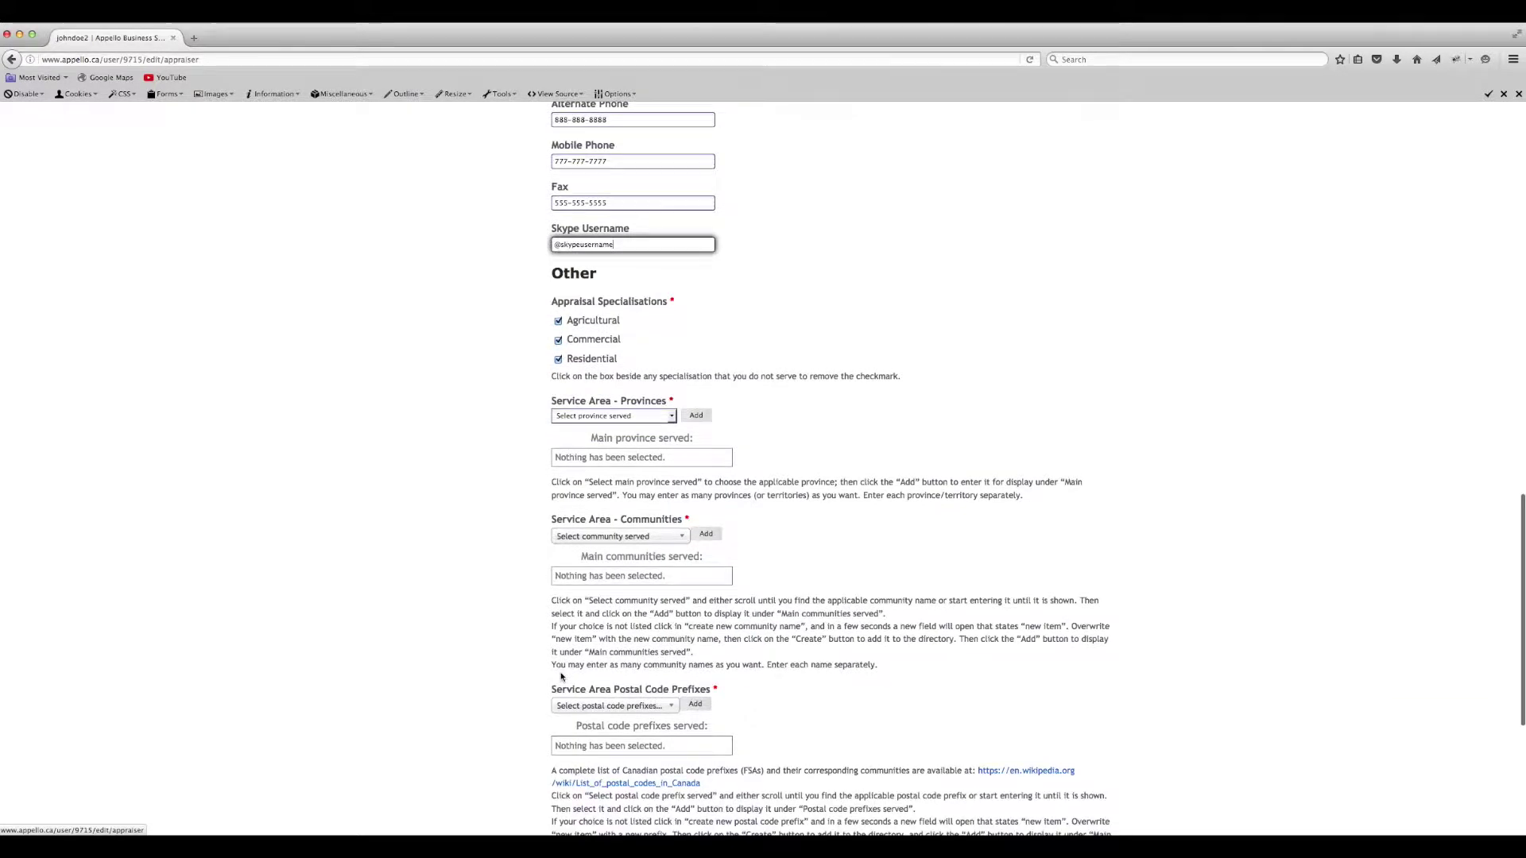
- Uncheck the Agricultural and Commercial specialisations, leaving only Residential
click(558, 323)
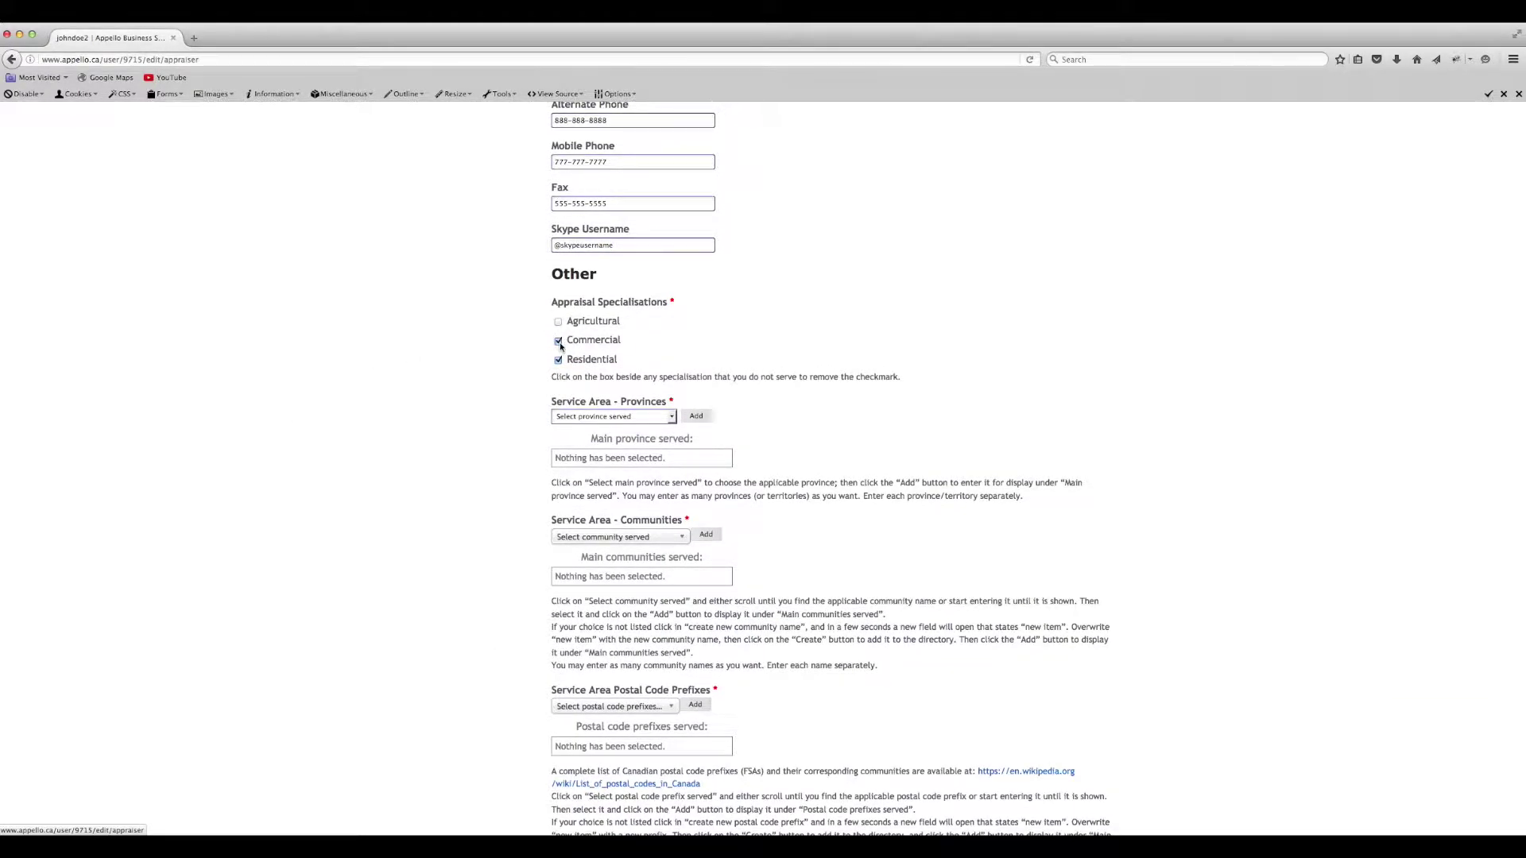
click(559, 361)
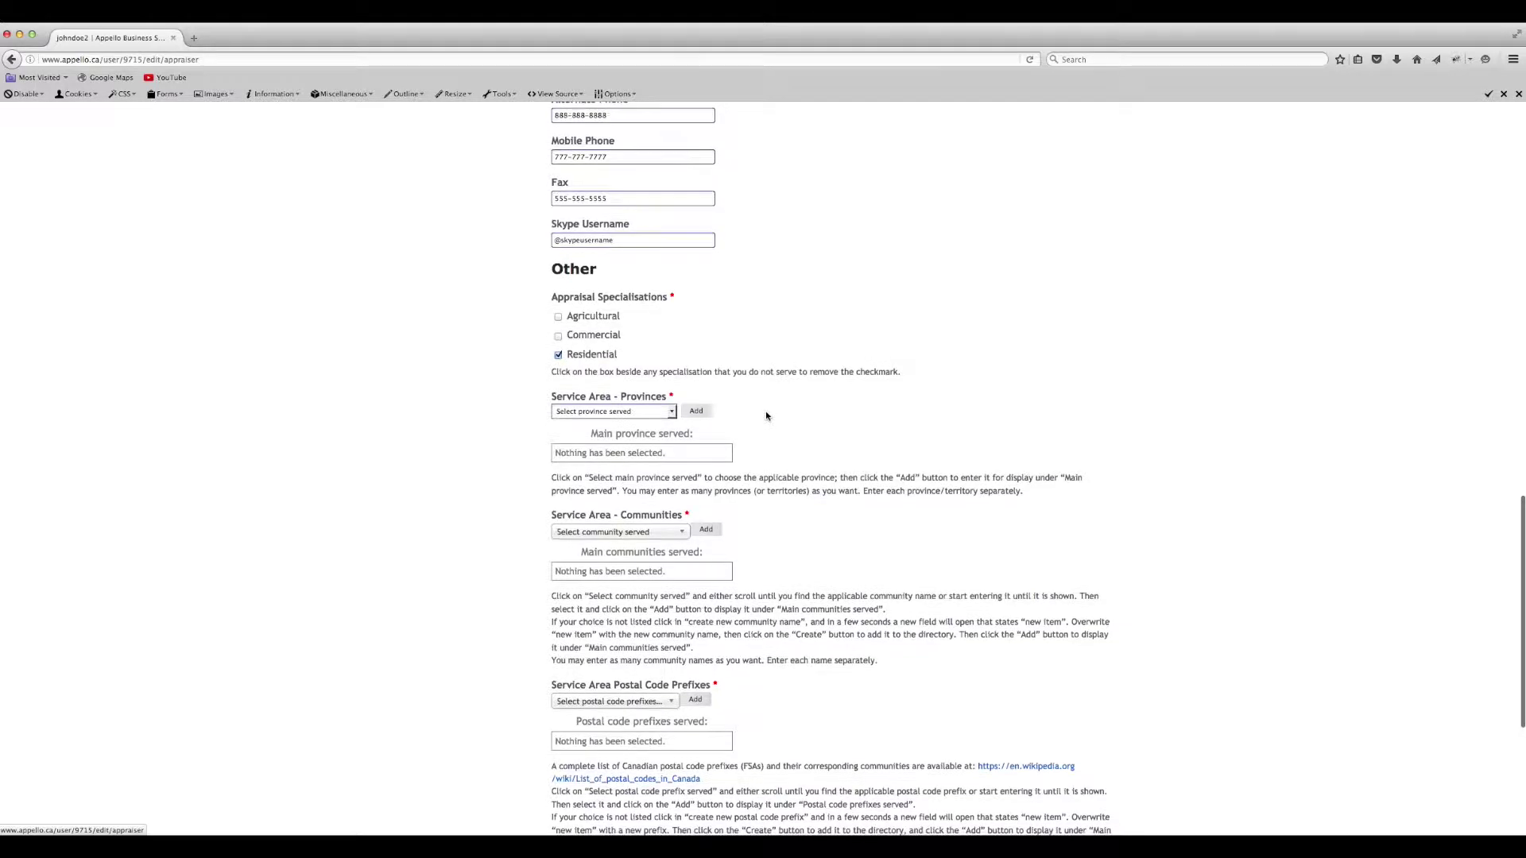
scroll(765, 412, down, 2)
- Add Ontario and British Columbia as provinces served
click(671, 341)
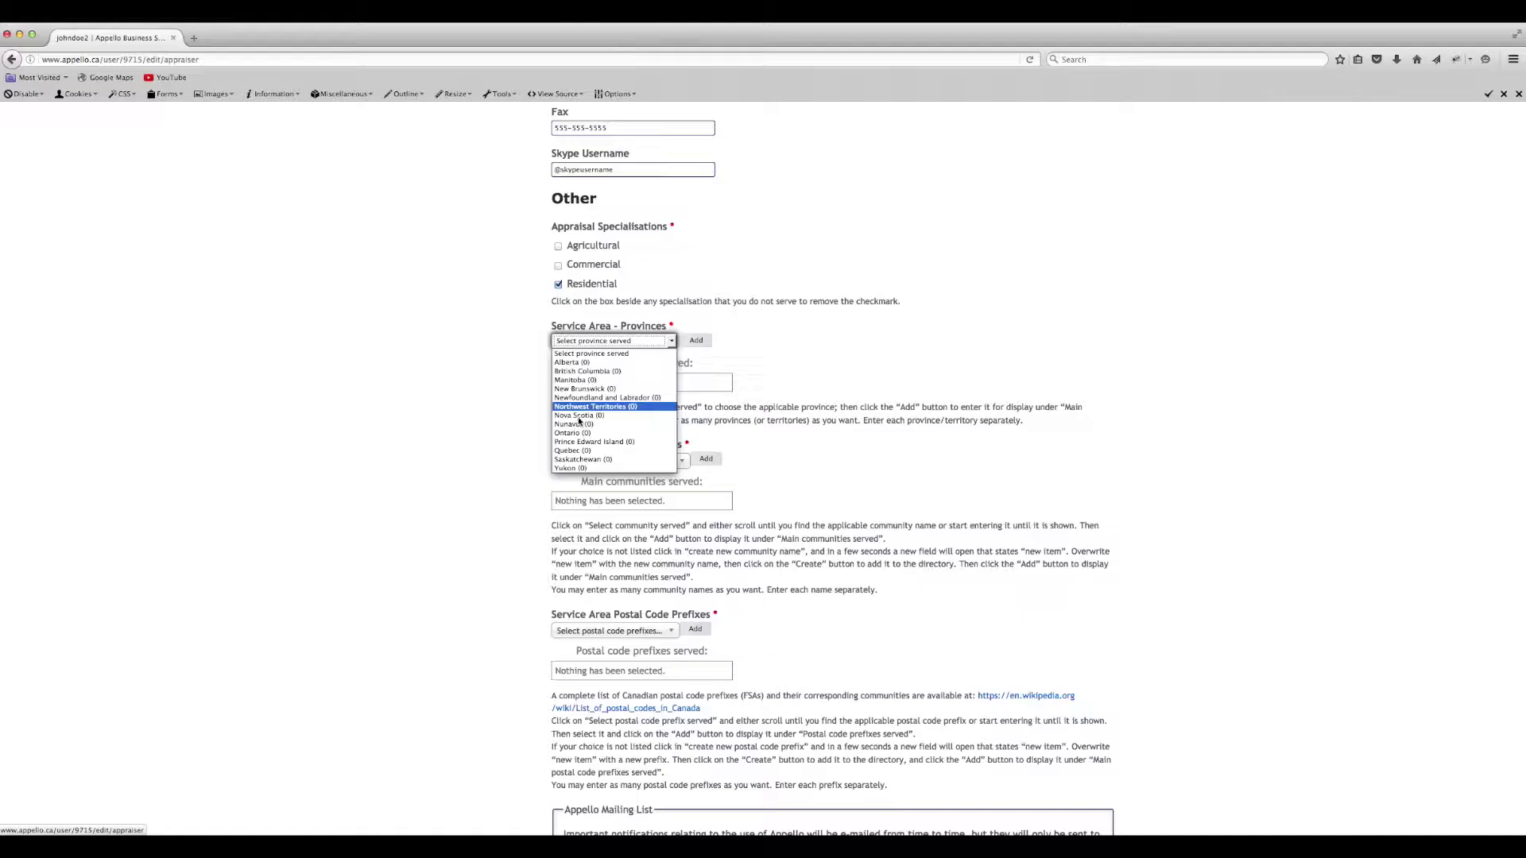
click(612, 434)
click(699, 342)
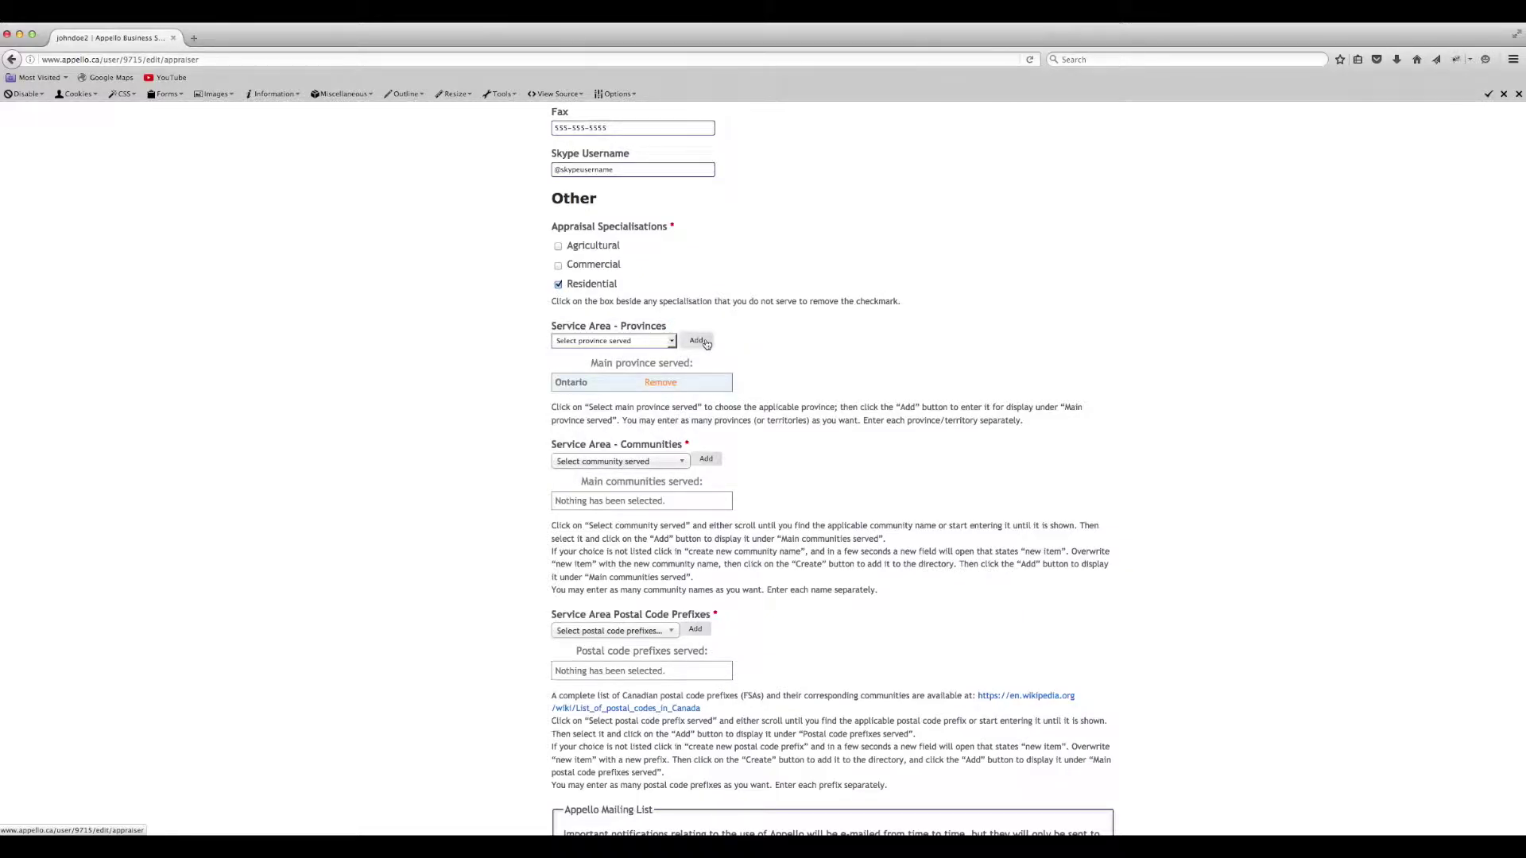
click(671, 341)
click(604, 372)
click(696, 340)
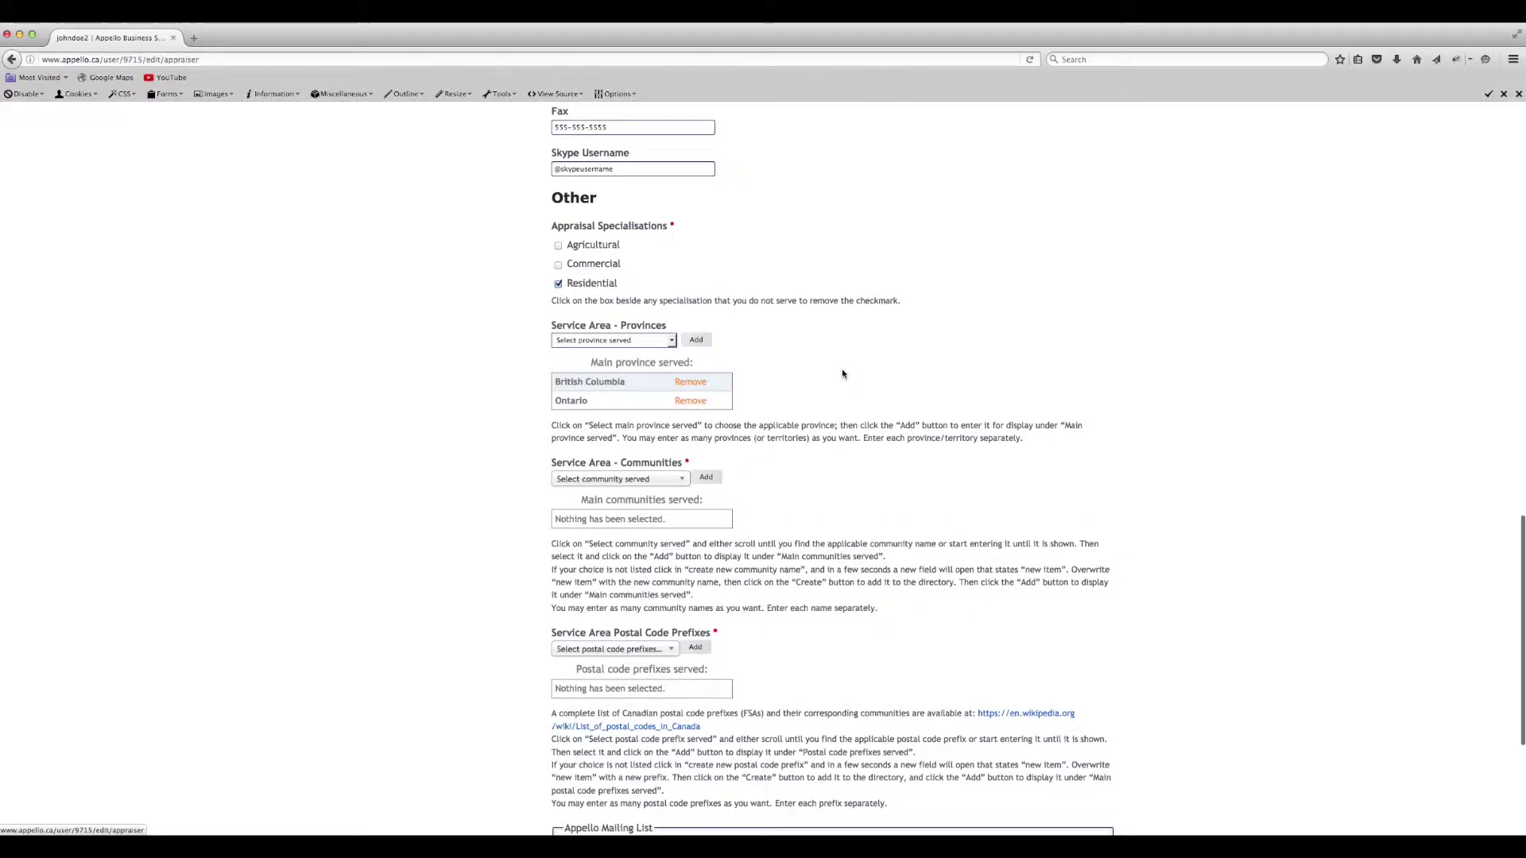
scroll(843, 373, down, 2)
- Add Dundas, Hamilton and Burlington to the communities served
click(682, 324)
text(Dund)
click(588, 359)
click(707, 322)
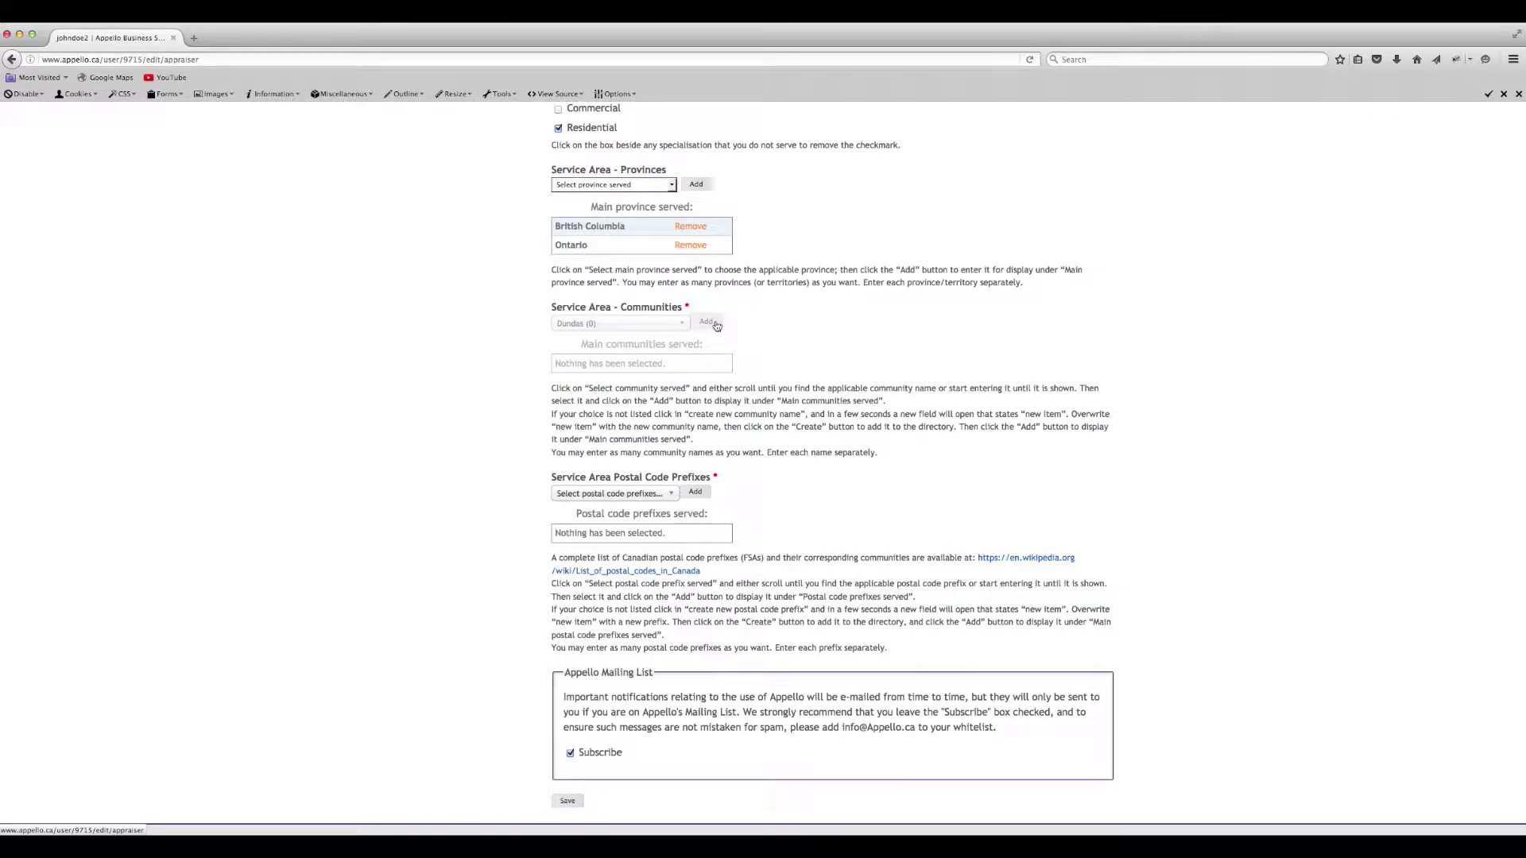
click(620, 323)
text(Hamilto)
key(Return)
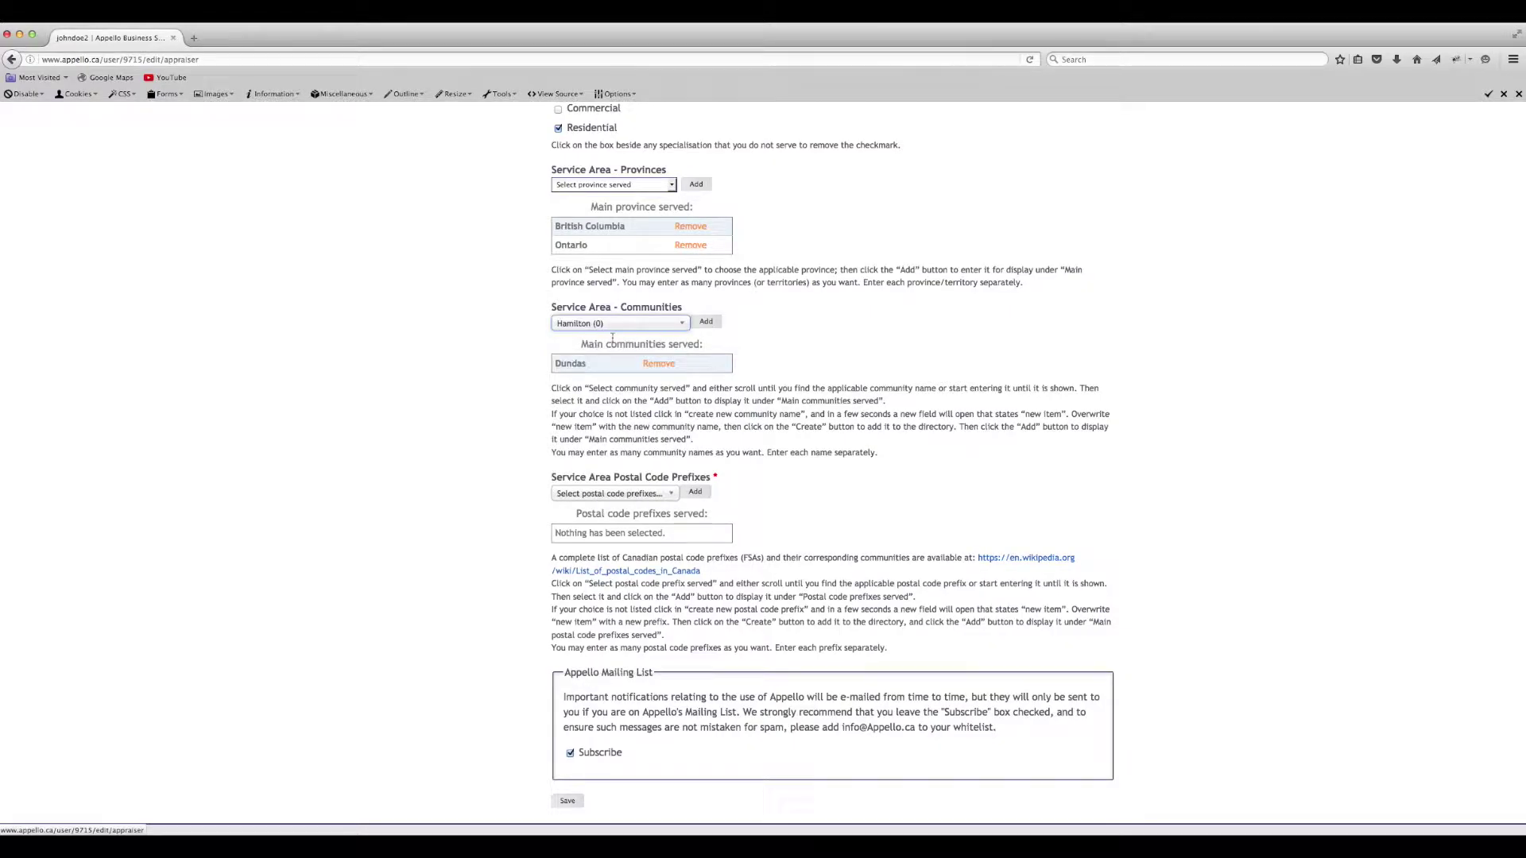
click(707, 323)
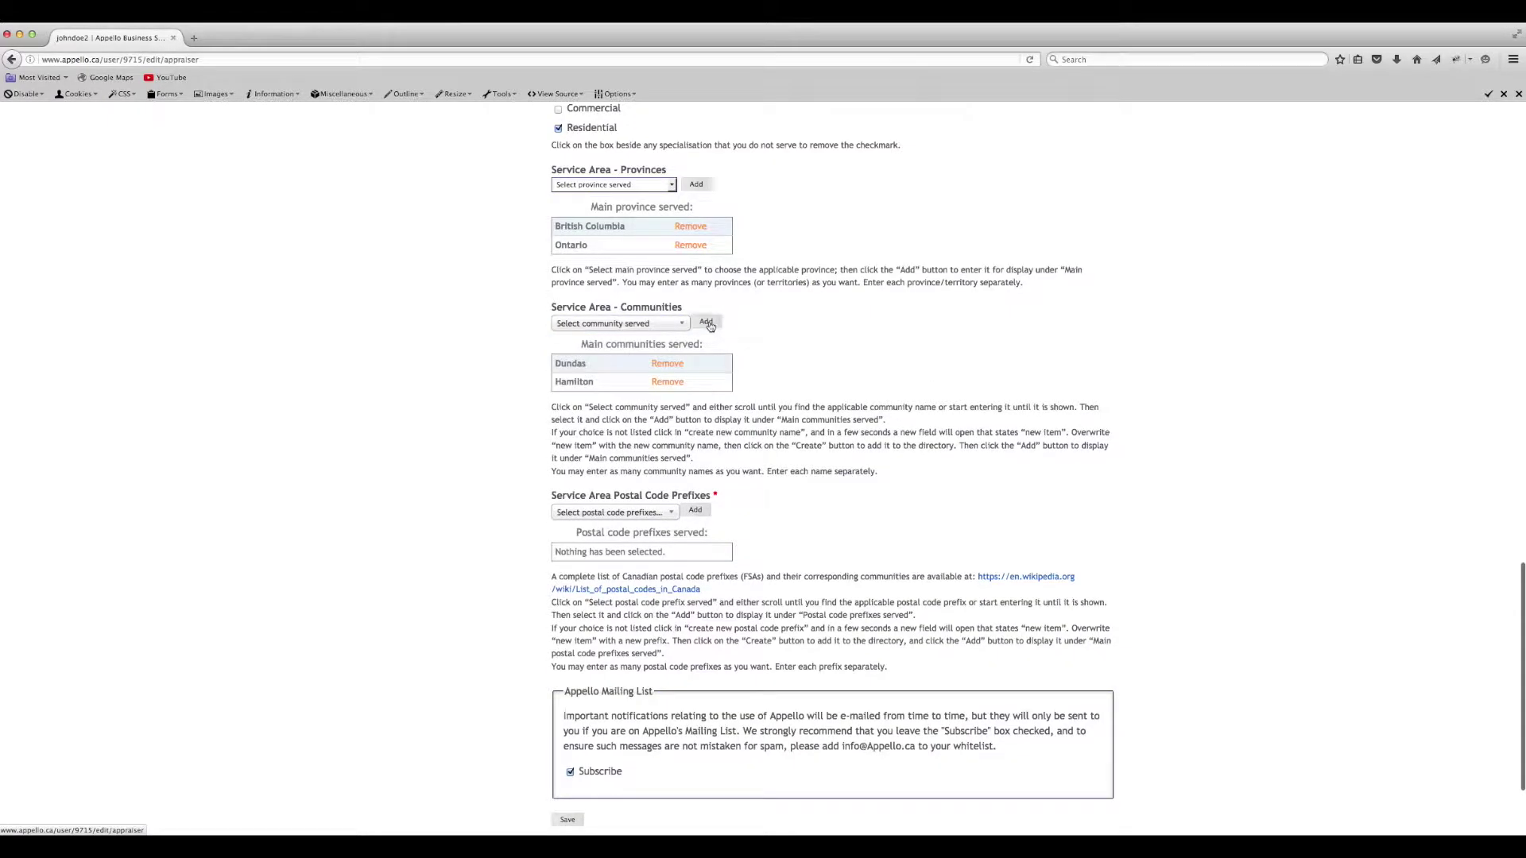
click(620, 323)
text(Burlington)
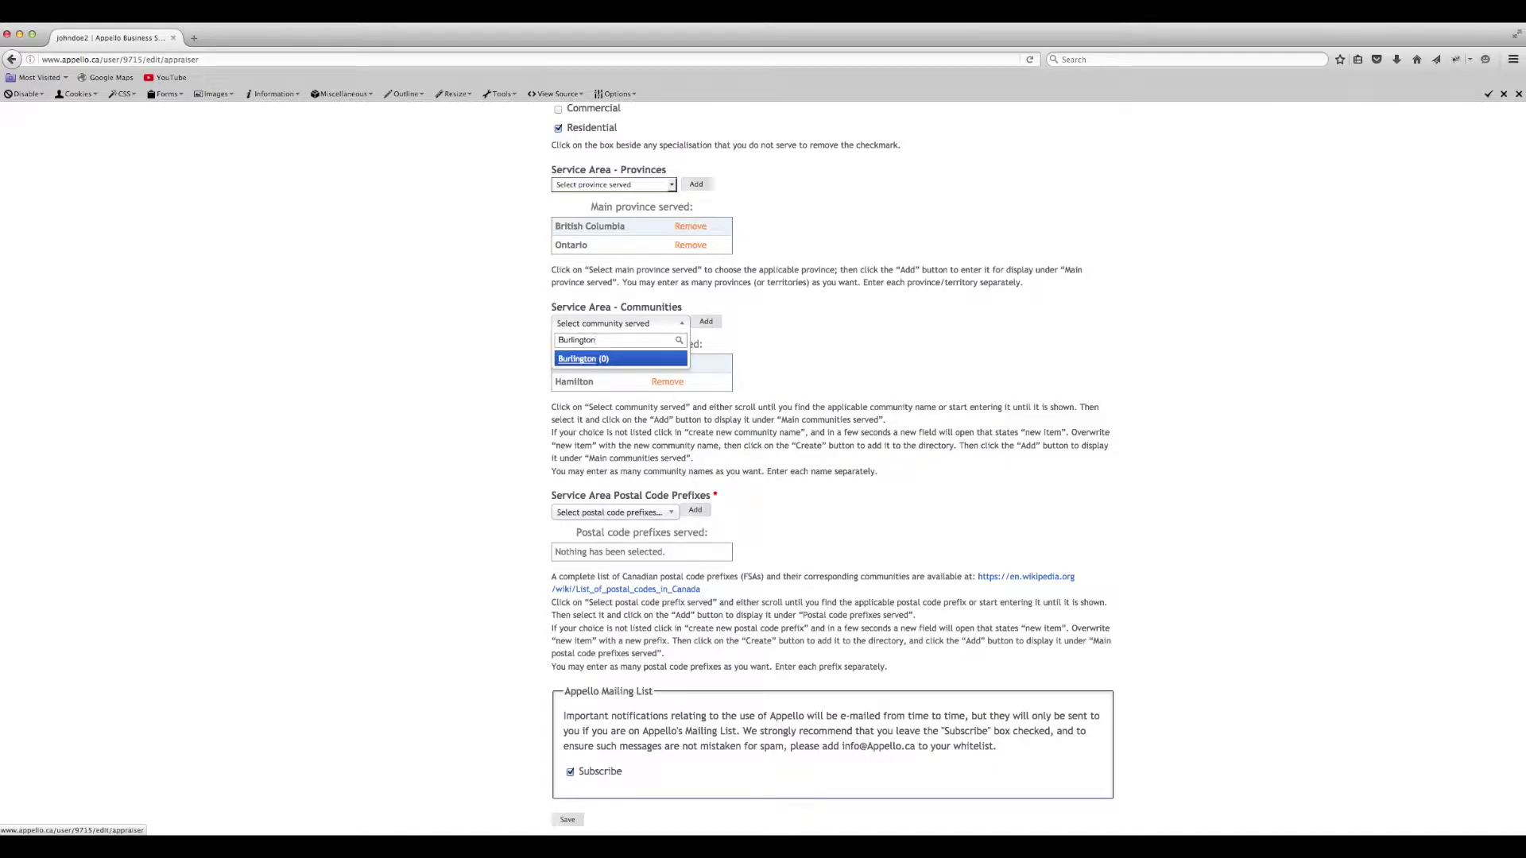
key(Return)
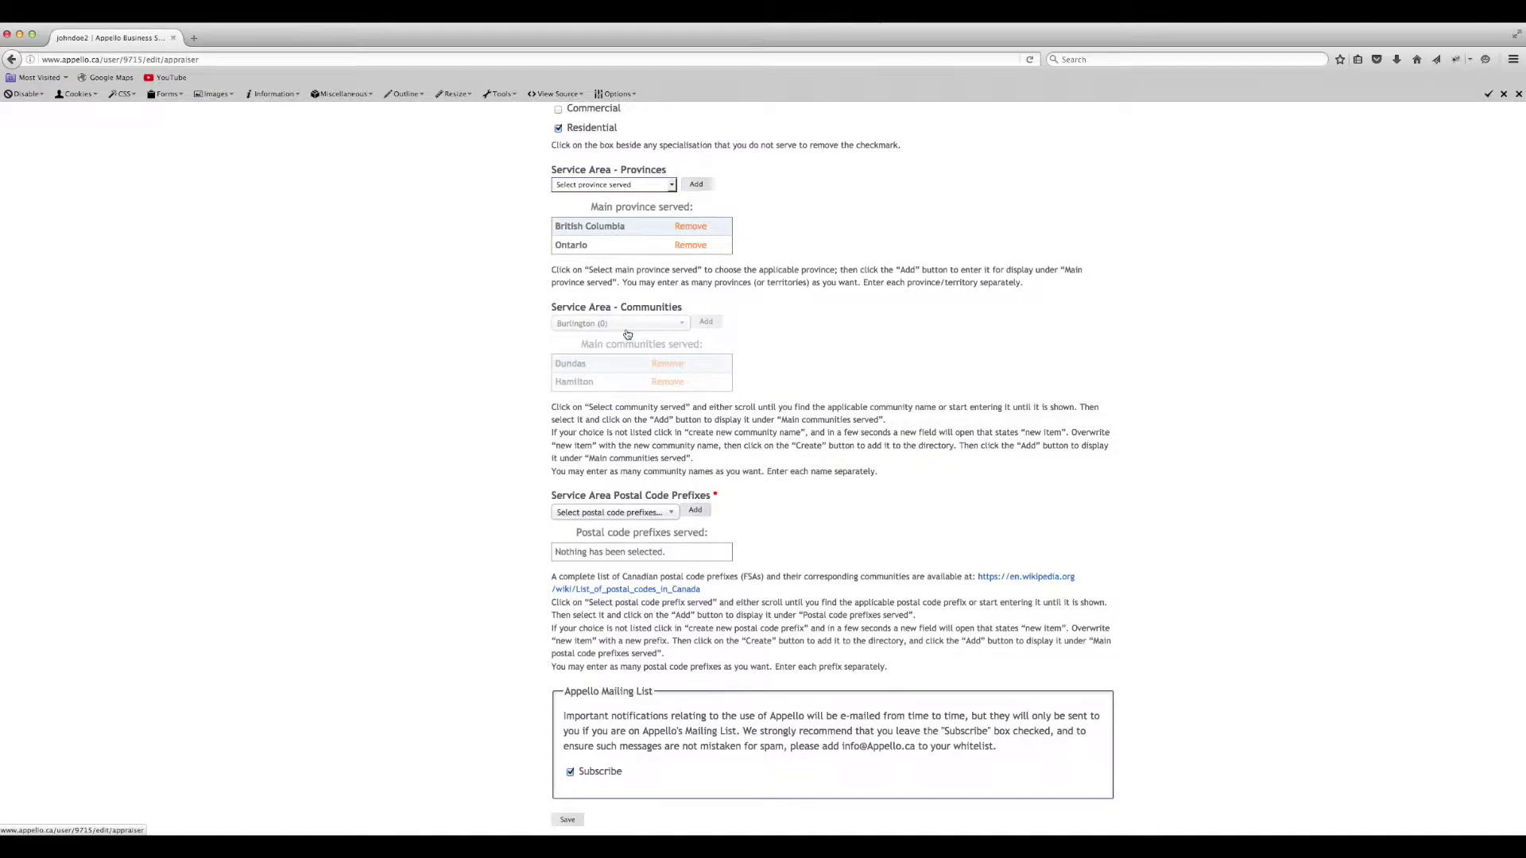
- Add Oakville and Stoney Creek to the communities served
click(619, 316)
text(Oakville)
key(Return)
click(707, 315)
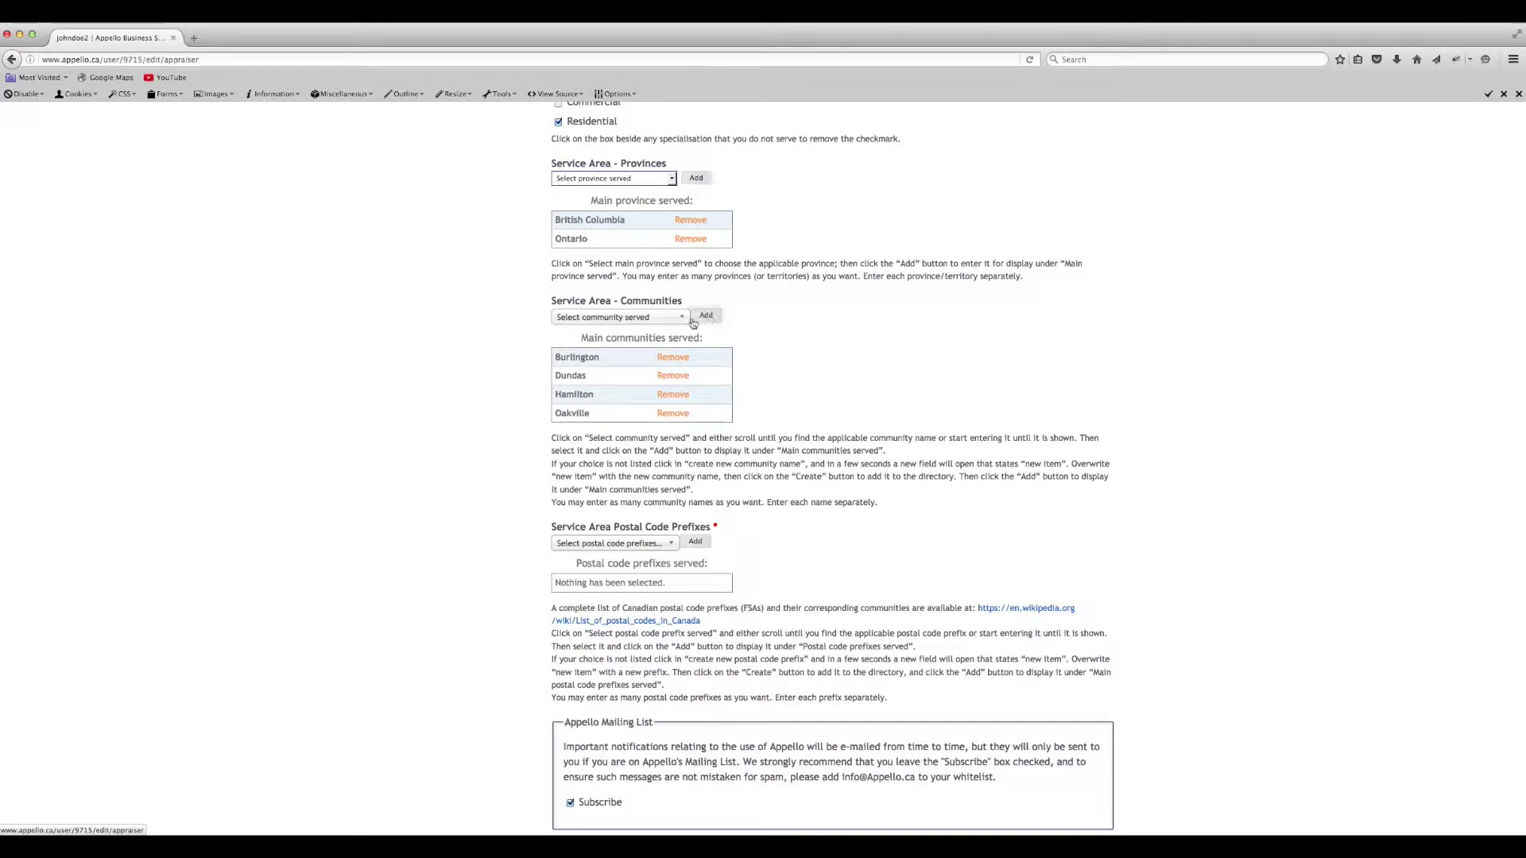
click(618, 314)
text(Stoney)
key(Return)
click(706, 314)
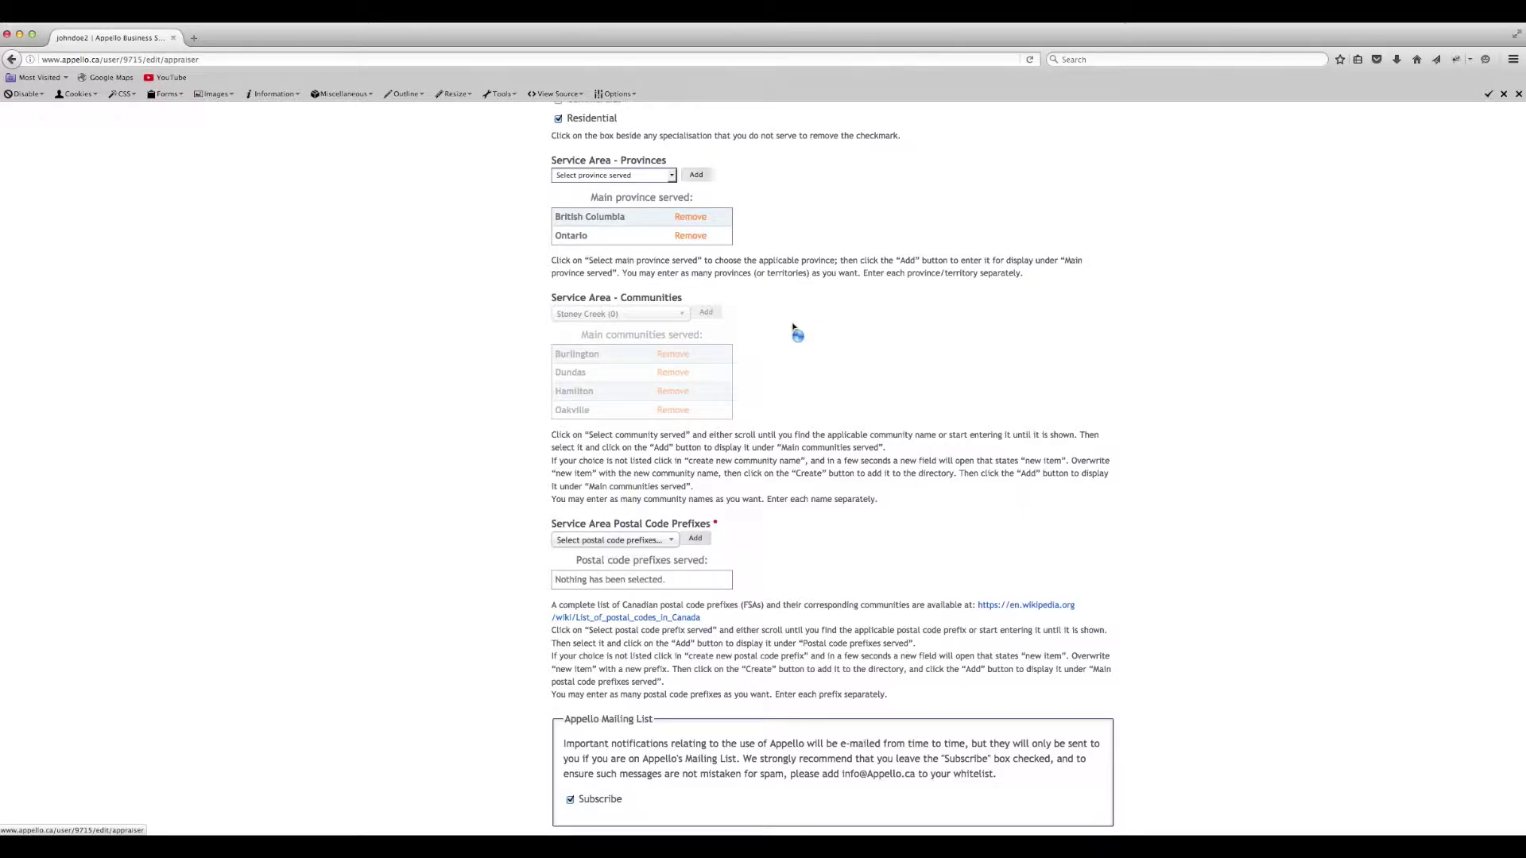
- Create Kelso as a new community name
click(619, 313)
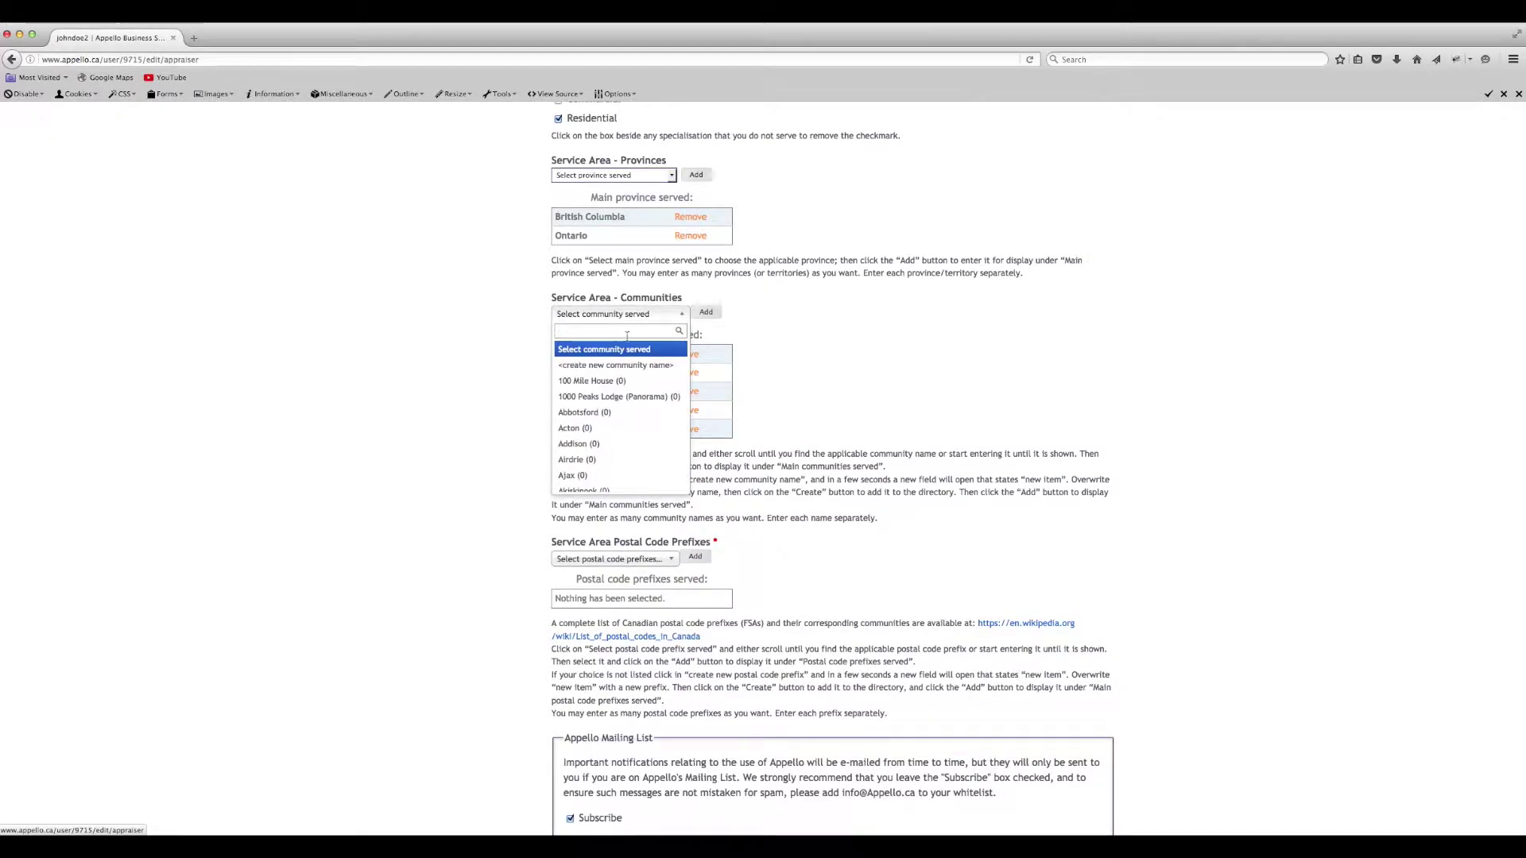
click(612, 365)
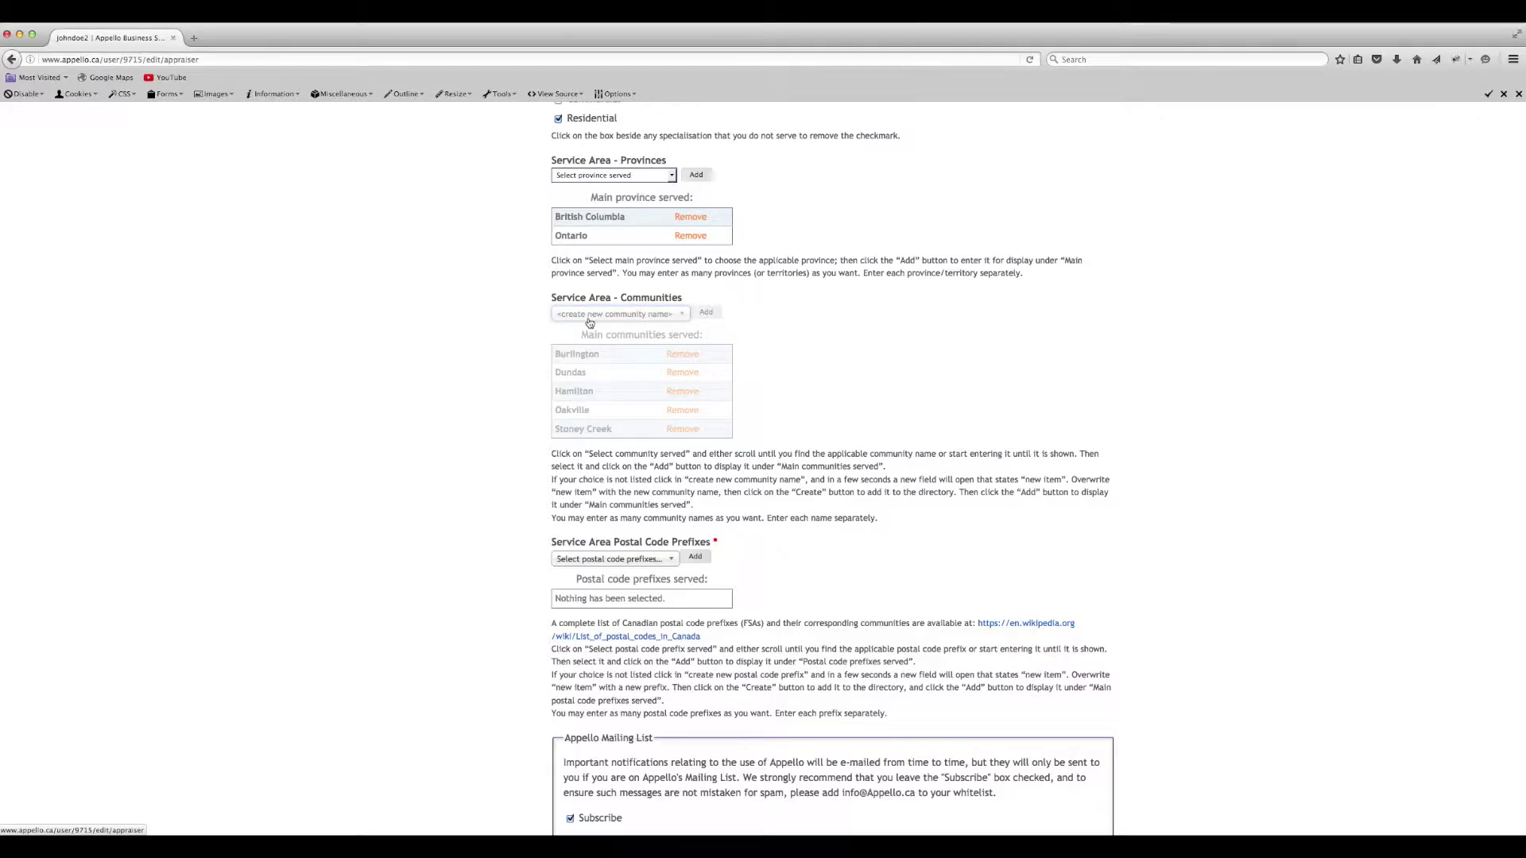
text(Kelso)
click(650, 341)
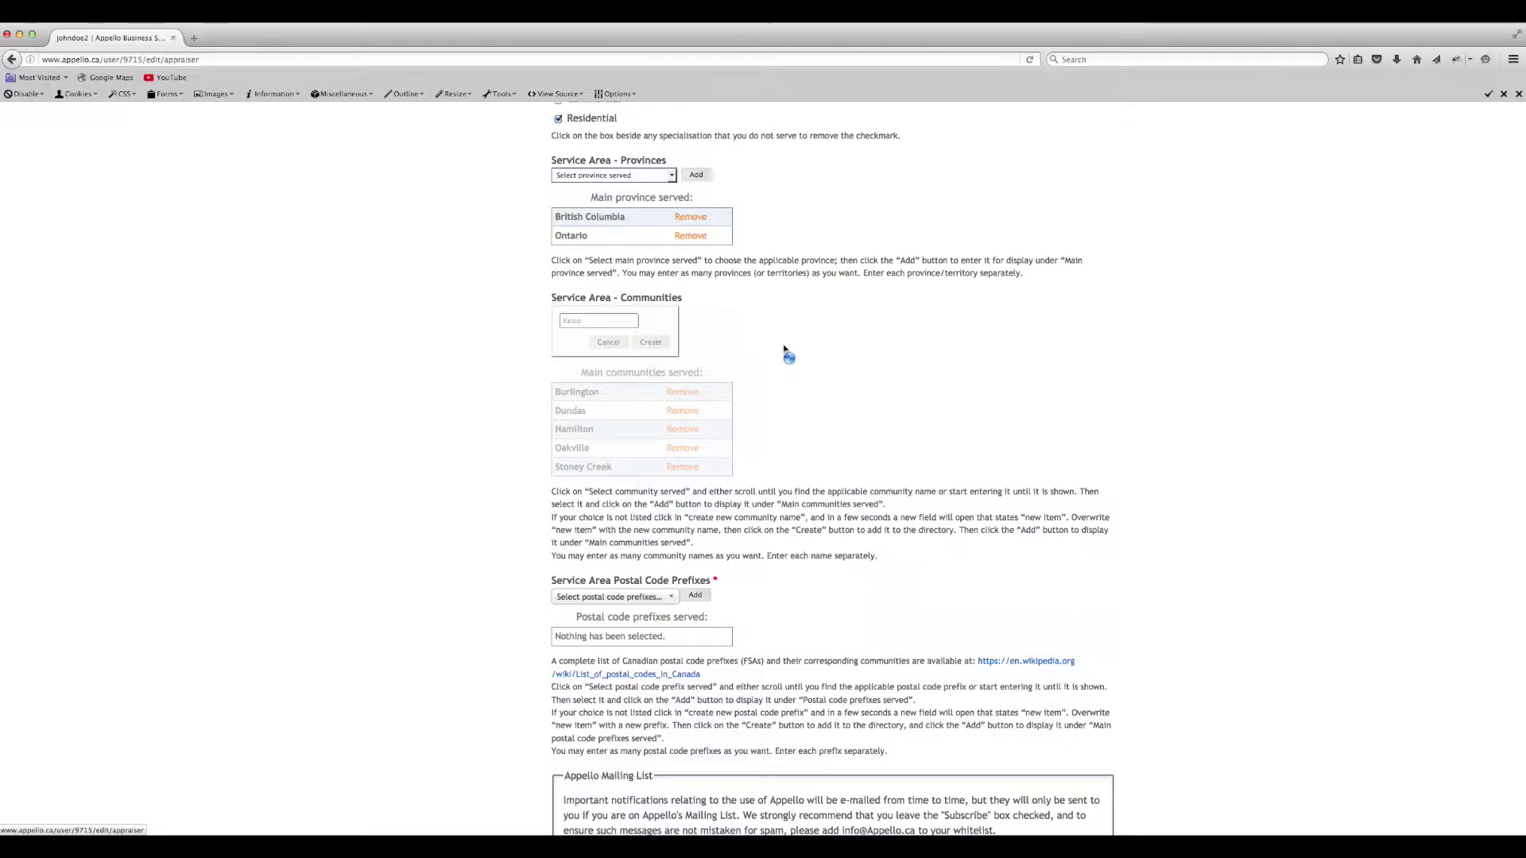
click(673, 559)
- Add L7A and L7C as served postal code prefixes
text(L7)
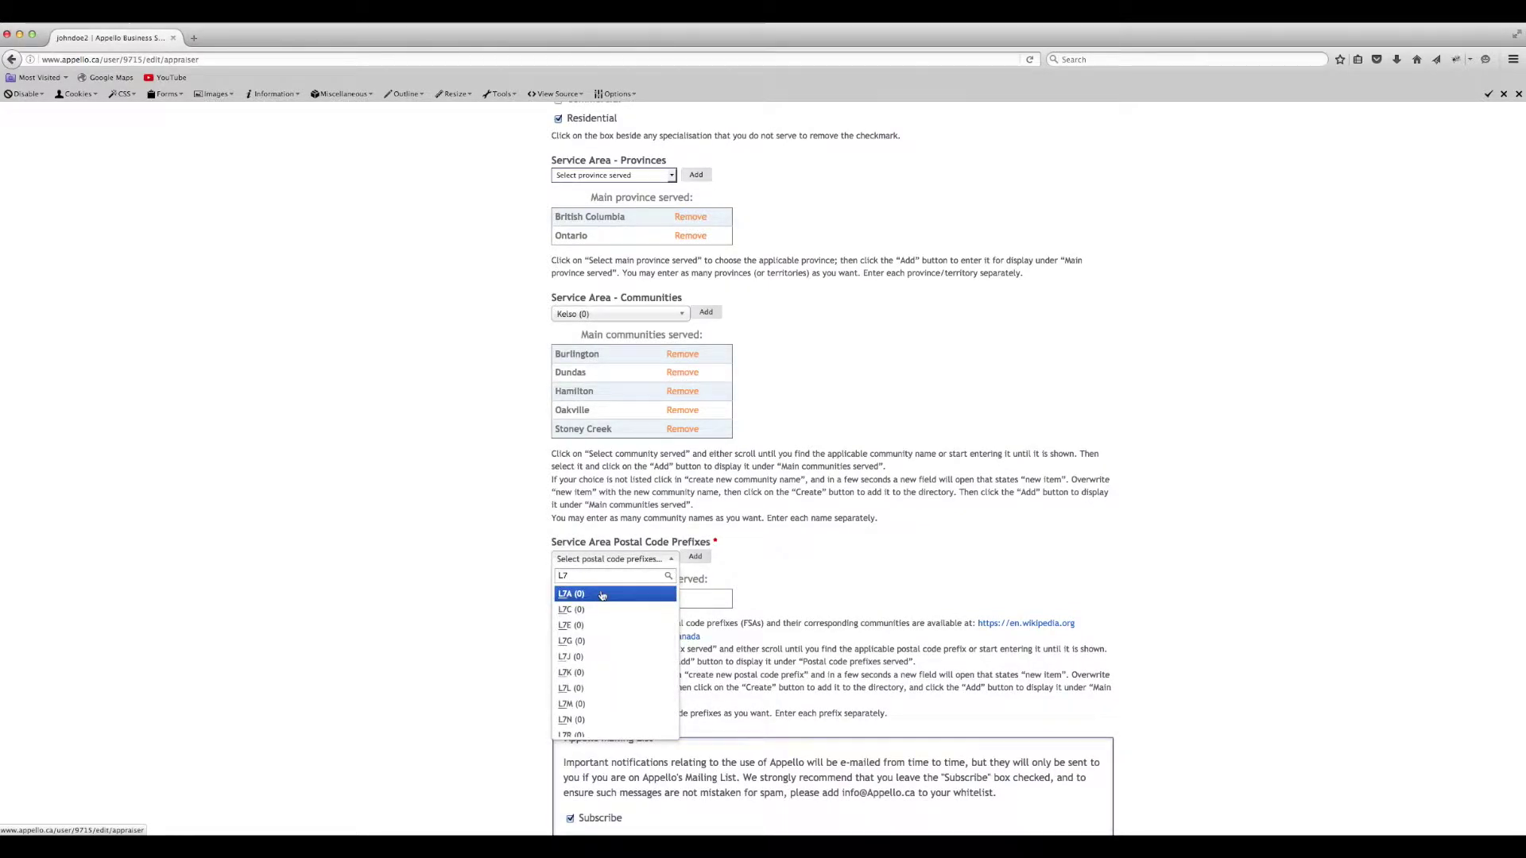
click(601, 596)
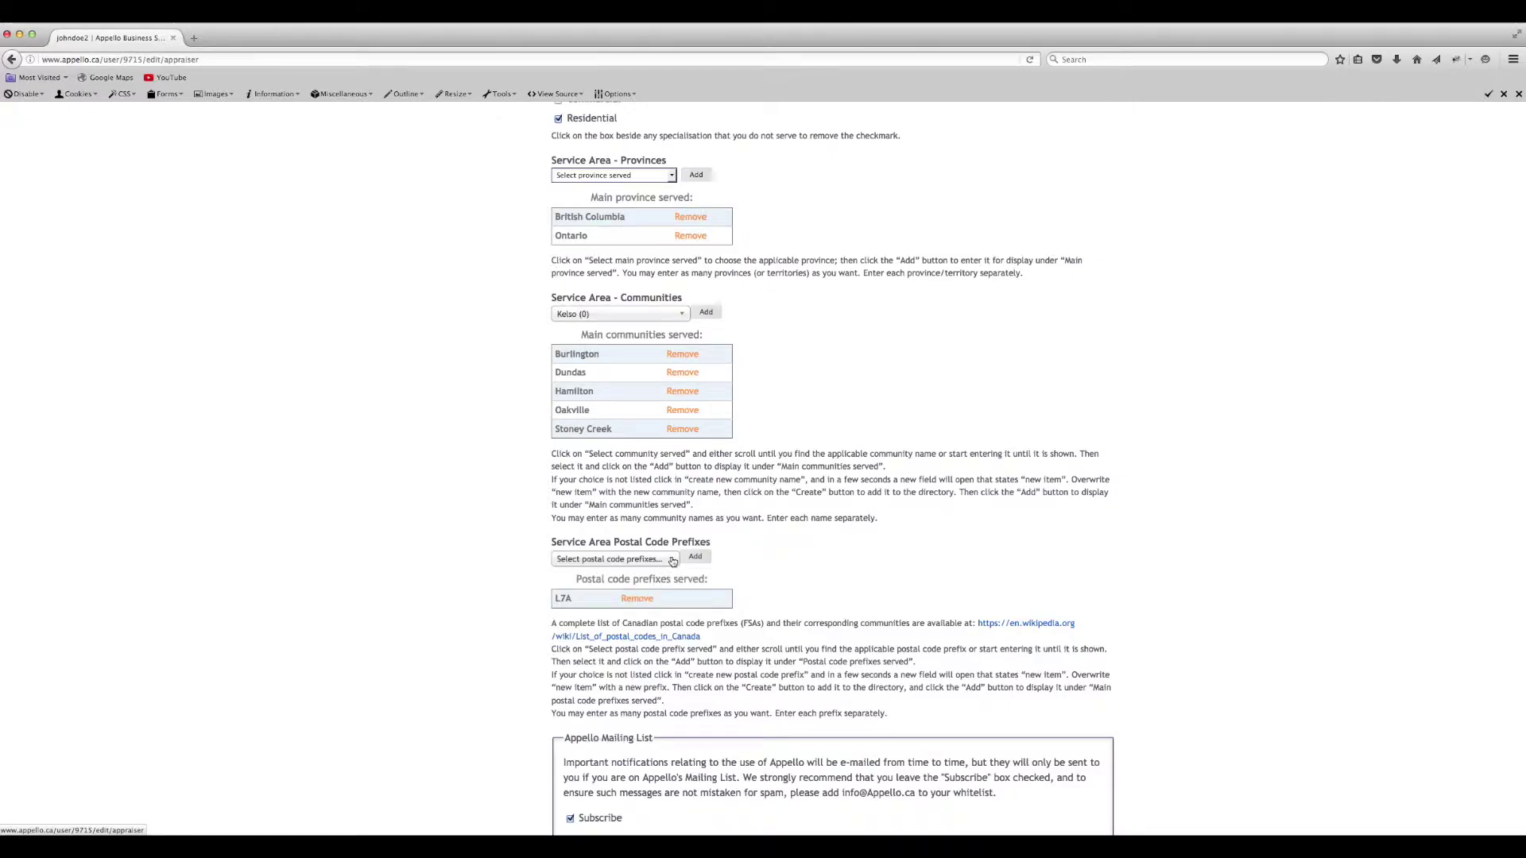
click(665, 561)
text(L7)
click(570, 609)
click(694, 559)
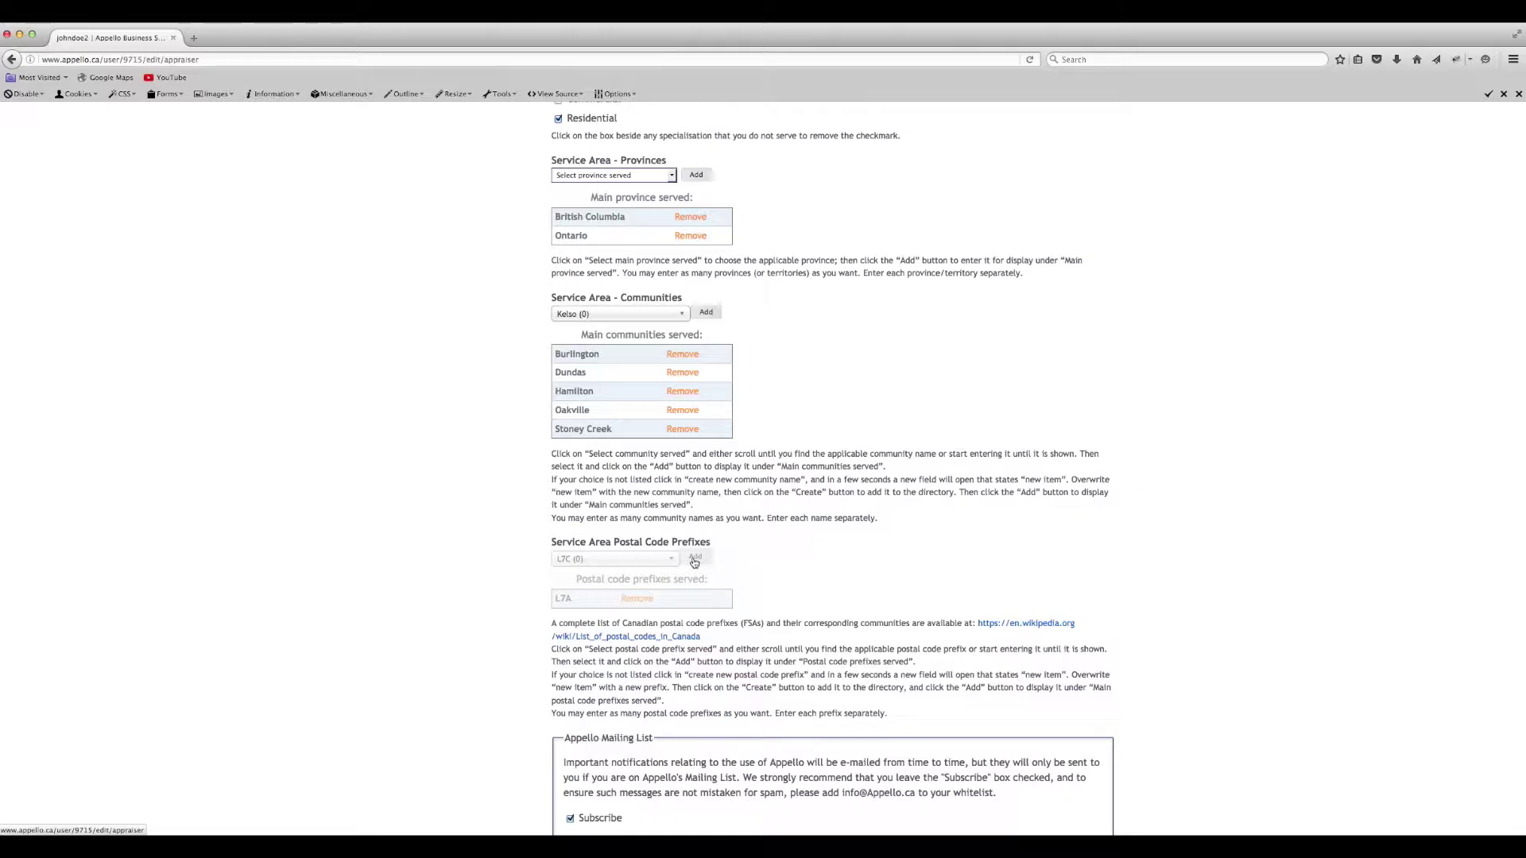
click(671, 561)
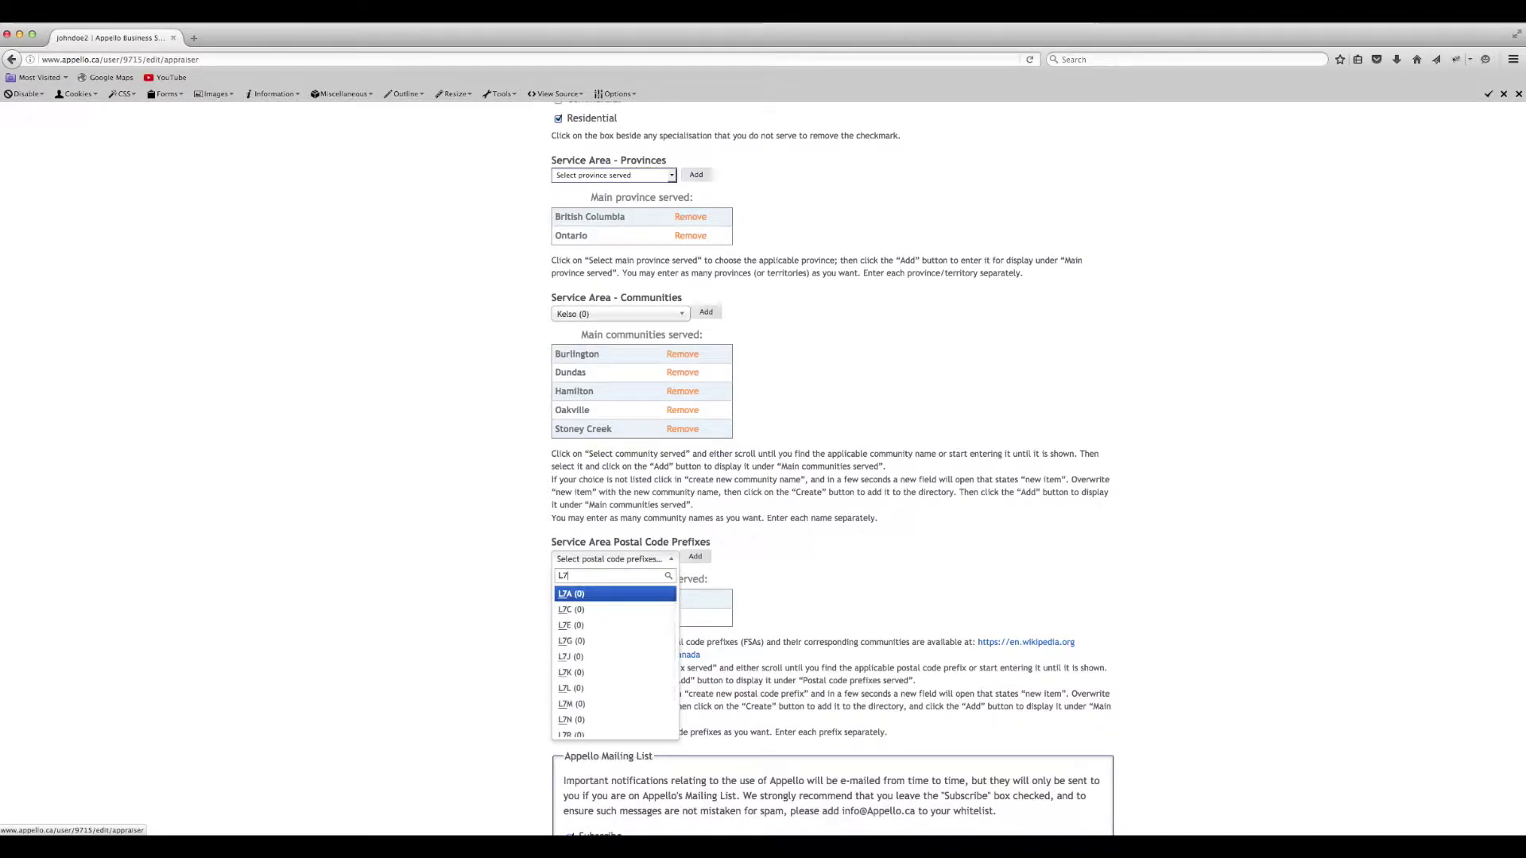
click(603, 623)
click(695, 557)
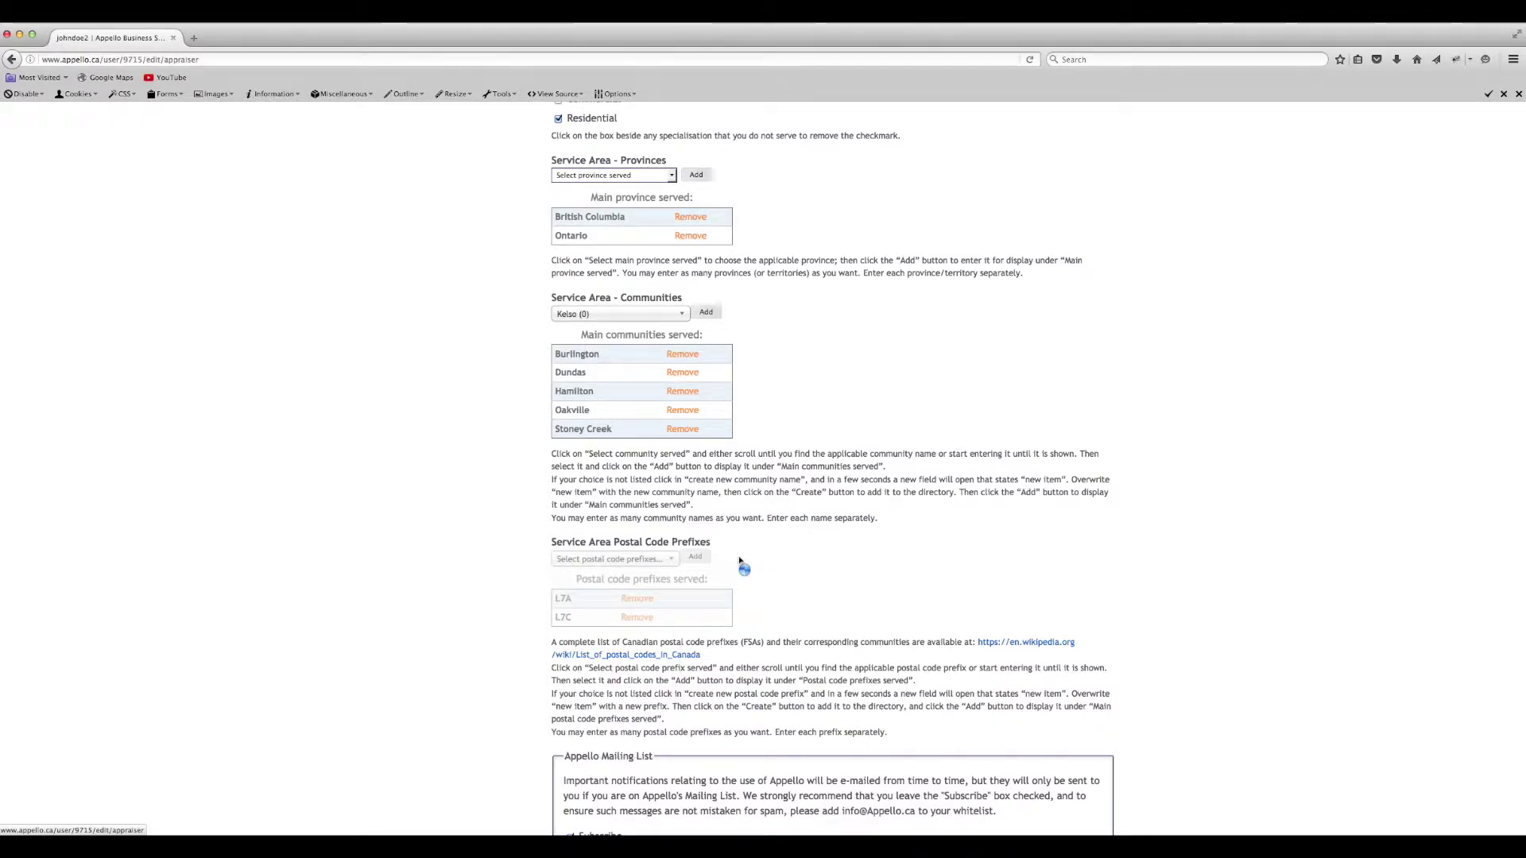
- Create the new postal code prefix L7B and save the profile
click(672, 558)
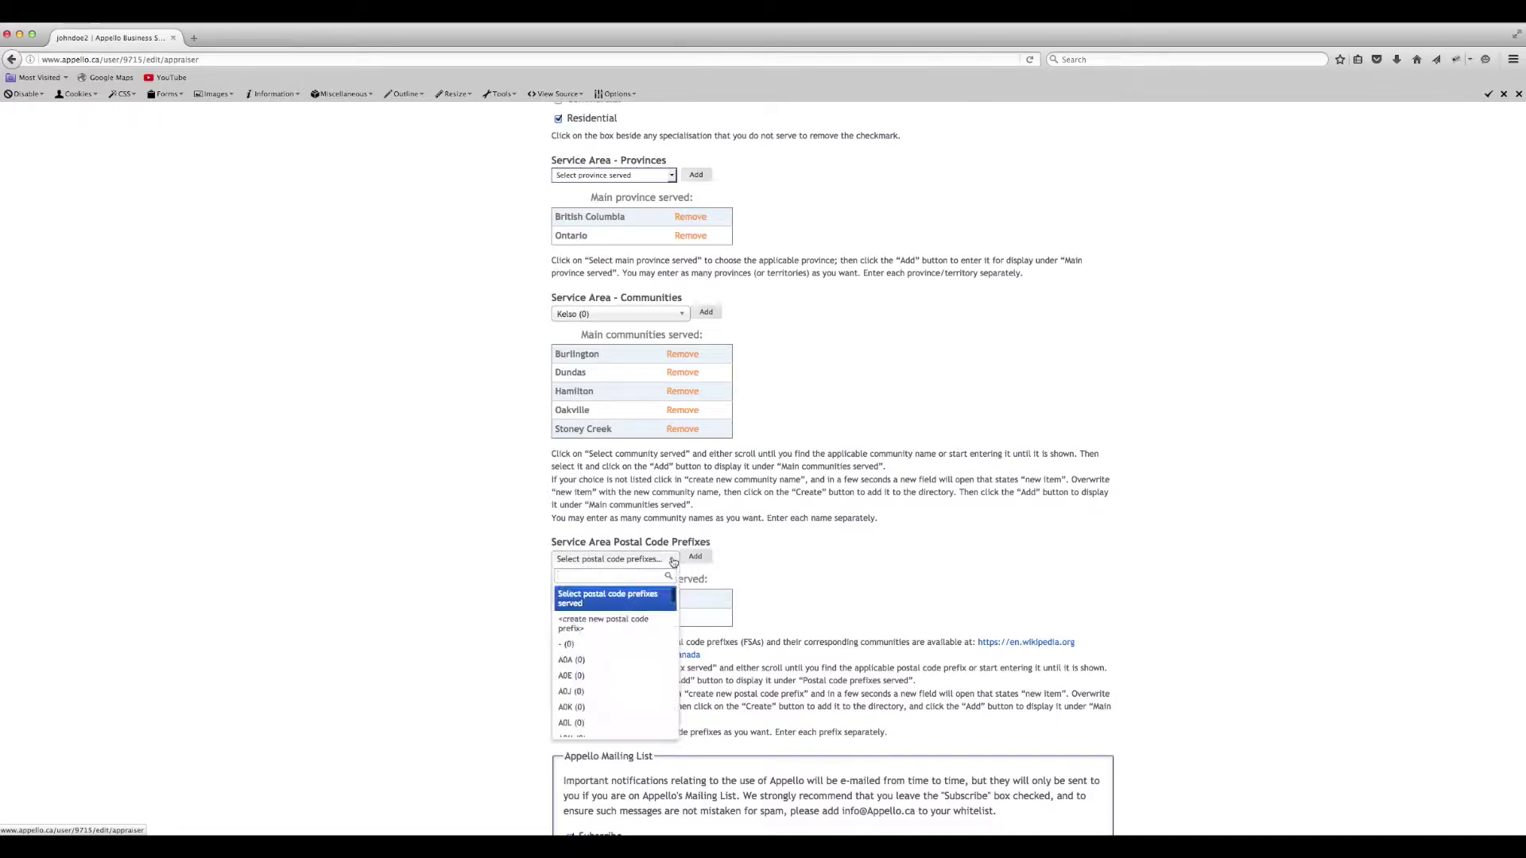
click(616, 621)
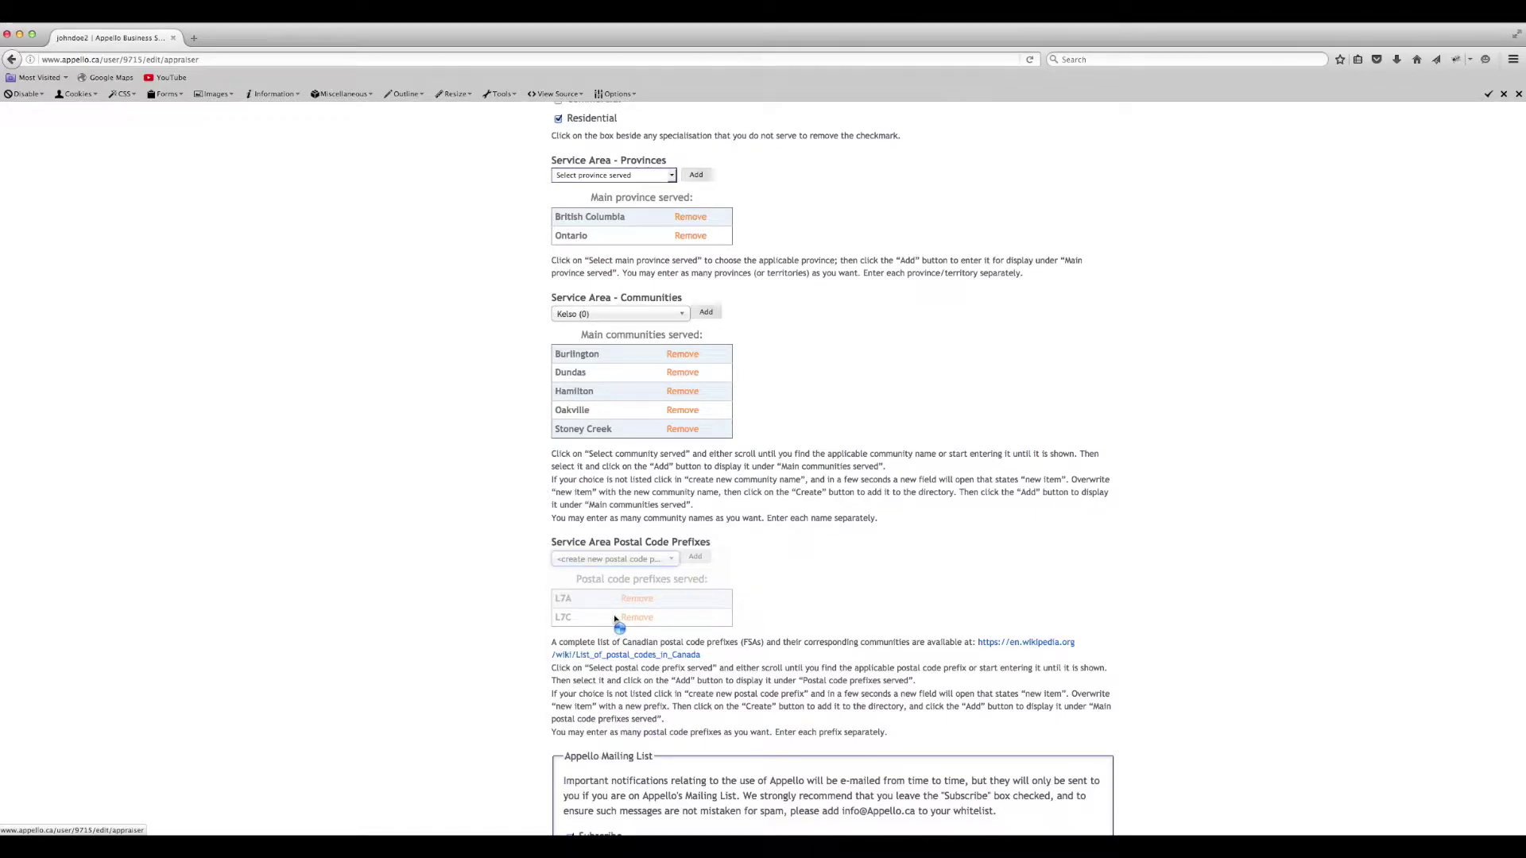
text(L7B)
click(650, 587)
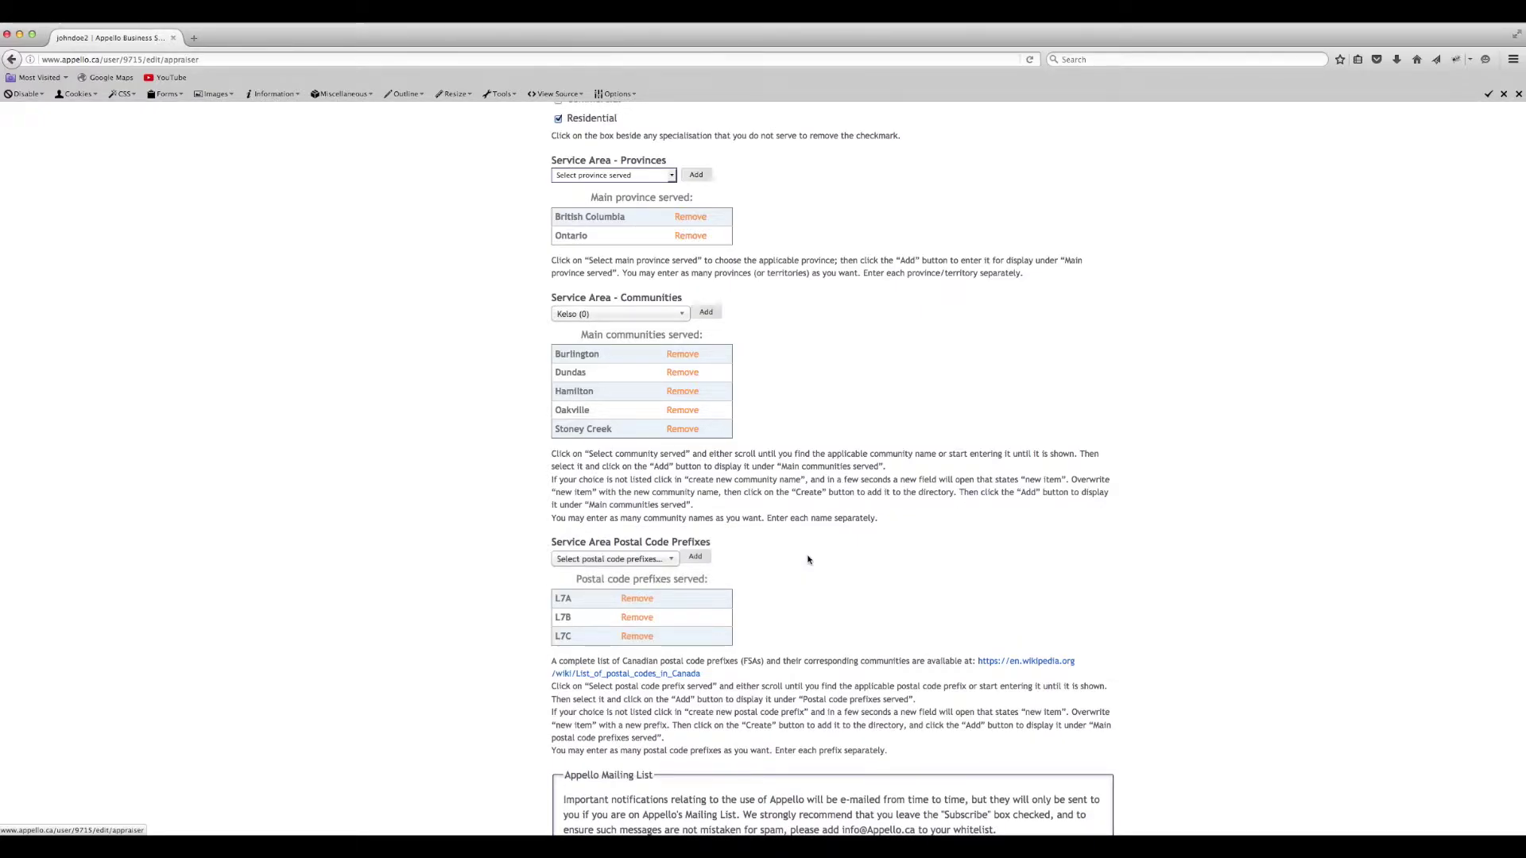
scroll(808, 560, down, 5)
click(569, 685)
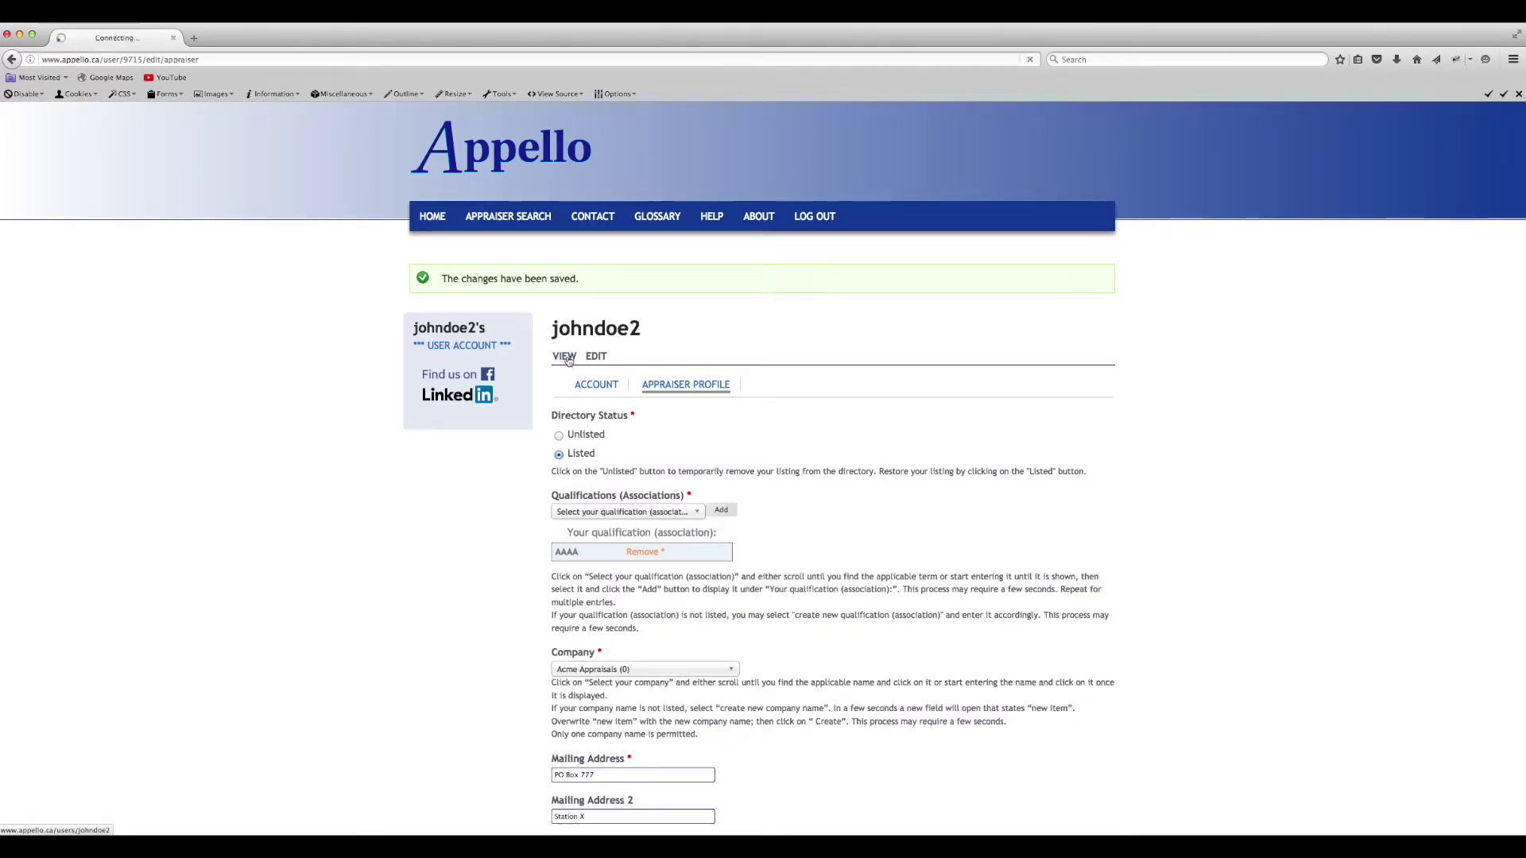
- Scroll through the saved profile's View page, reviewing communities and prefixes L7A, L7B, L7C
scroll(793, 468, down, 2)
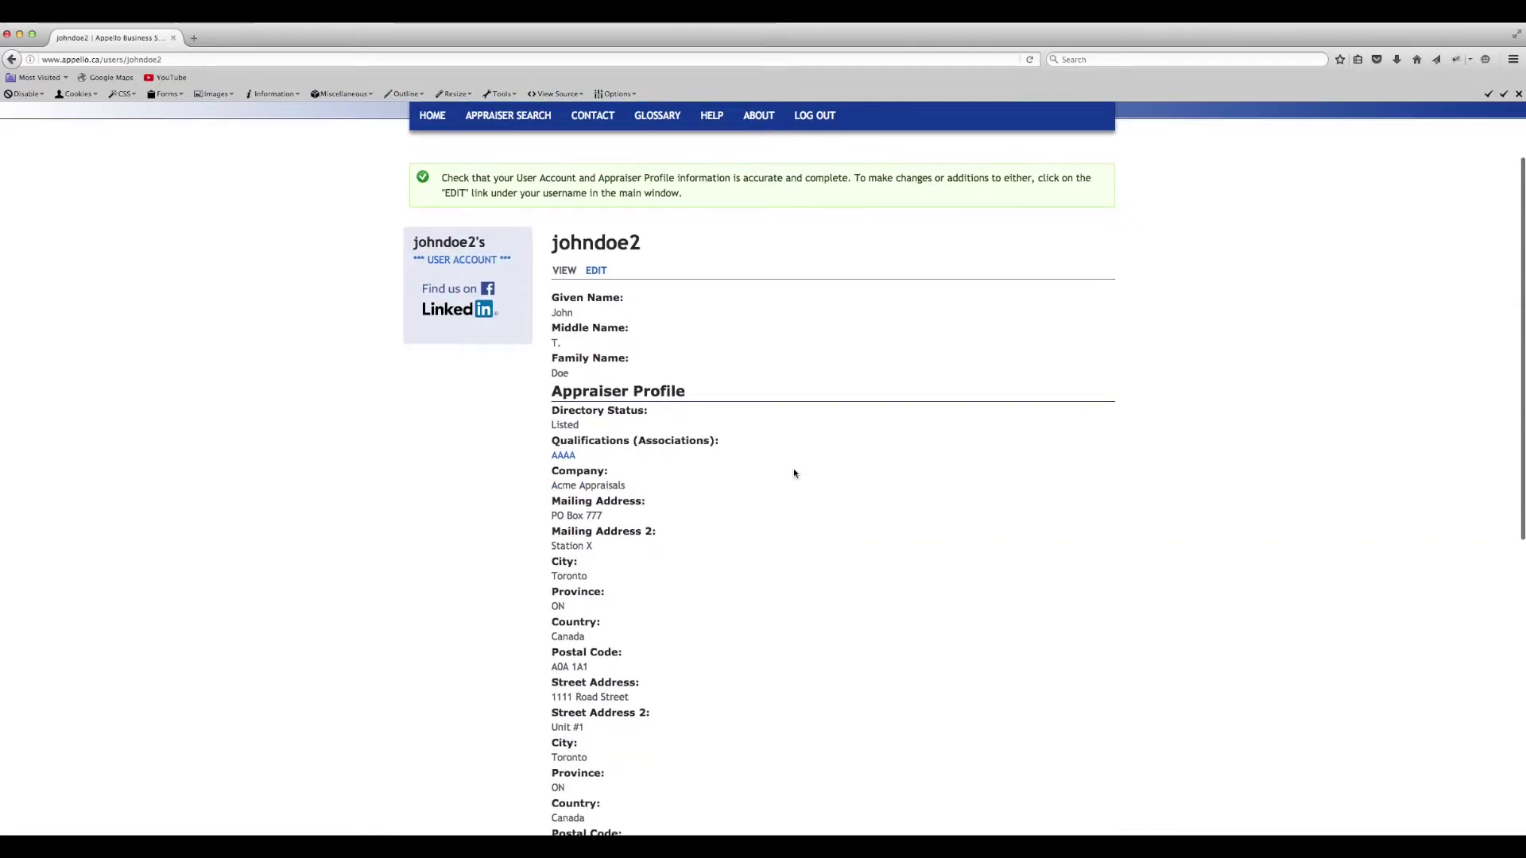
scroll(793, 473, down, 10)
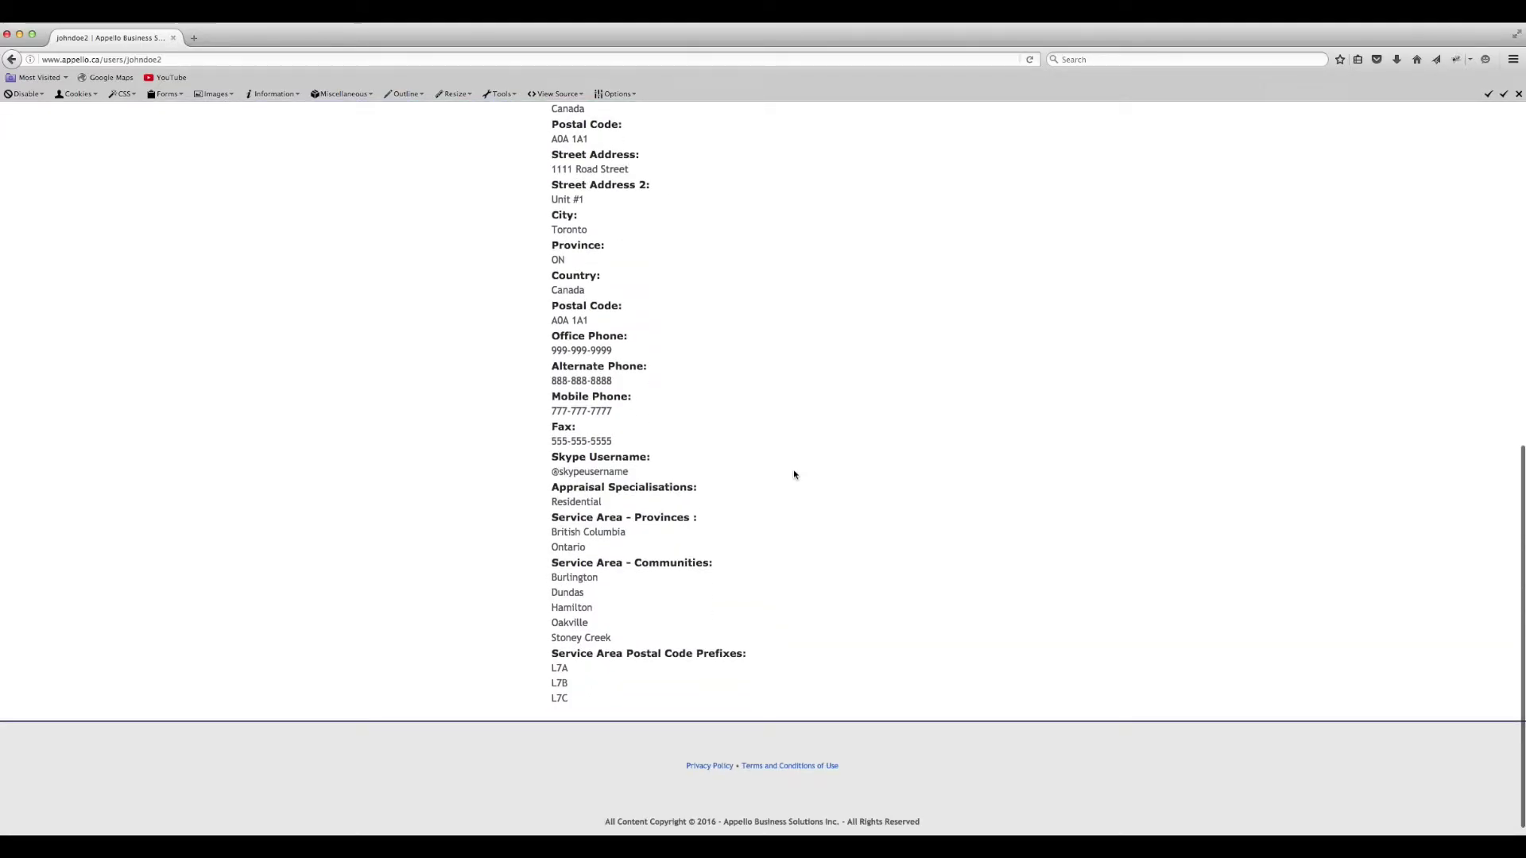
scroll(793, 475, up, 12)
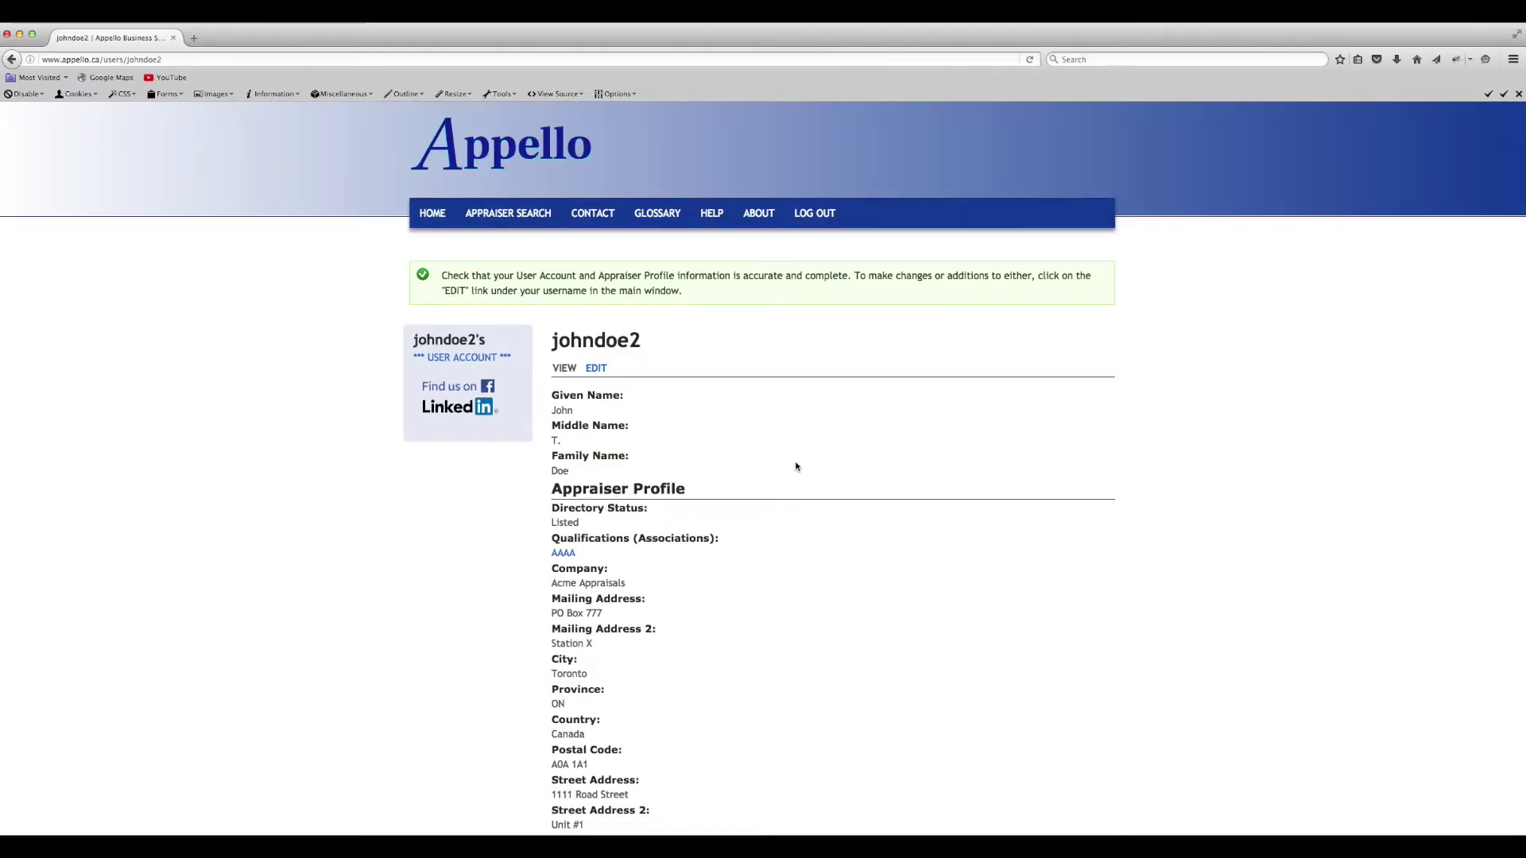
scroll(796, 467, up, 1)
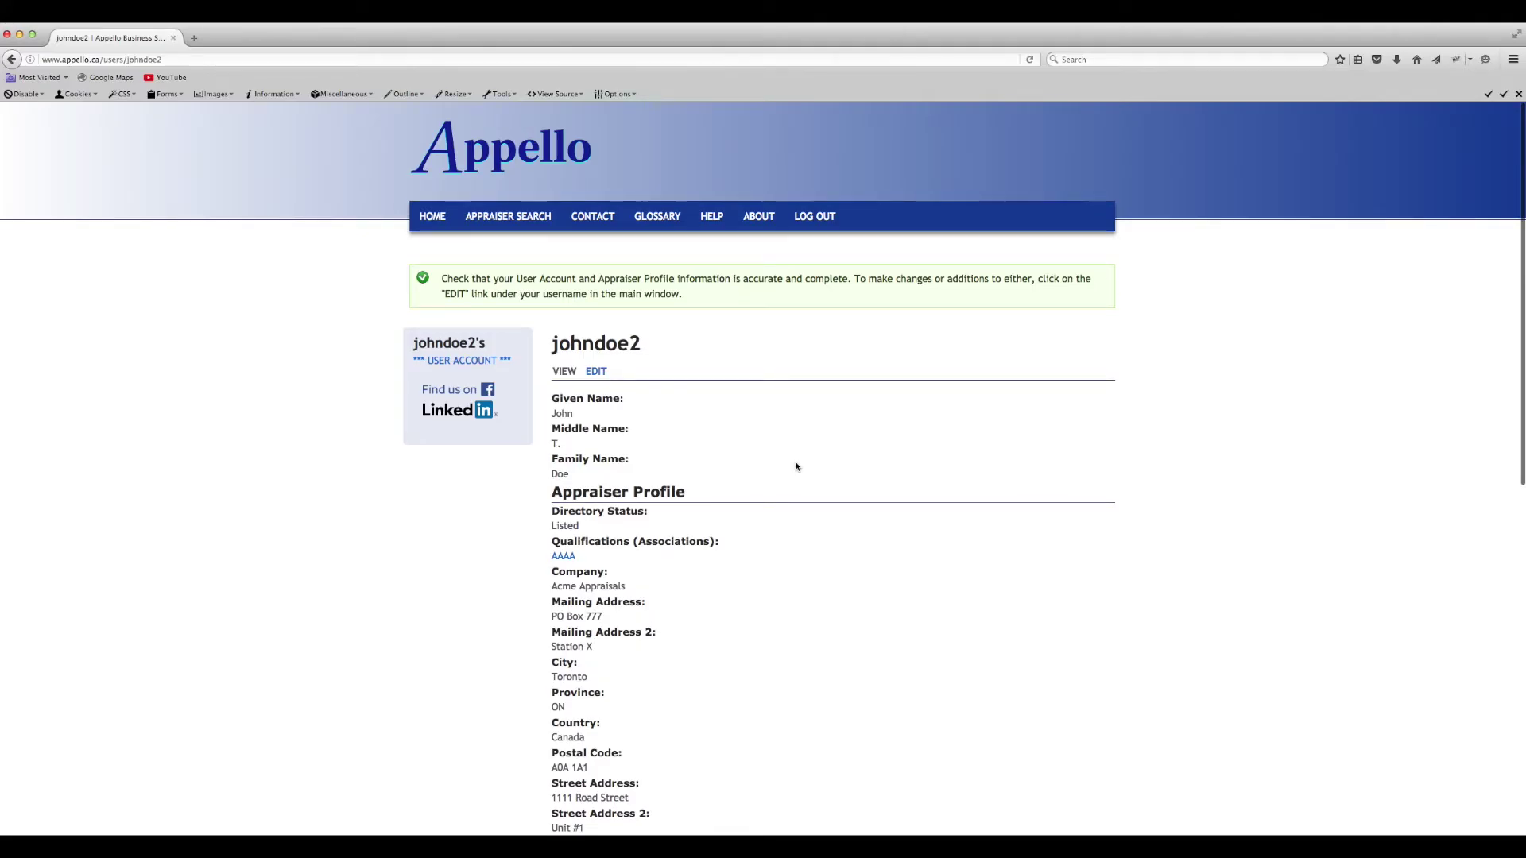